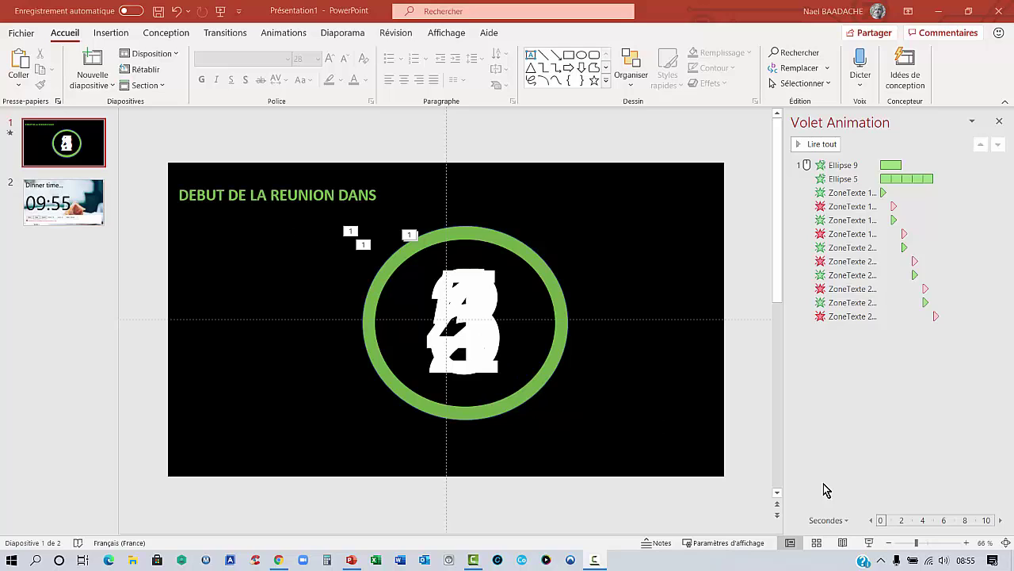
Run the slideshow, start the Breaktime dinner timer, then reset it to 10:00.
left_click(869, 542)
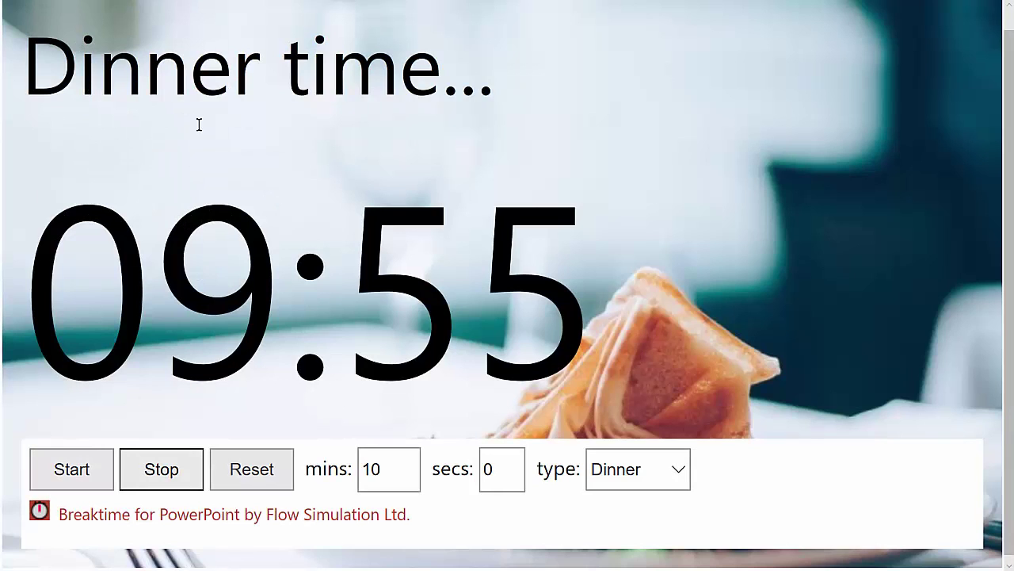
left_click(73, 474)
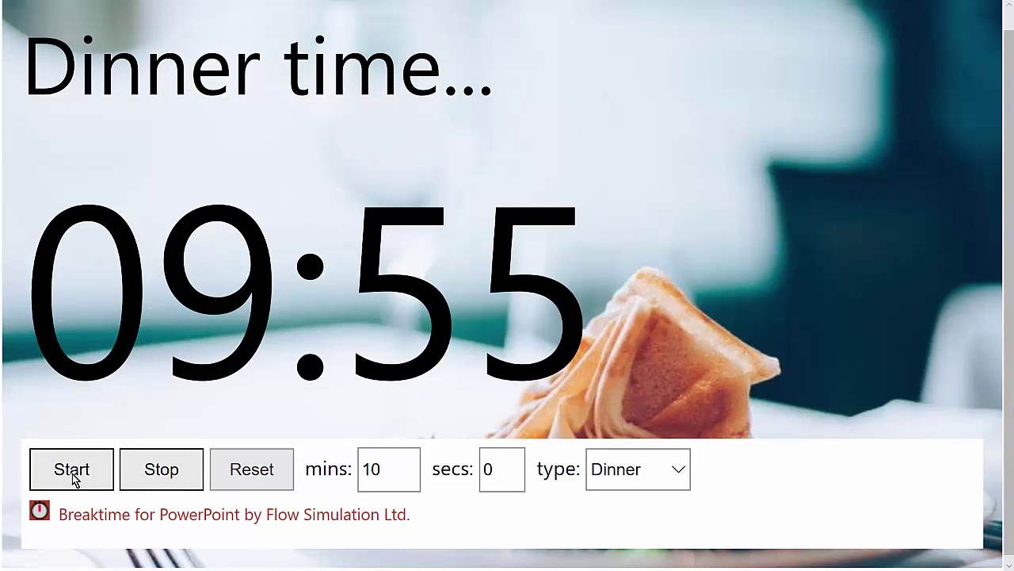
left_click(73, 474)
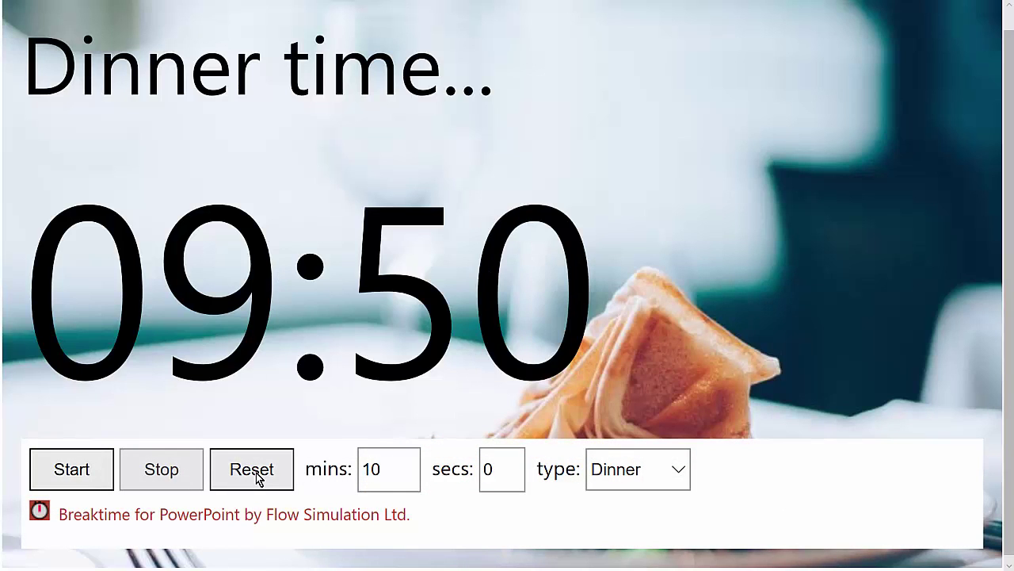
left_click(257, 478)
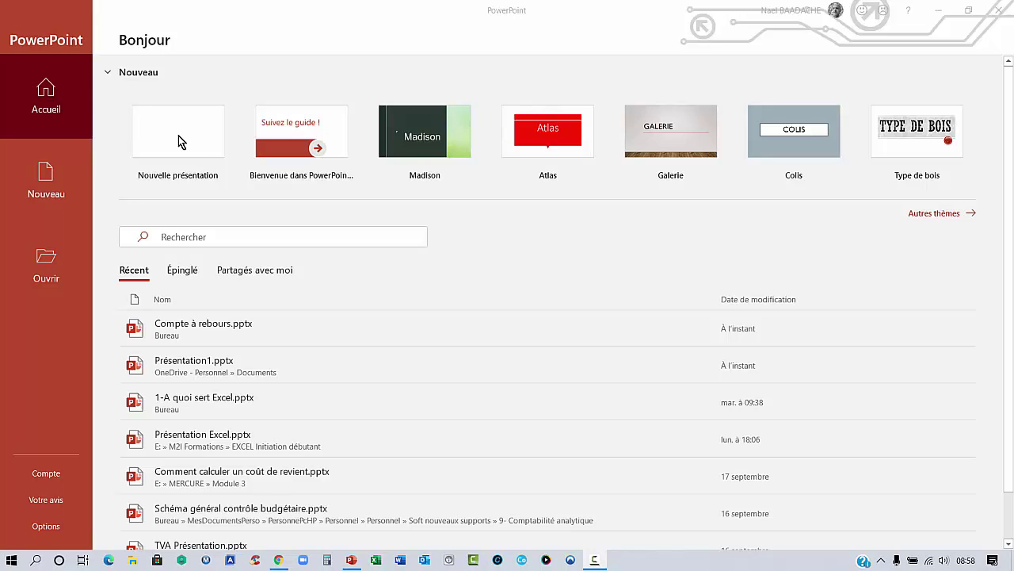
Create a new blank presentation and delete its title and subtitle placeholders.
left_click(179, 136)
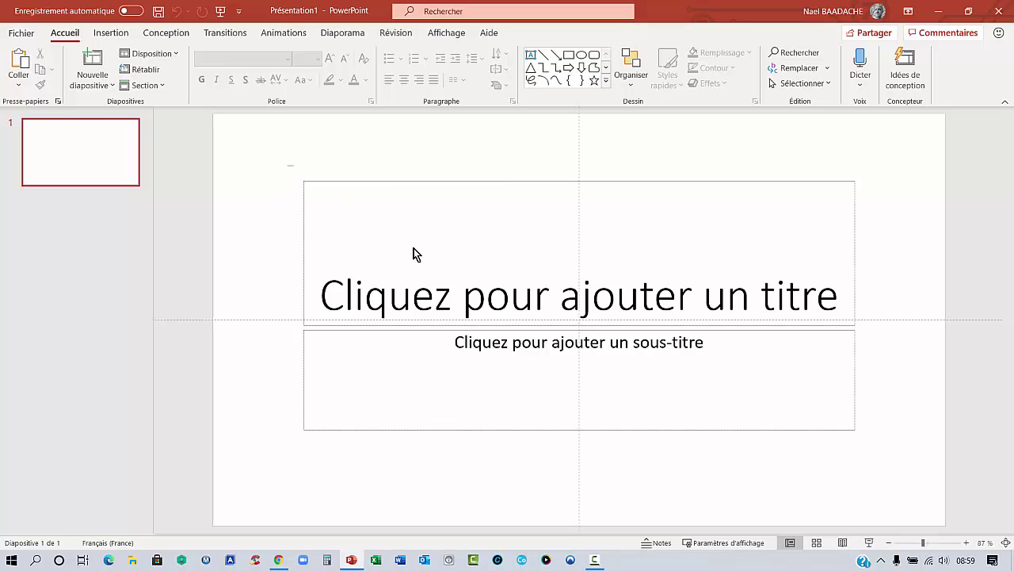
left_click_drag(289, 165, 913, 502)
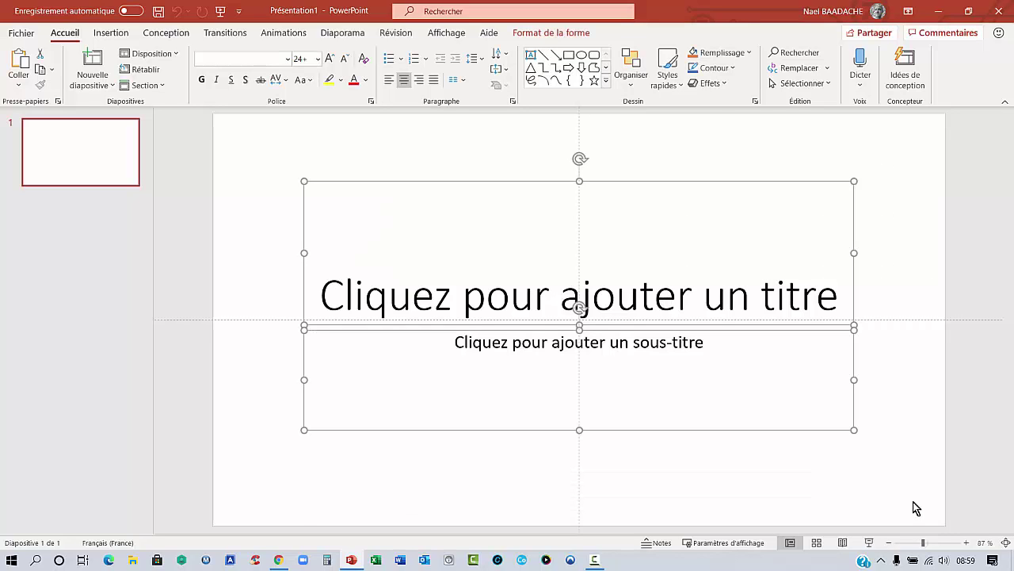
key("Delete")
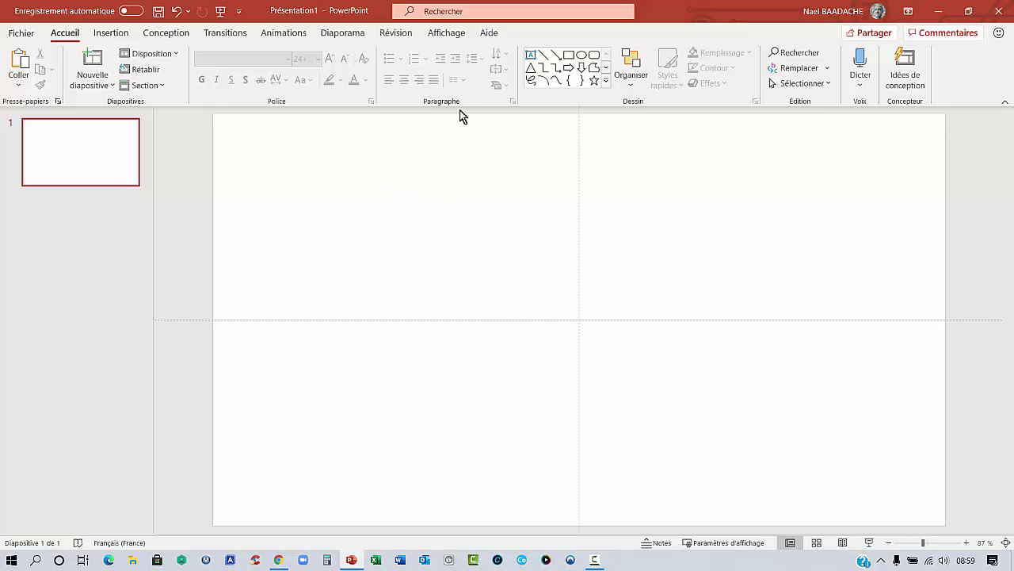
Toggle the alignment guides off and on, then fill the slide background solid black.
left_click(444, 34)
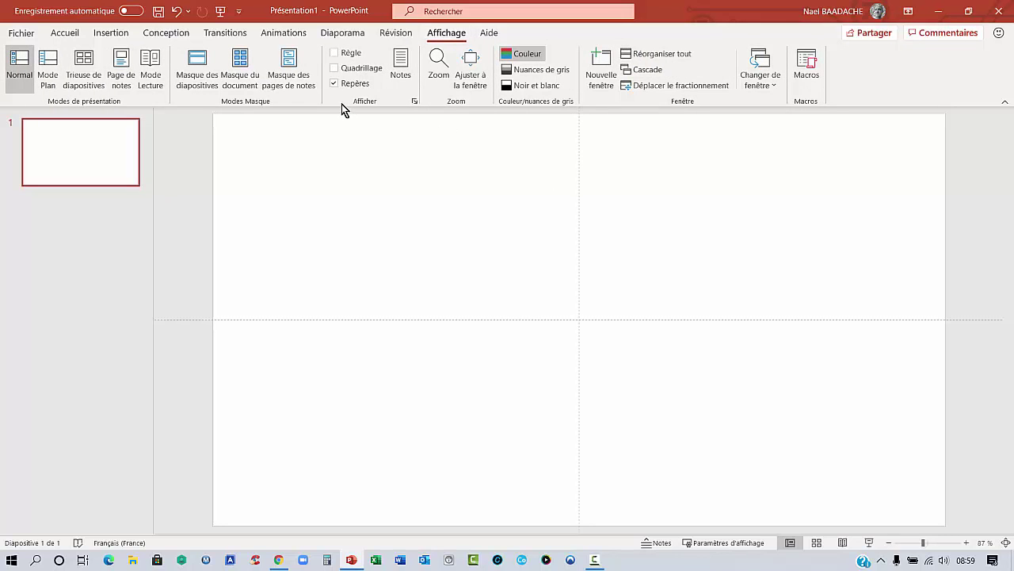
left_click(333, 83)
left_click(333, 84)
right_click(705, 190)
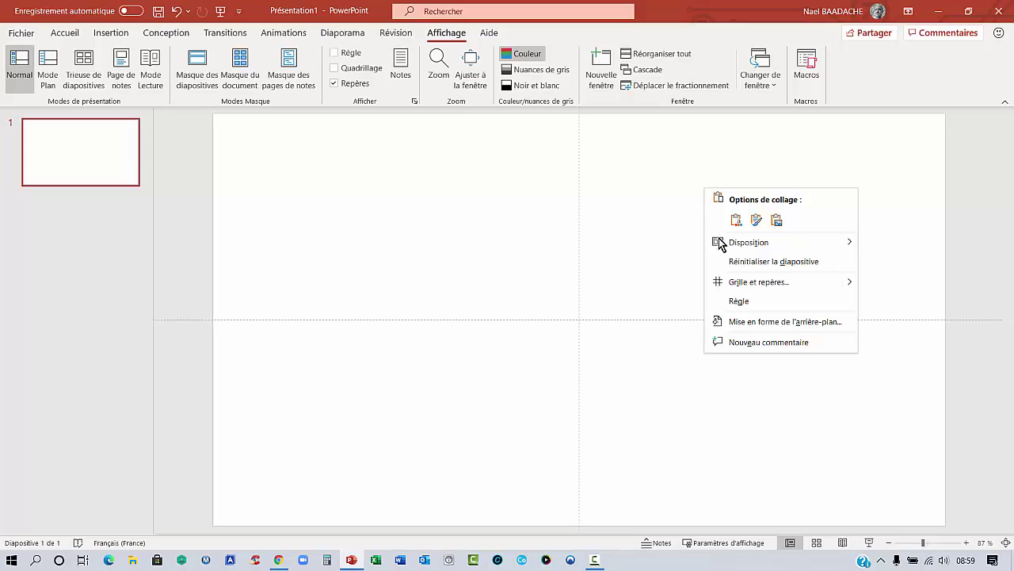
left_click(734, 323)
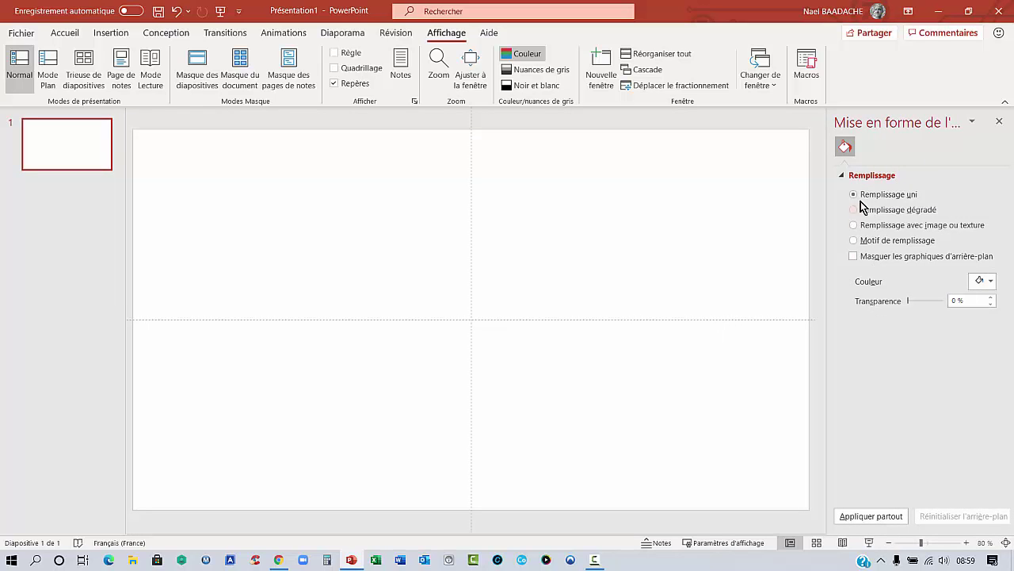
left_click(991, 281)
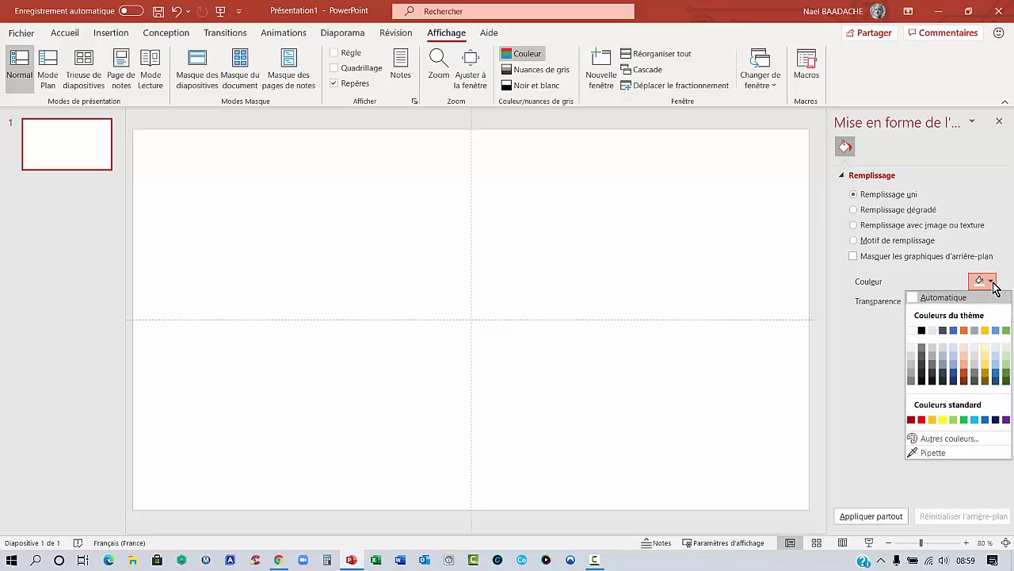
left_click(922, 330)
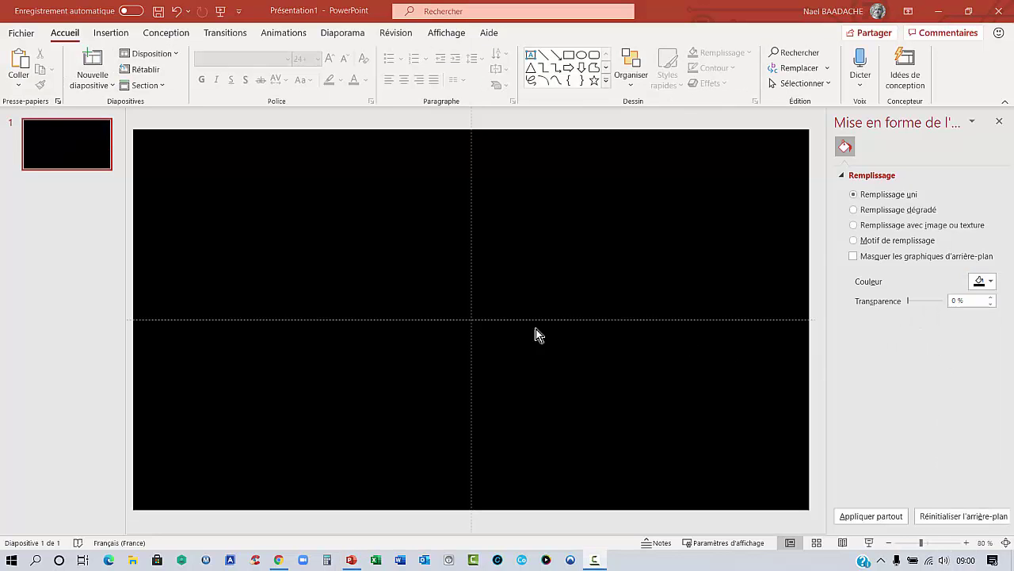
Draw a large perfect circle with the Ellipse shape and move it toward the slide centre.
left_click(109, 33)
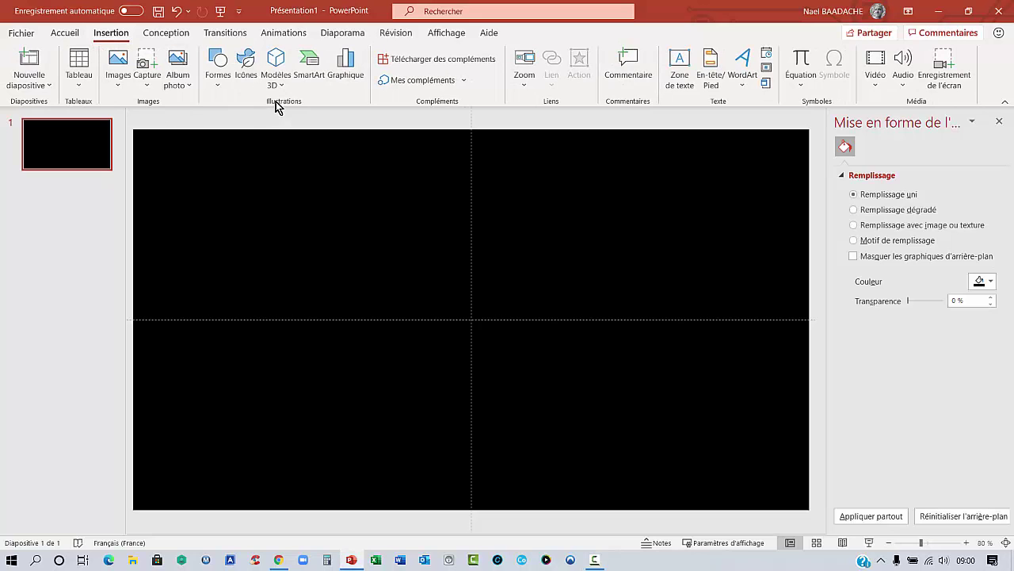
left_click(218, 89)
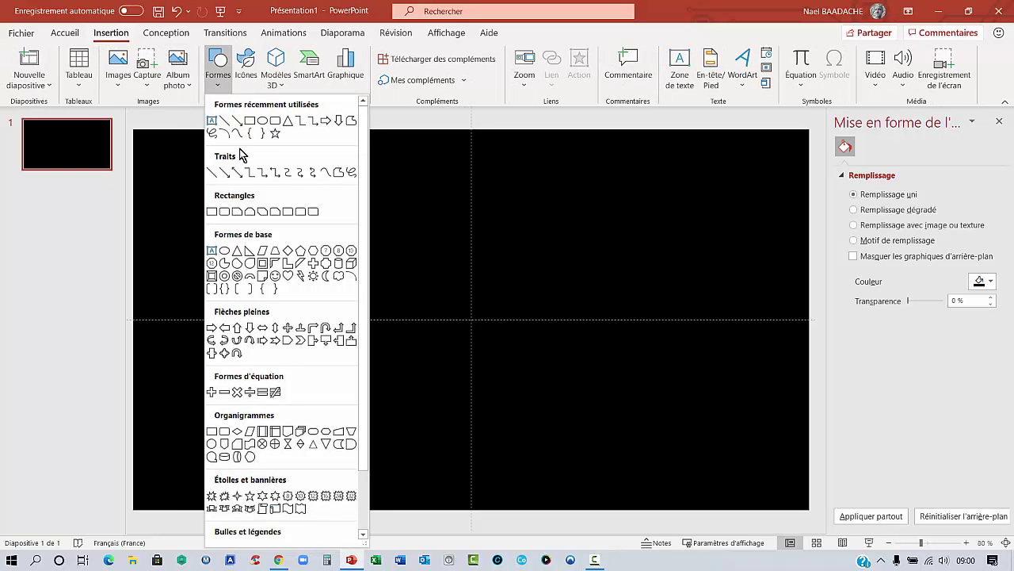
left_click(262, 120)
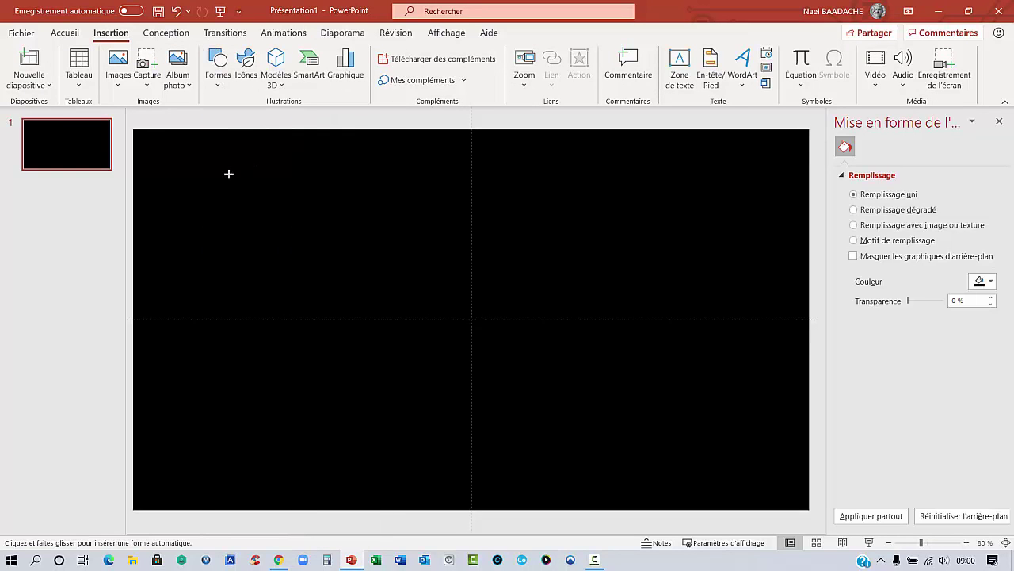
key("ctrl+shift")
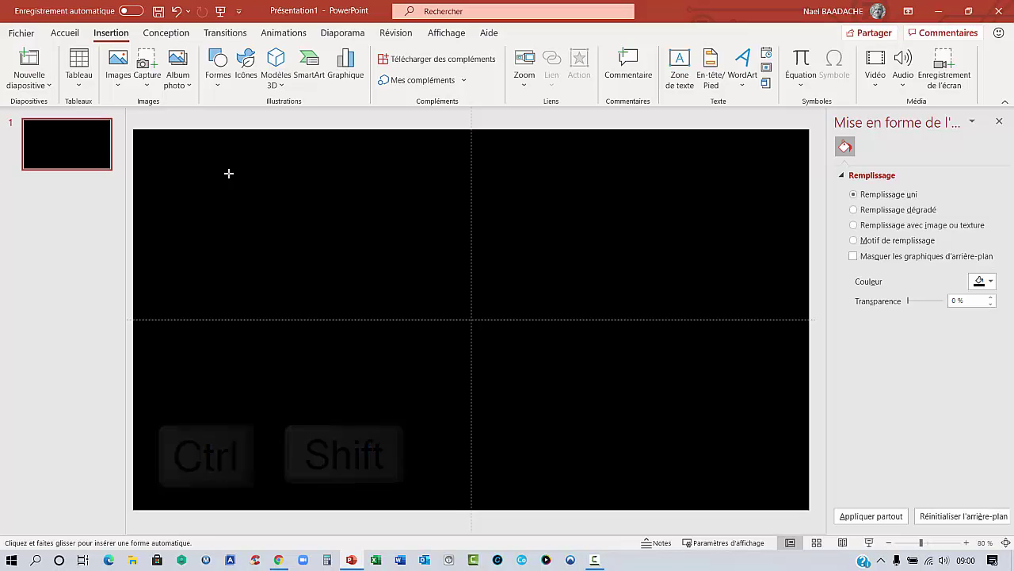
left_click_drag(229, 172, 363, 307)
mouse_move(305, 261)
left_mouse_down()
mouse_move(560, 400)
mouse_move(548, 400)
left_mouse_up()
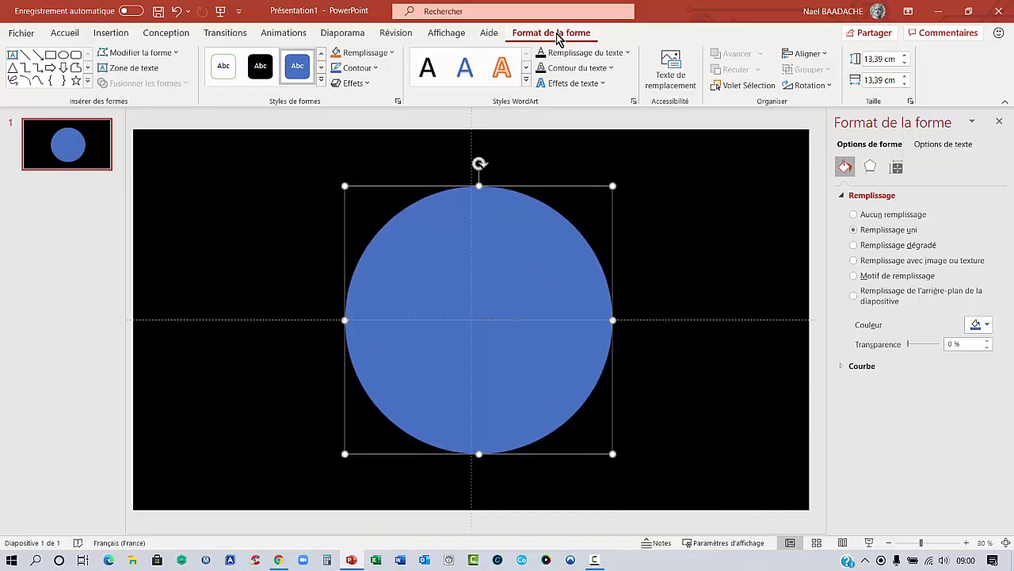
Align the circle to the horizontal centre and vertical middle of the slide.
left_click(822, 54)
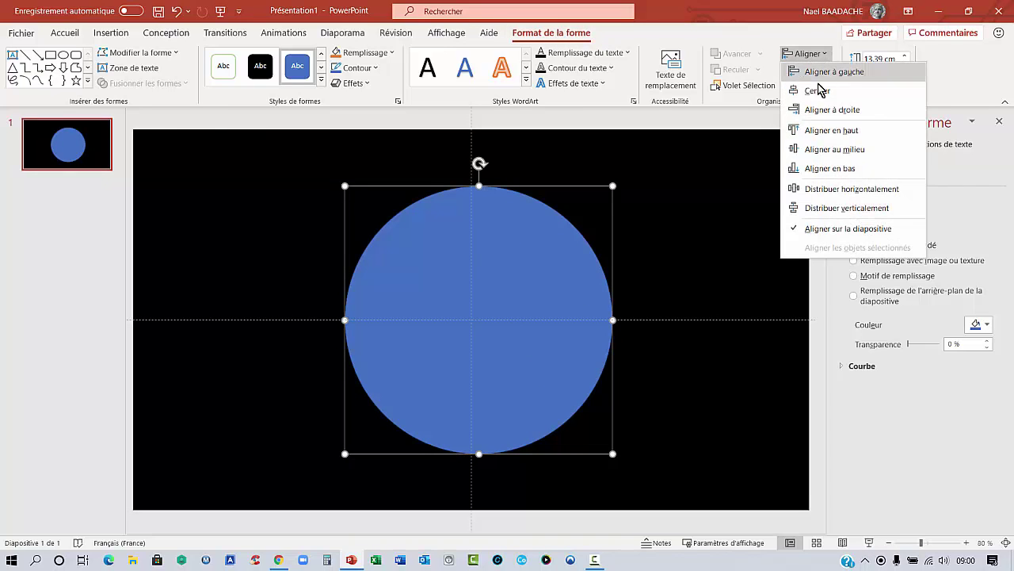
left_click(819, 90)
left_click(824, 55)
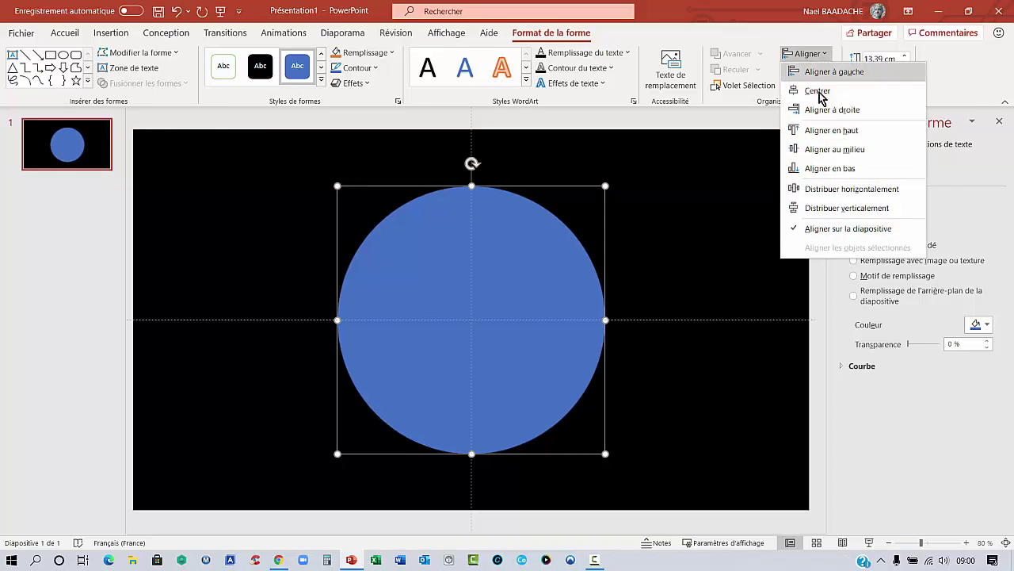
left_click(820, 150)
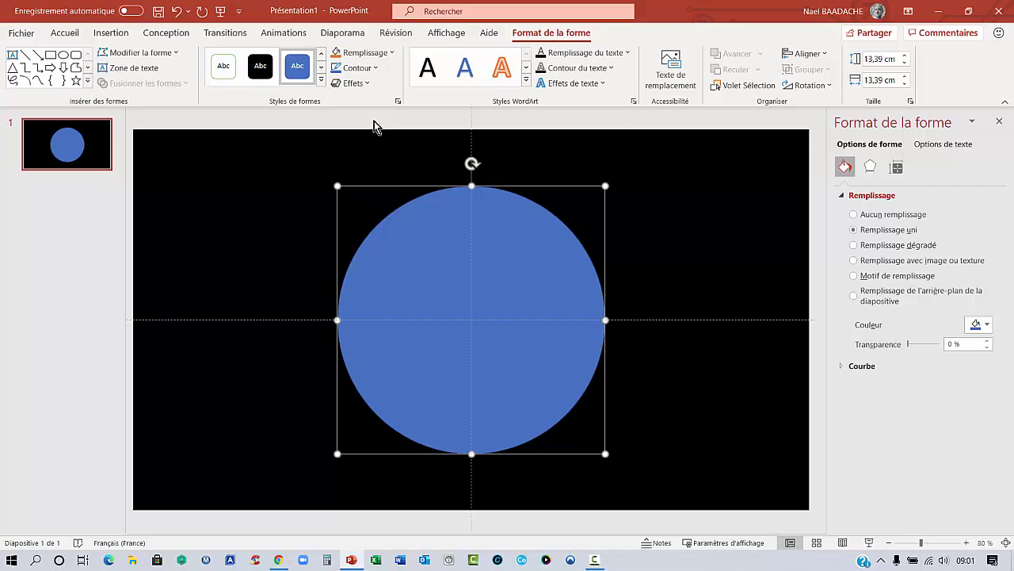
Remove the circle's outline and fill it with green.
left_click(376, 70)
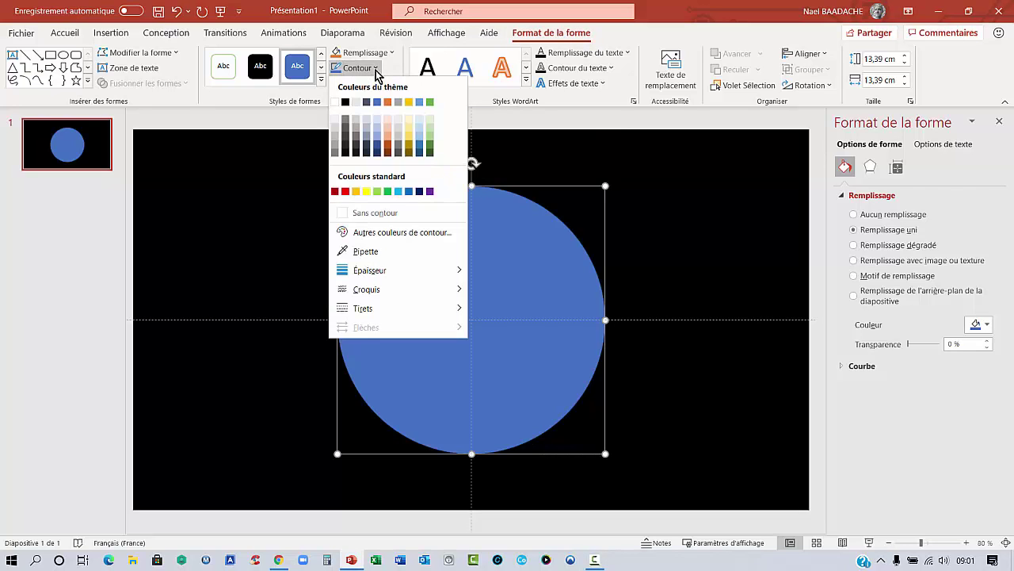
left_click(377, 214)
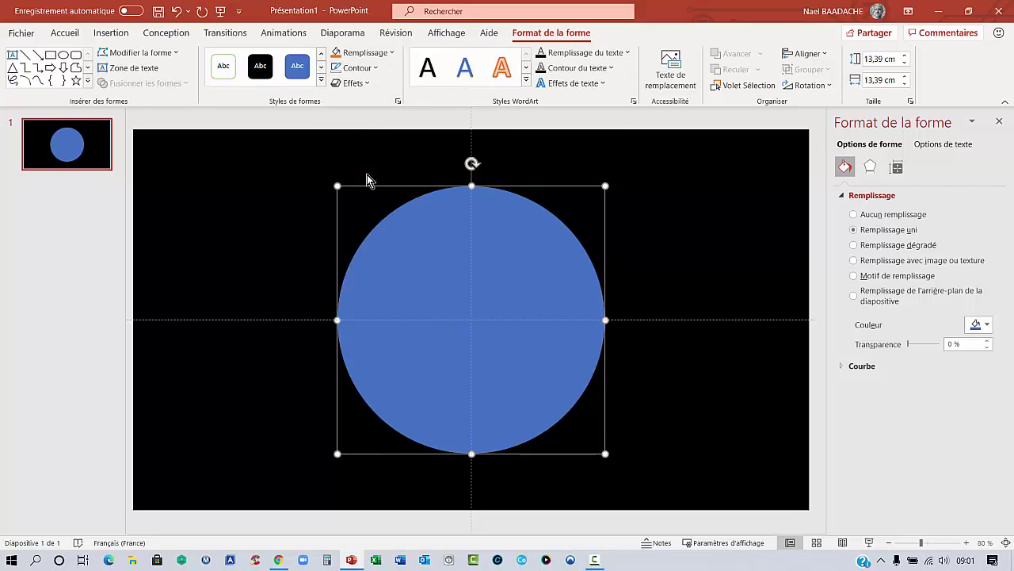
left_click(393, 54)
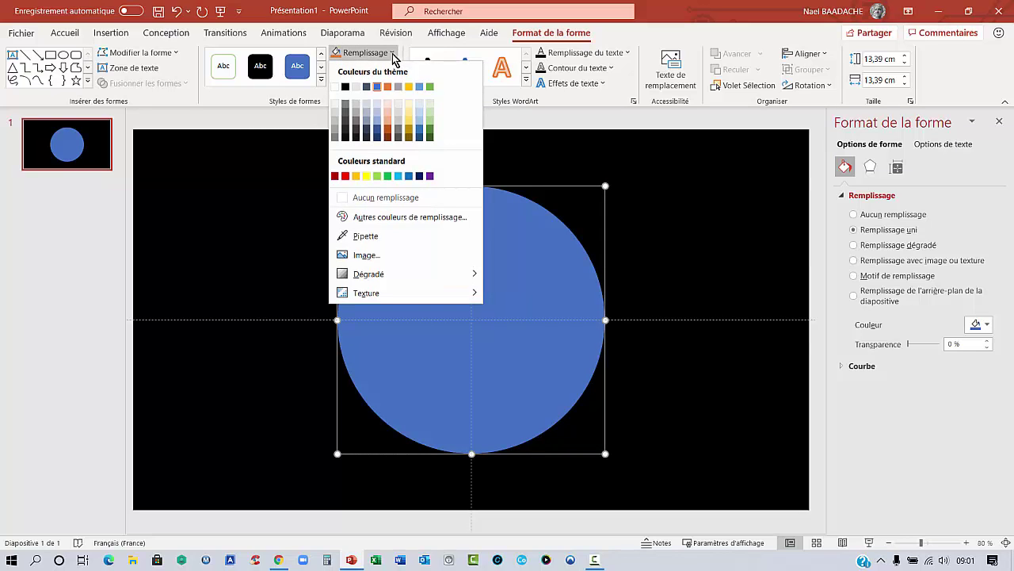
left_click(428, 87)
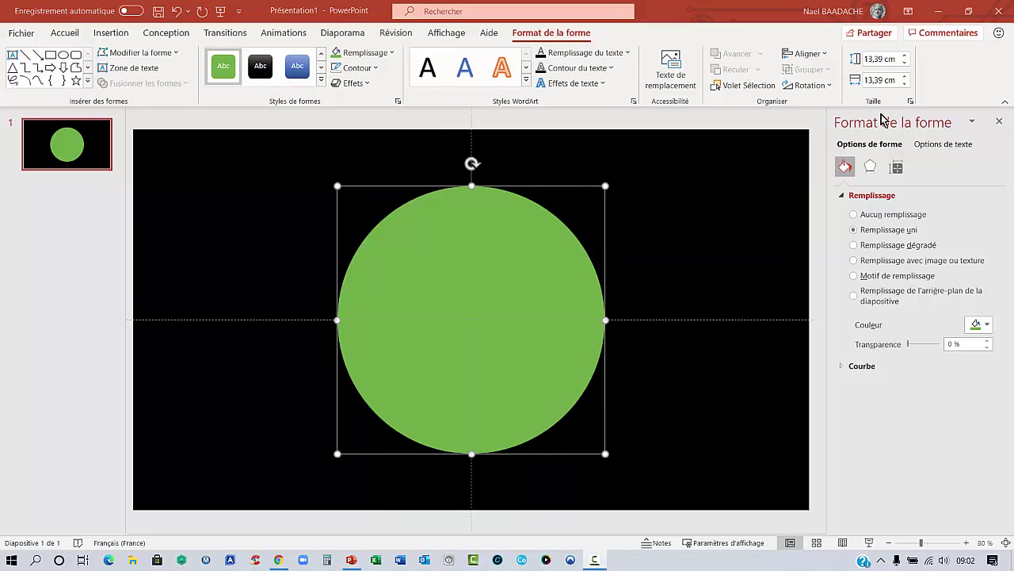
left_click(112, 34)
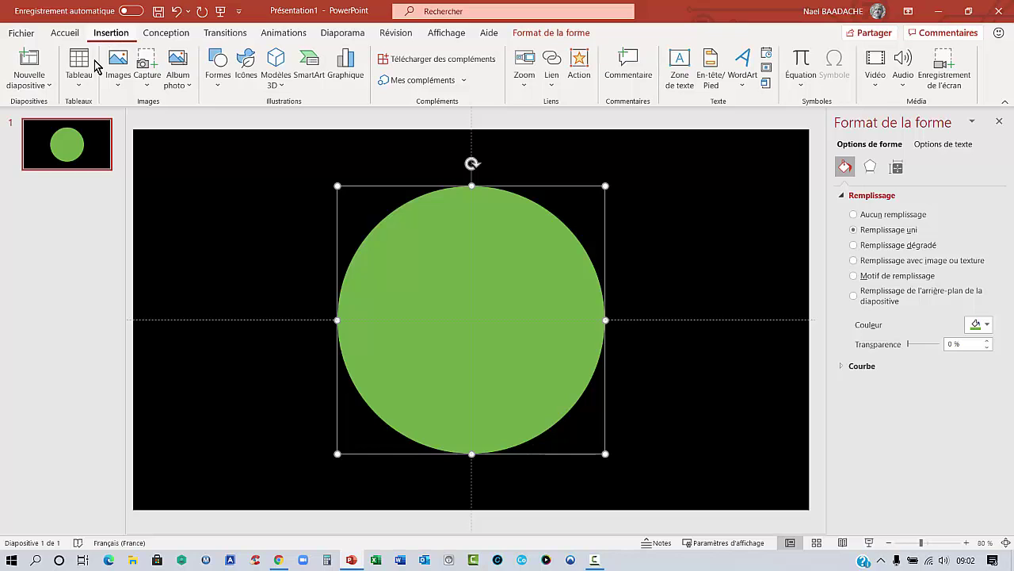
Draw a smaller second circle and centre it on the slide over the green one.
left_click(218, 82)
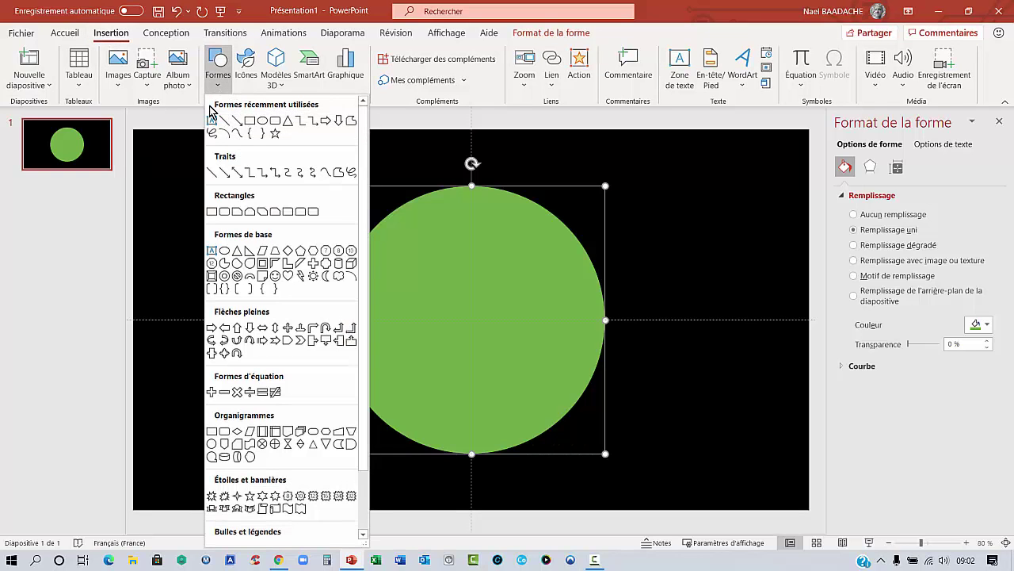
left_click(261, 121)
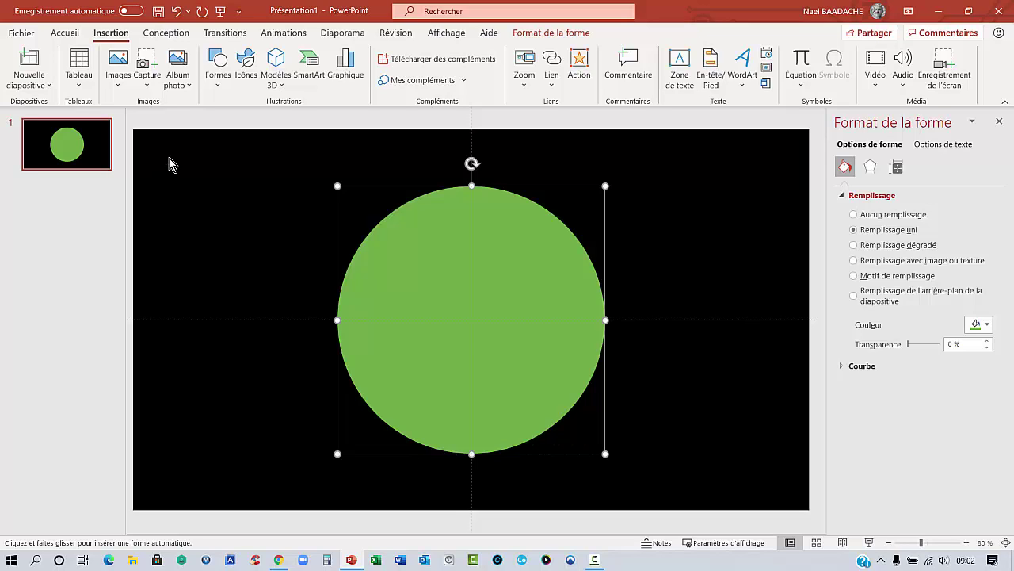
mouse_move(172, 164)
left_mouse_down()
mouse_move(273, 262)
mouse_move(272, 278)
left_mouse_up()
mouse_move(211, 206)
left_mouse_down()
mouse_move(478, 366)
mouse_move(509, 362)
left_mouse_up()
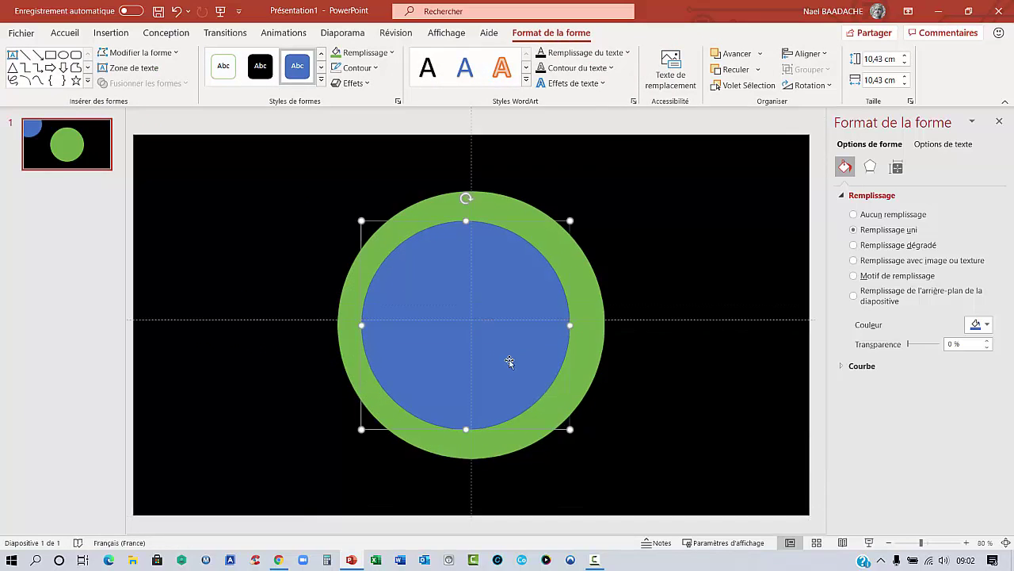
left_click(827, 54)
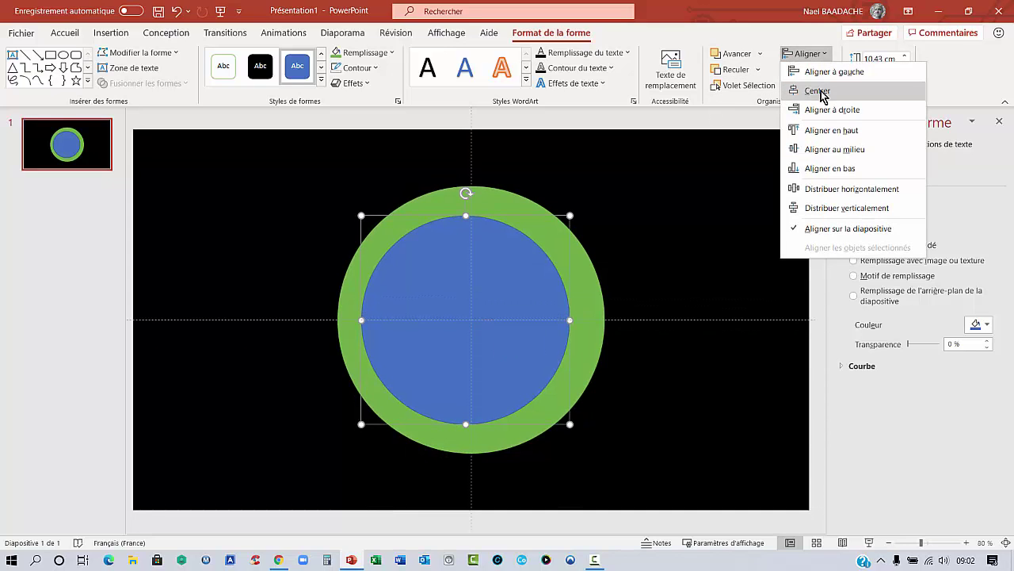
left_click(822, 92)
left_click(824, 55)
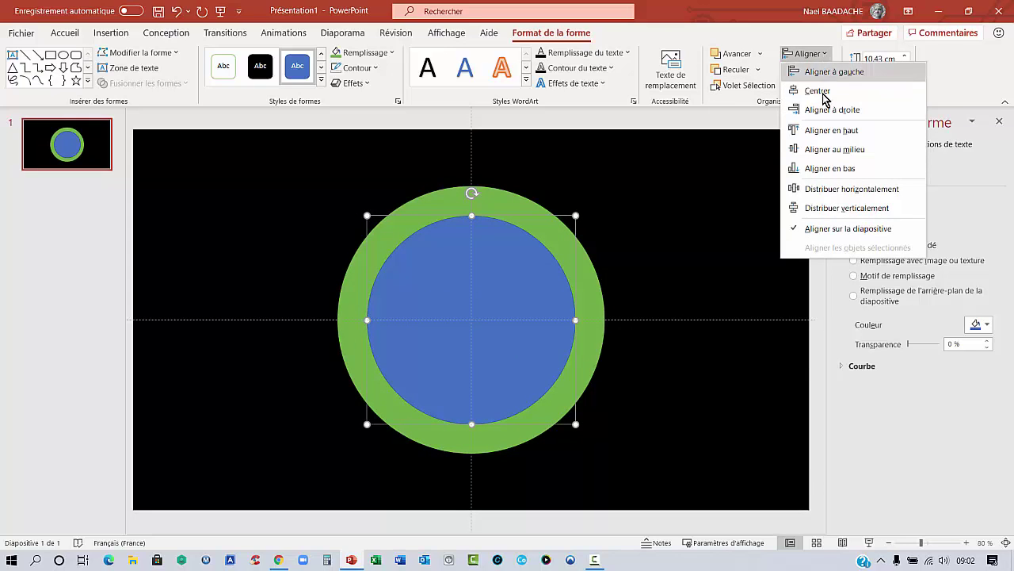
left_click(824, 149)
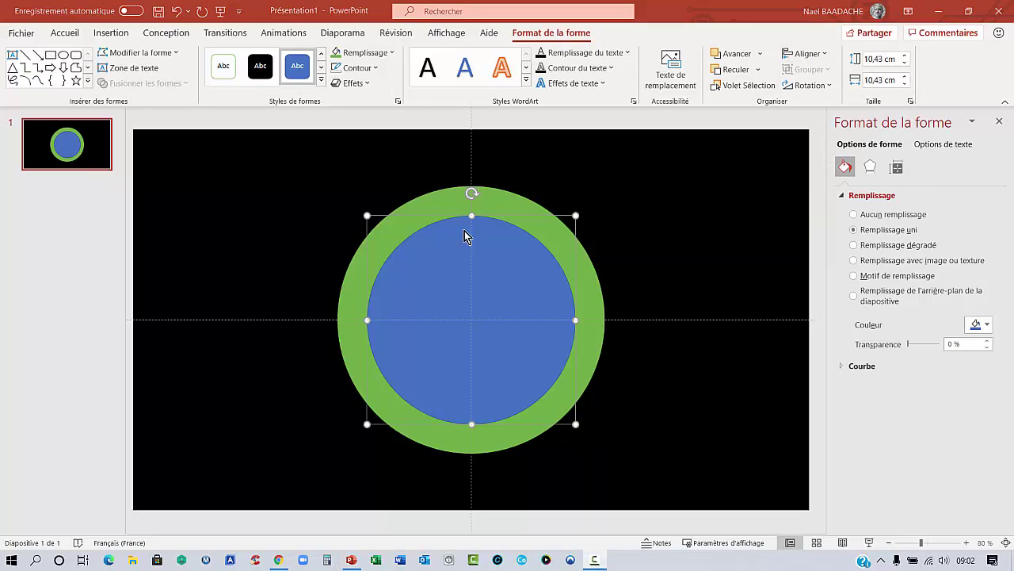
Remove the inner circle's outline, enlarge it to the ring's edge, and fill it black.
left_click(376, 70)
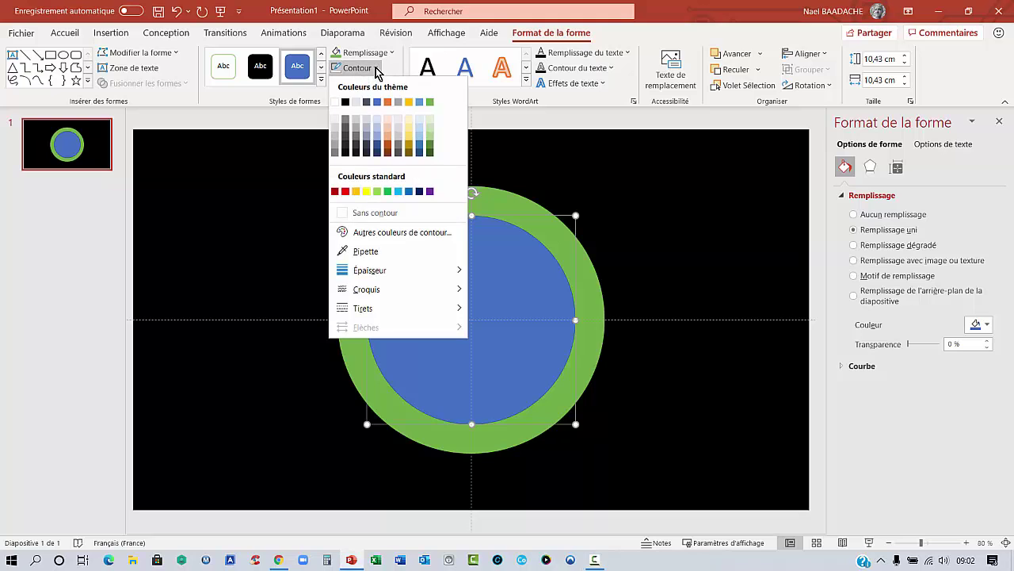
left_click(369, 220)
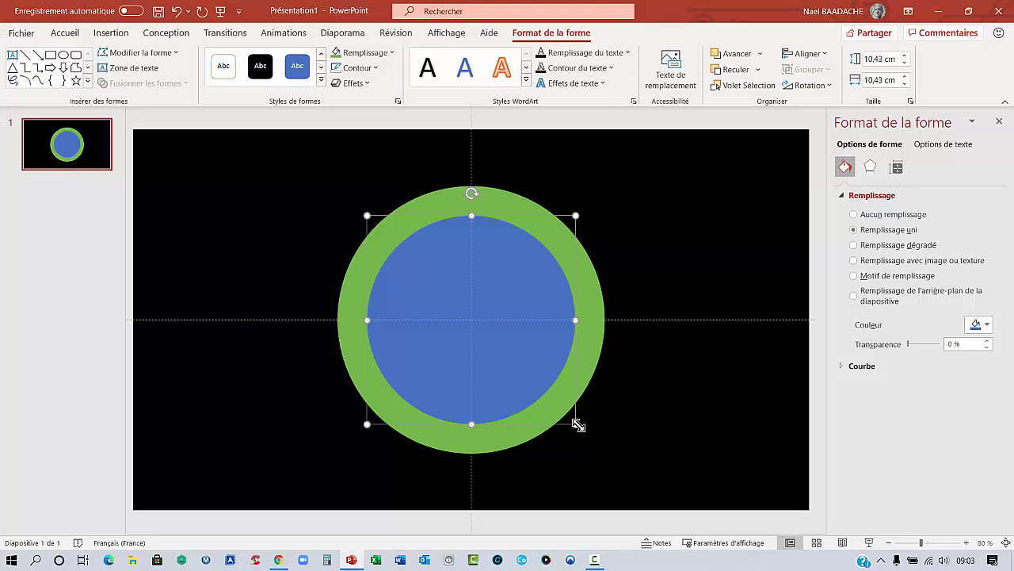
left_click_drag(576, 424, 588, 437)
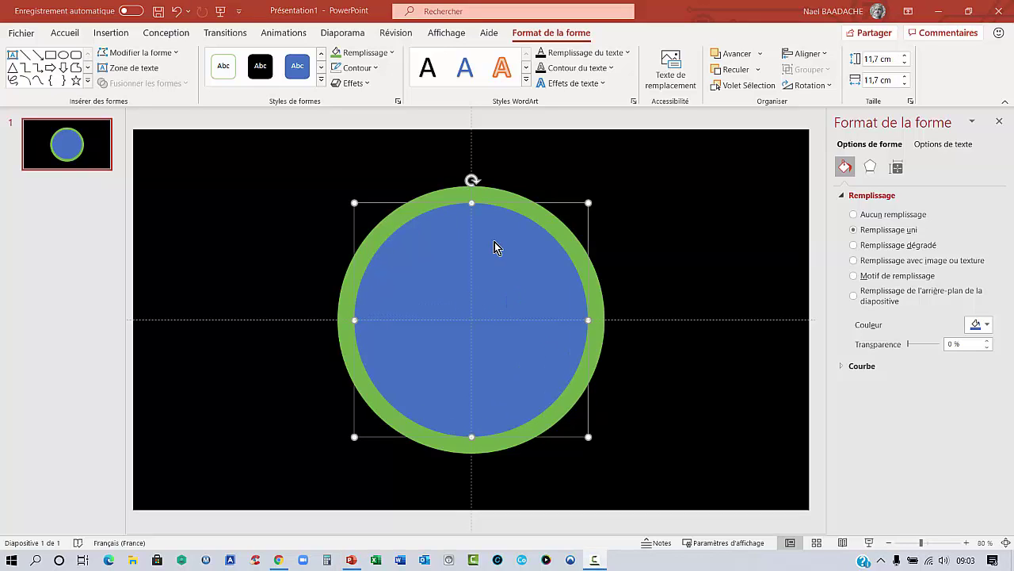
left_click(988, 324)
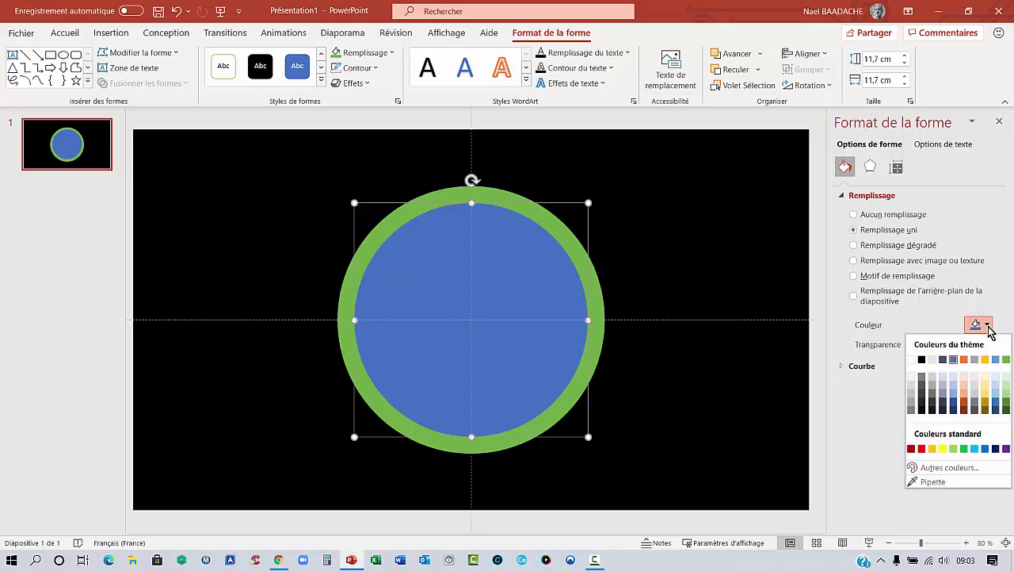
left_click(923, 361)
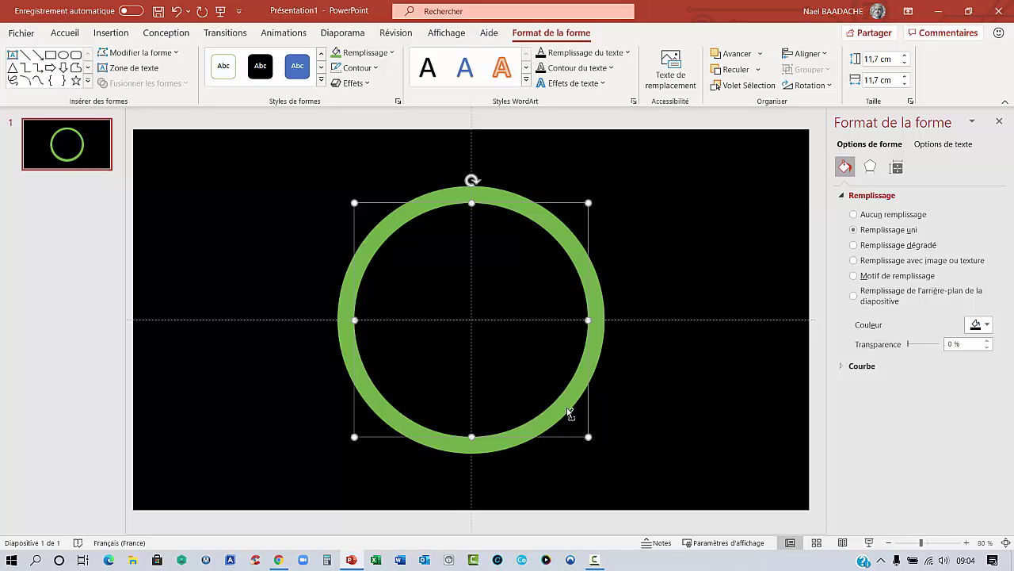
Select both the green circle and the inner black circle together.
key("Escape")
left_click(551, 244)
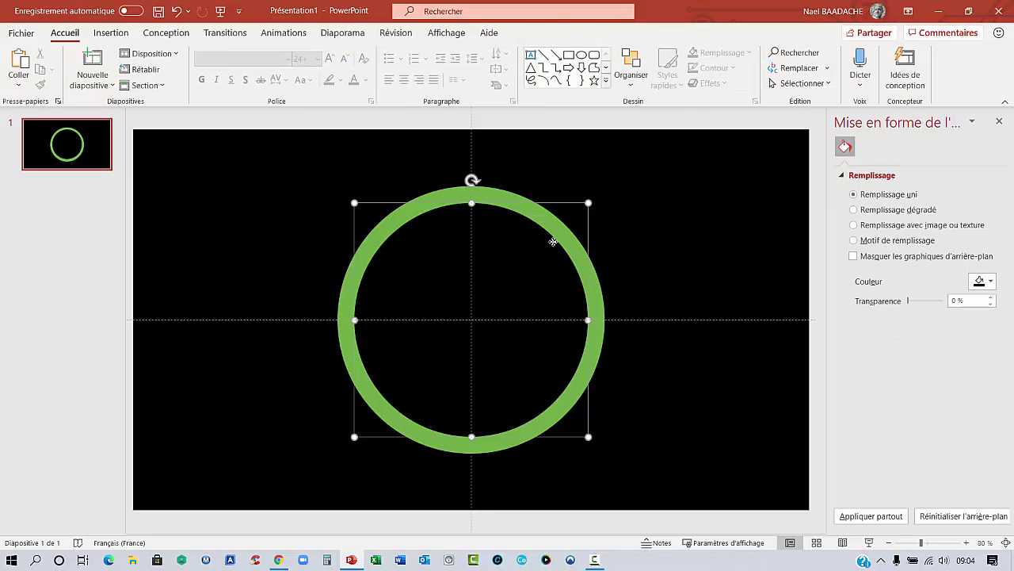
left_click(601, 305, "shift")
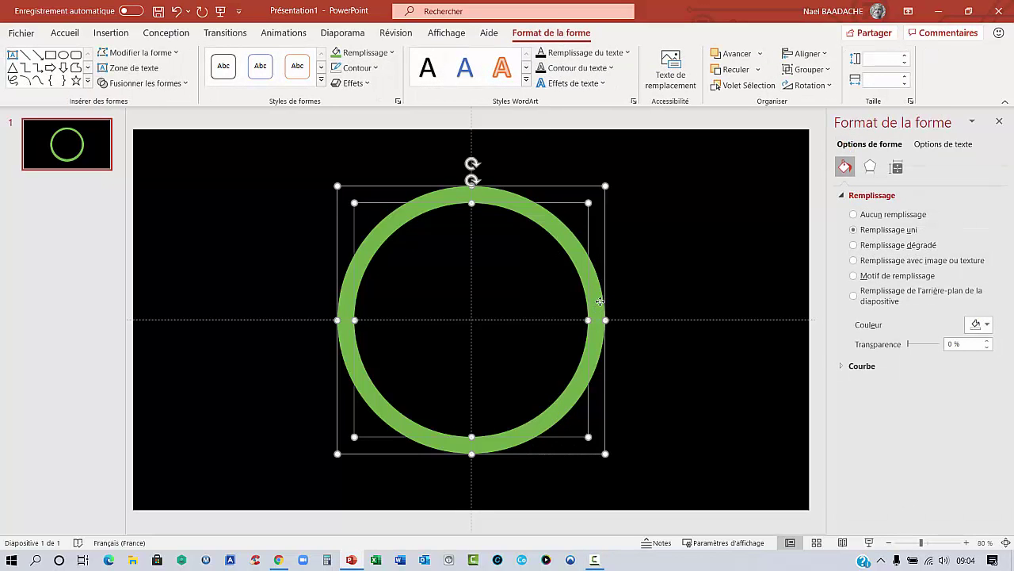
Apply the Roue wheel entrance animation to both circles and show the Animation pane.
left_click(278, 35)
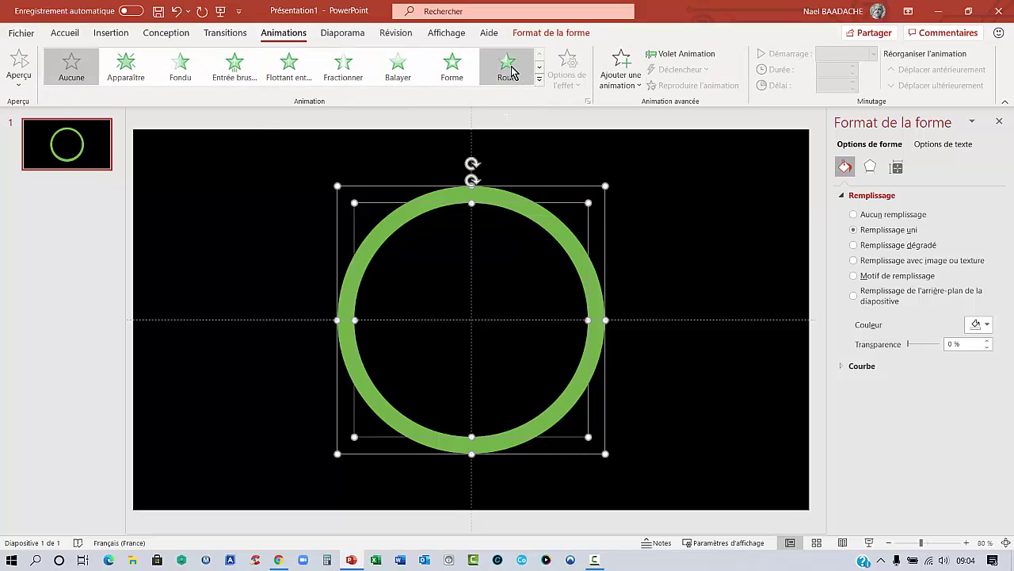
left_click(510, 71)
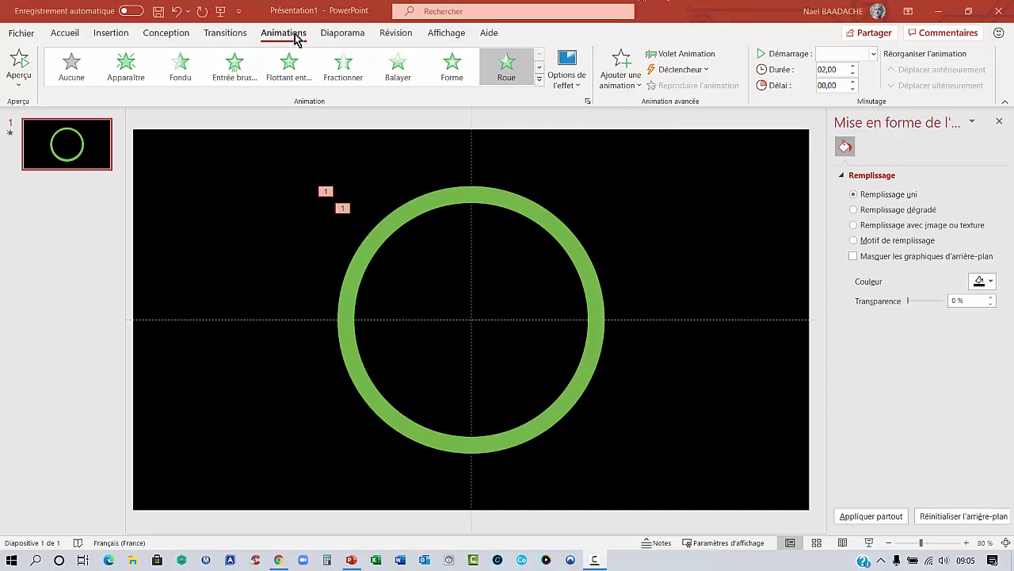
left_click(677, 55)
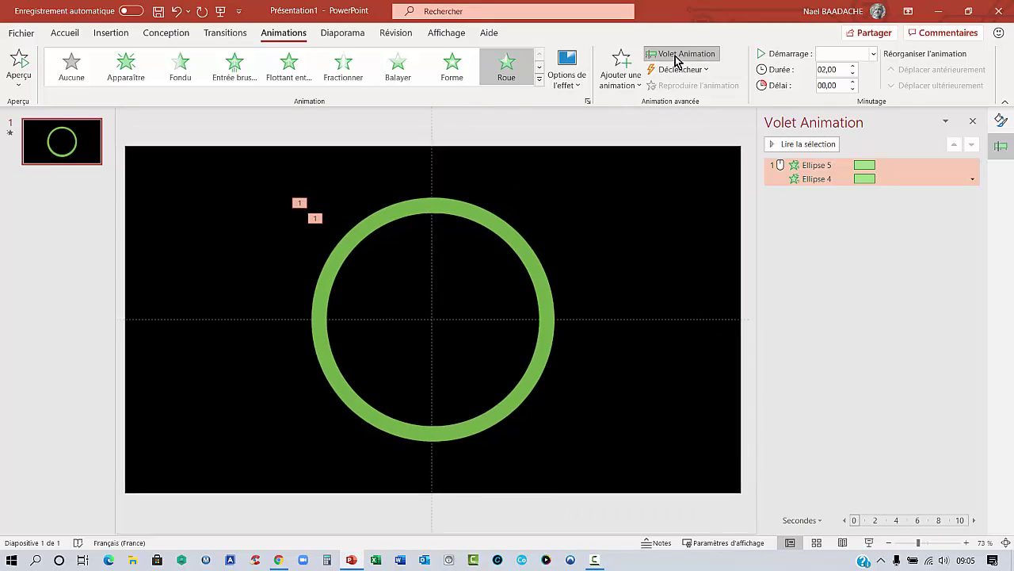
left_click(973, 179)
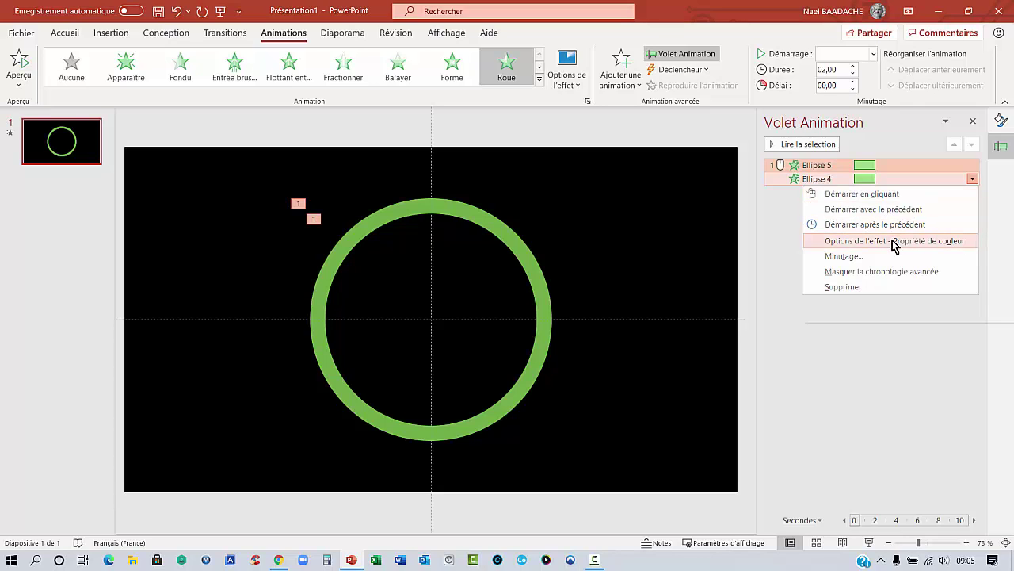
Set the Roue animation timing to 1 second duration, repeating 5 times, then close the pane.
left_click(894, 242)
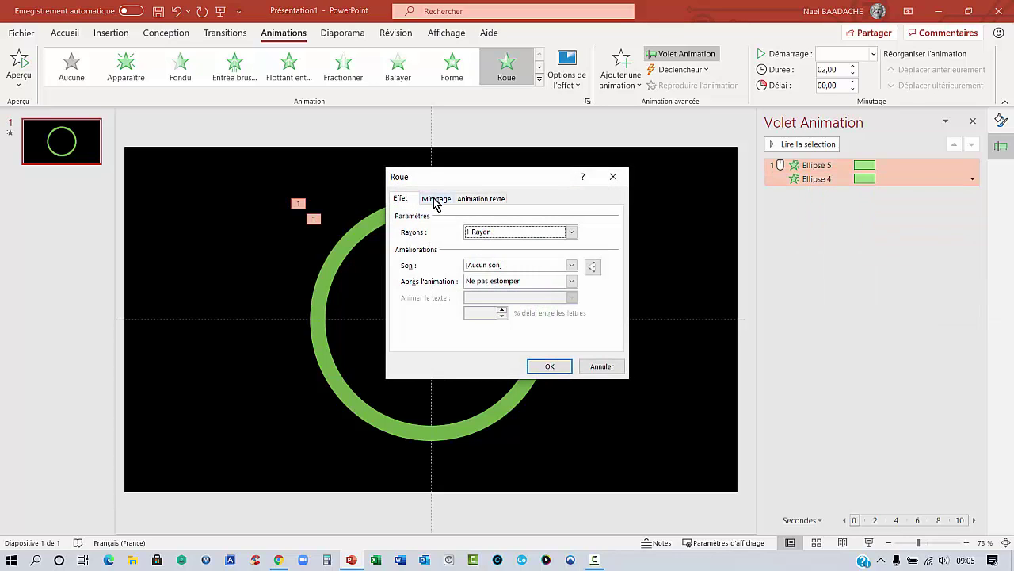
left_click(435, 198)
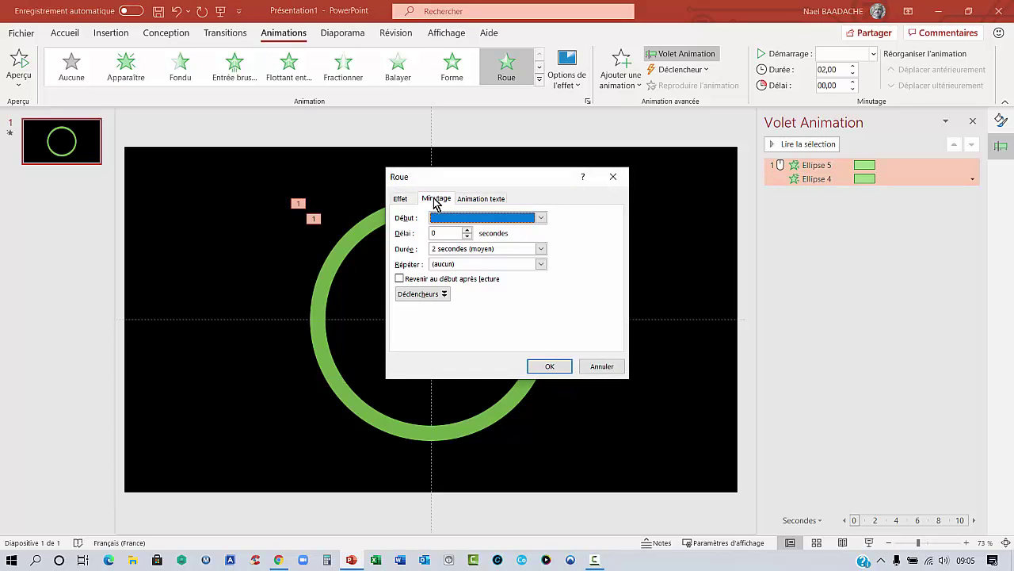
left_click(542, 250)
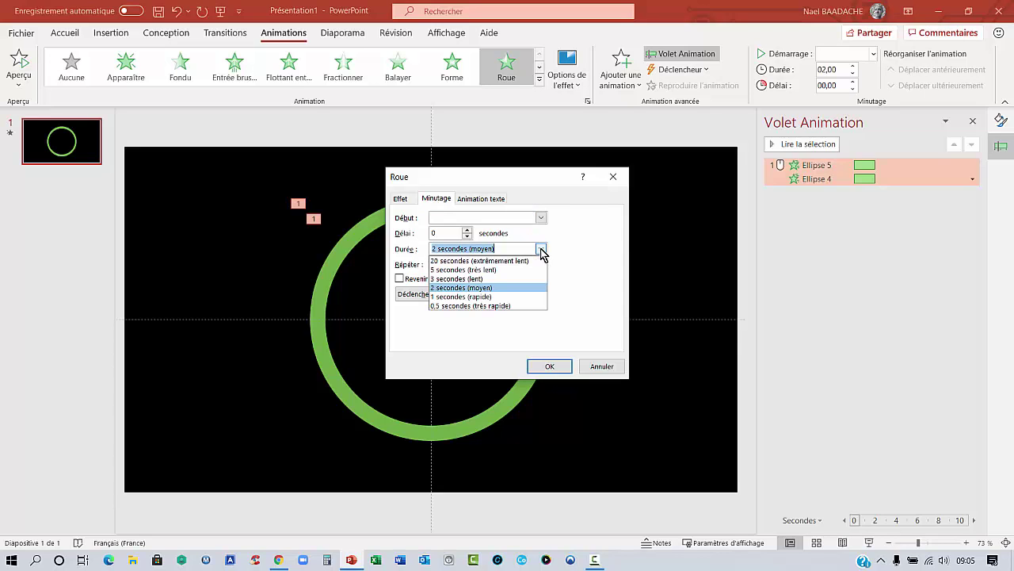
left_click(457, 298)
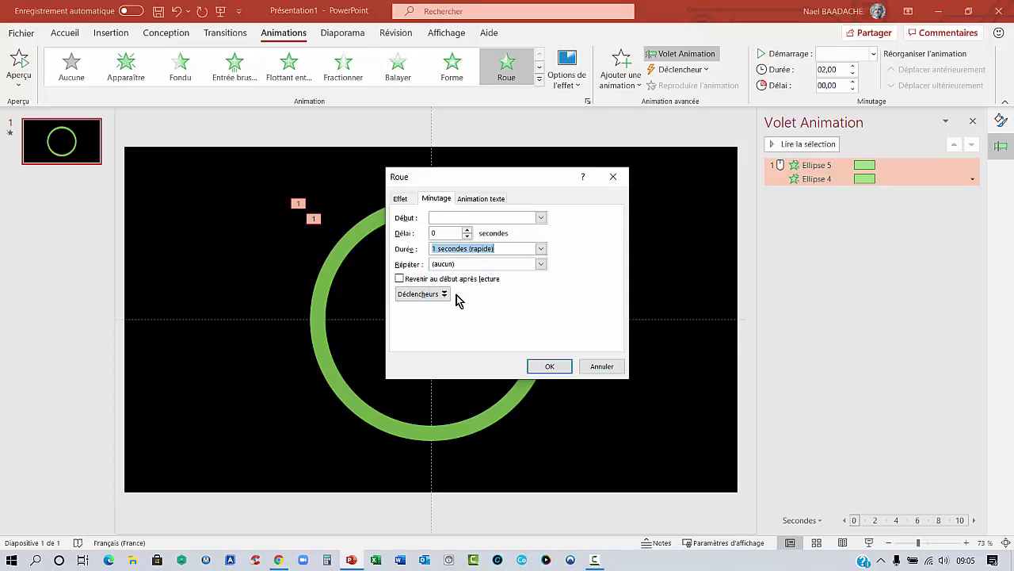
left_click(542, 264)
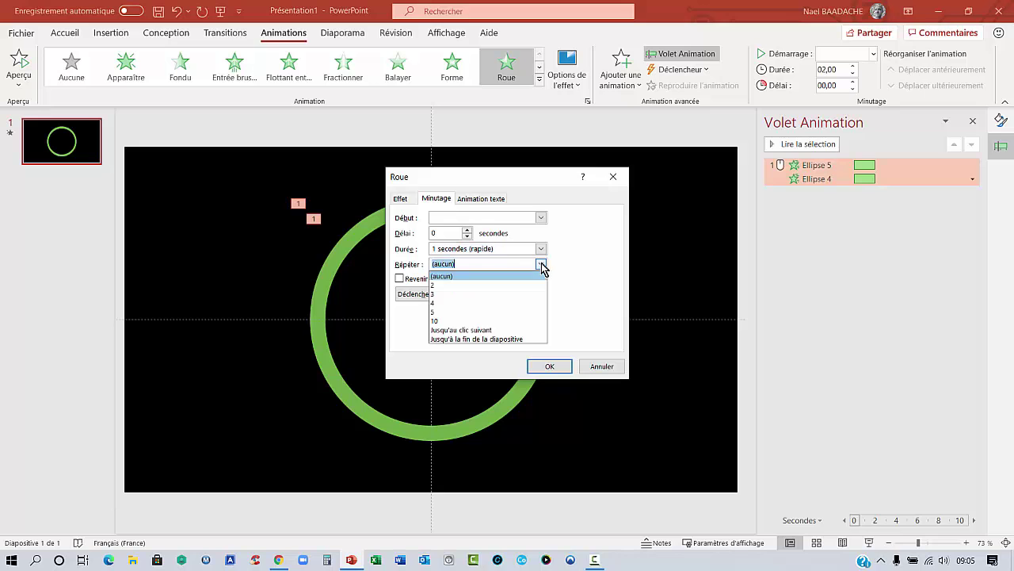
left_click(473, 317)
left_click(549, 368)
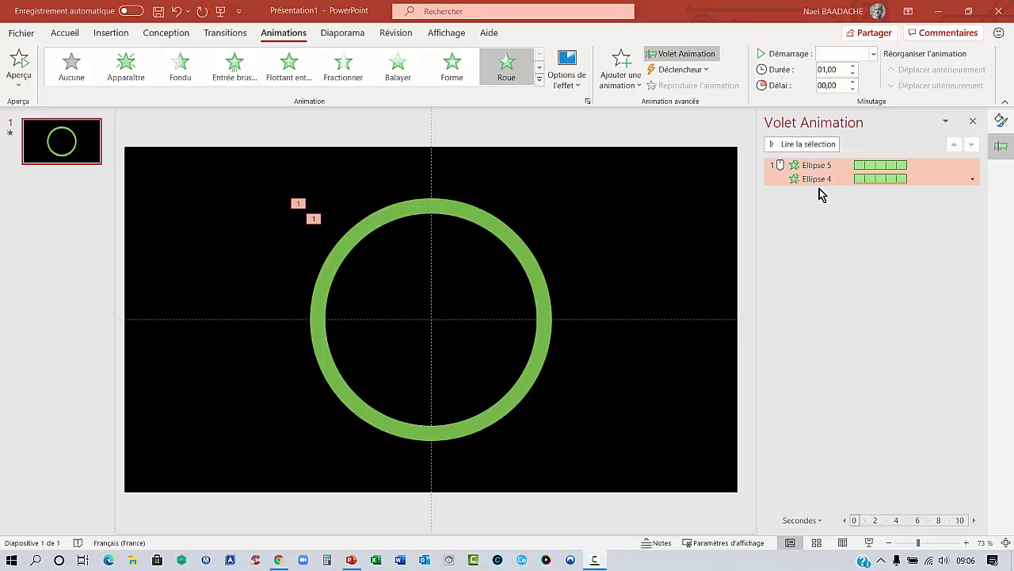
left_click(973, 122)
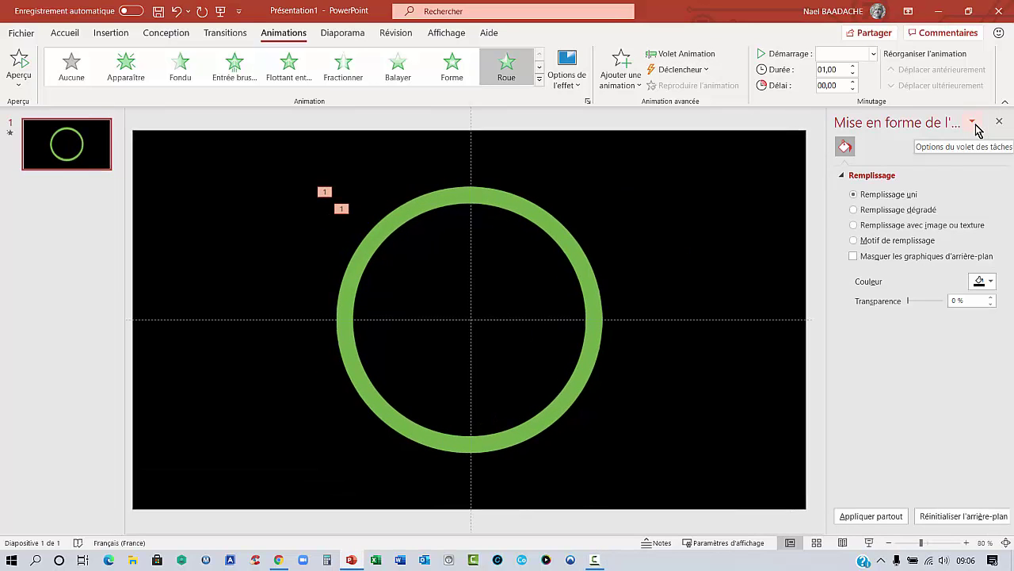
Add a text box containing 5 and make its text white.
left_click(108, 40)
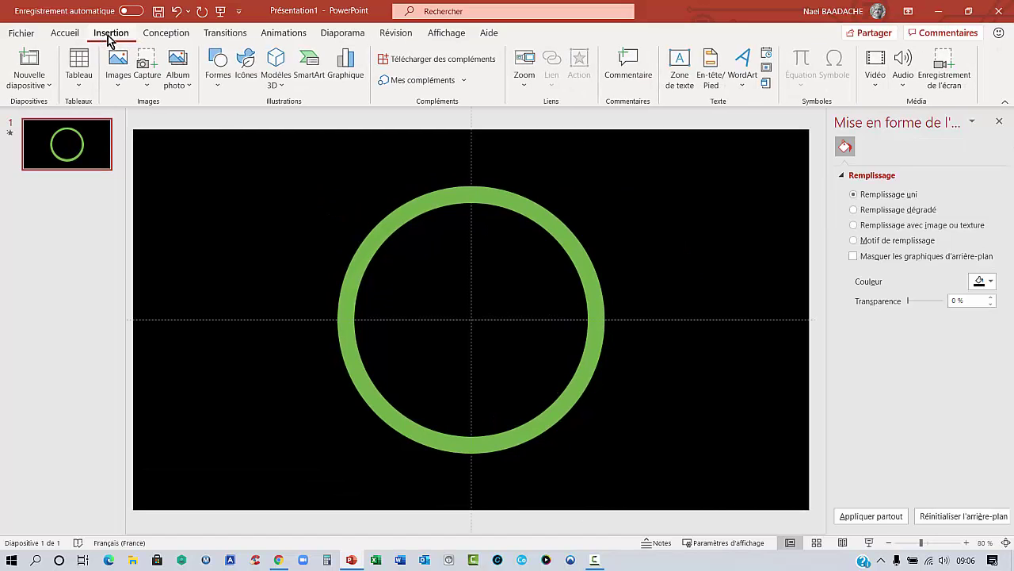
left_click(682, 65)
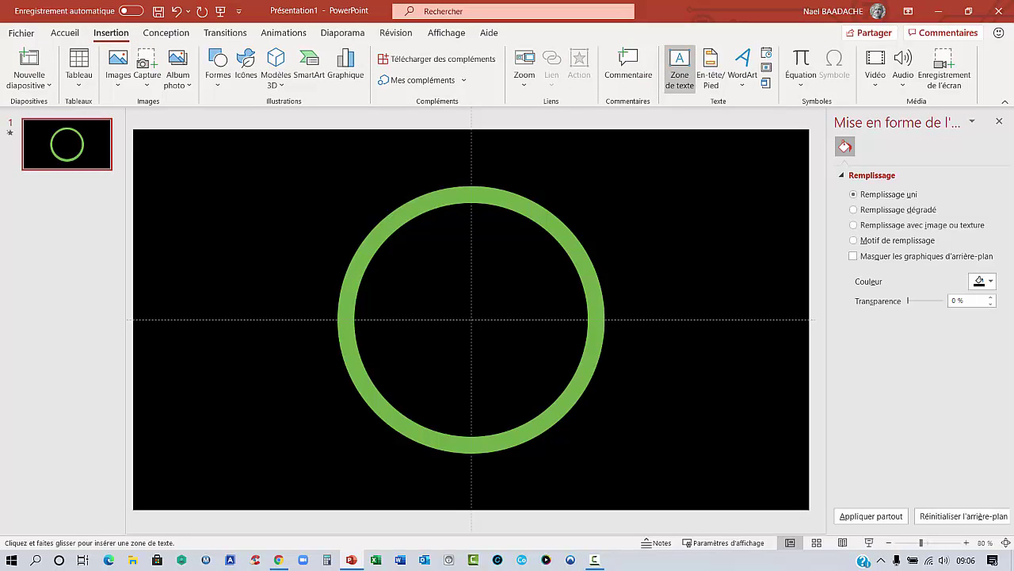
key("Escape")
left_click_drag(195, 176, 248, 213)
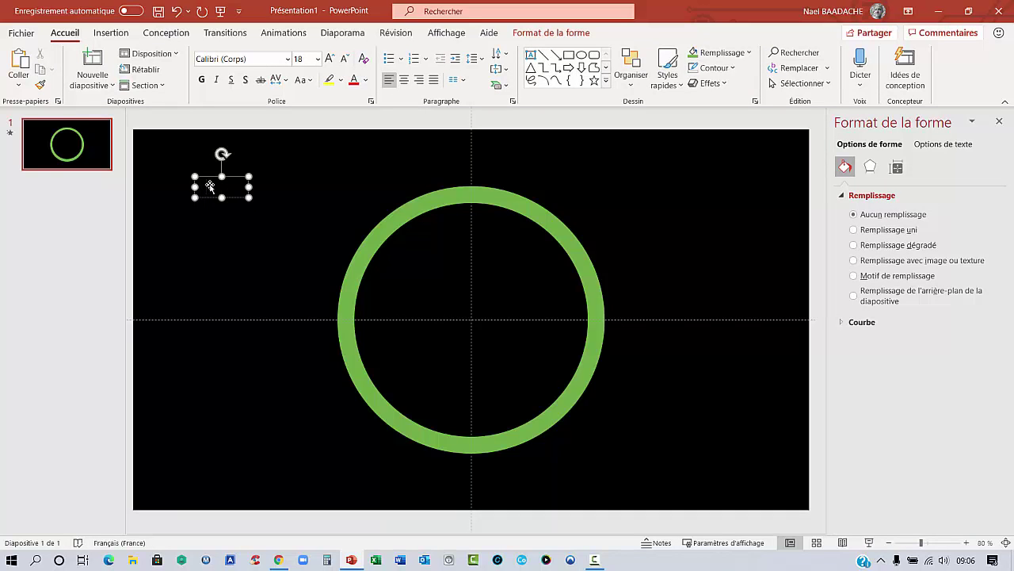
left_click(208, 181)
left_click(366, 80)
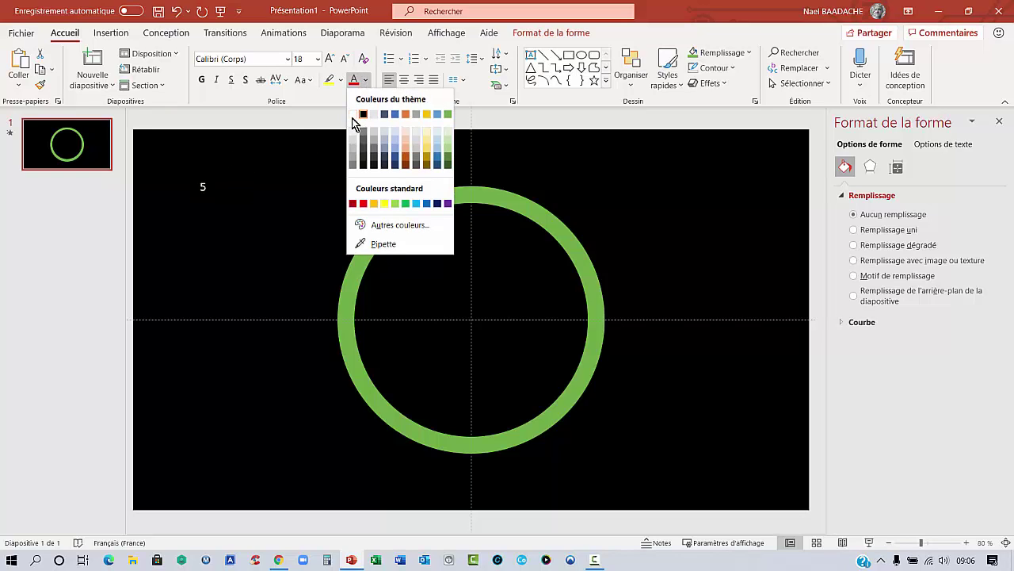
left_click(352, 114)
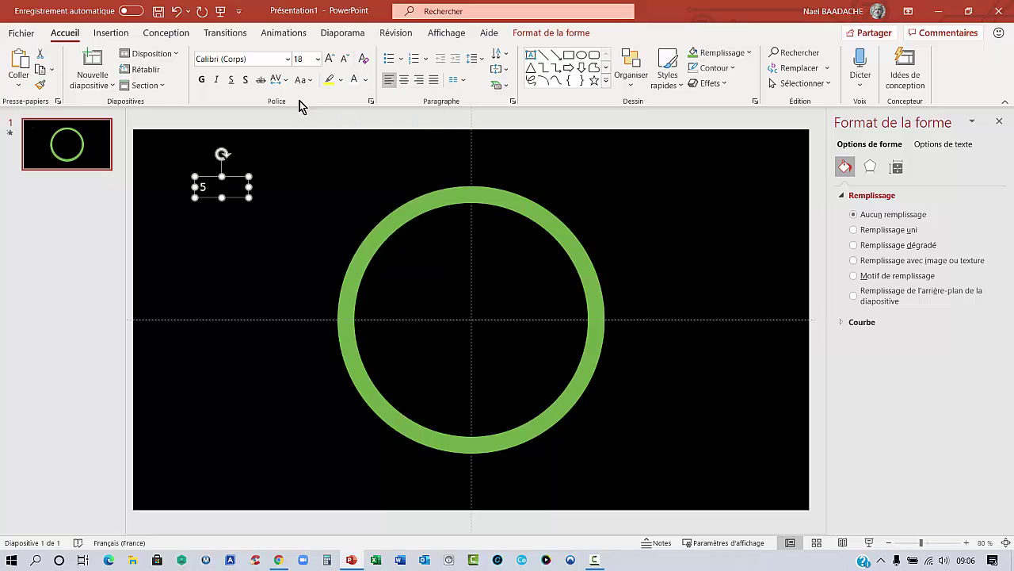
Set the 5 to Arial at size 250 and drag it into the ring's centre.
left_click(315, 61)
type("250")
left_click(256, 59)
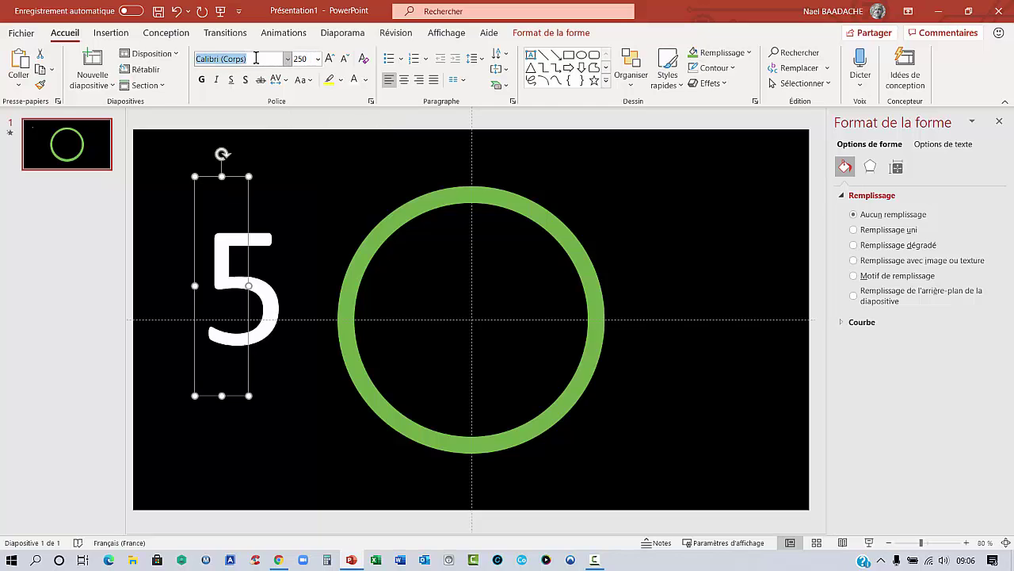
type("A")
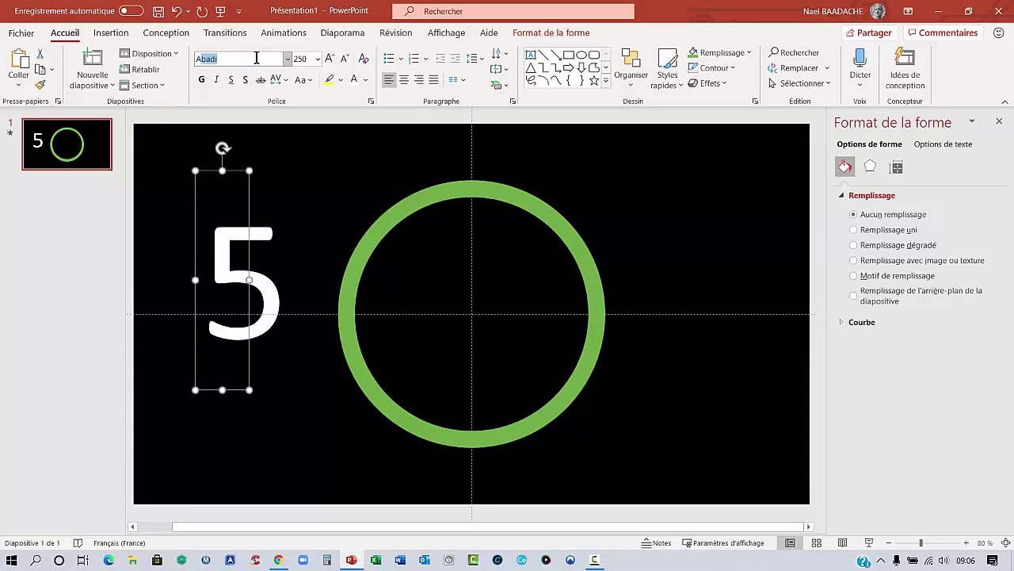
type("rial")
key("Return")
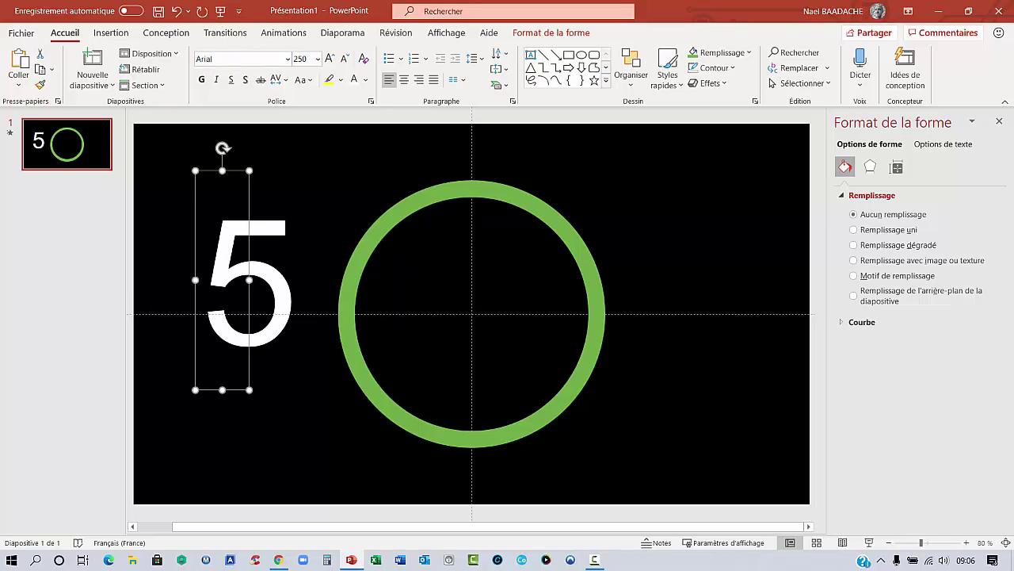
left_click(233, 394)
left_click_drag(234, 391, 454, 423)
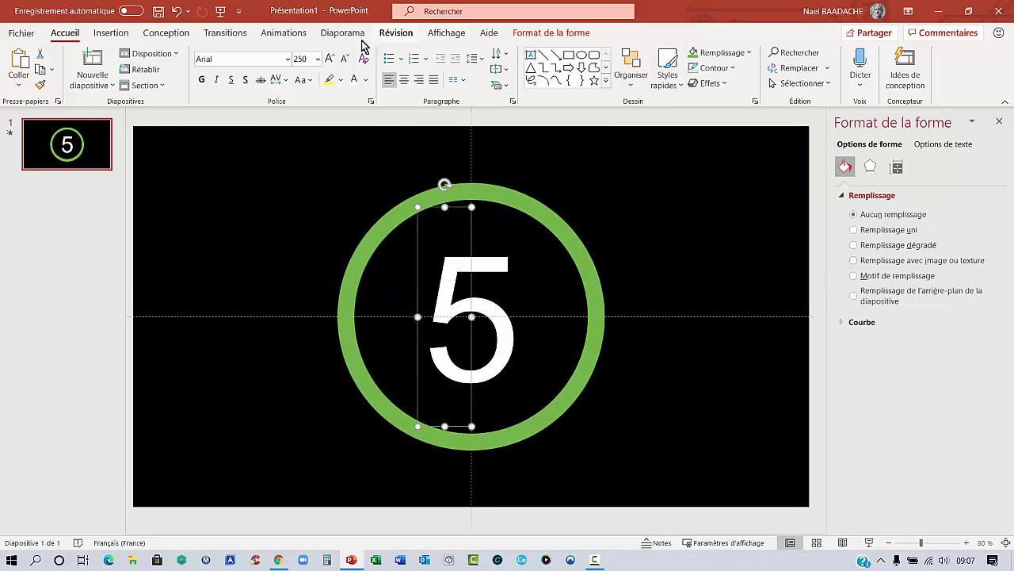
Centre and middle-align the 5 on the slide, then nudge it left to sit centred in the ring.
left_click(547, 33)
left_click(824, 53)
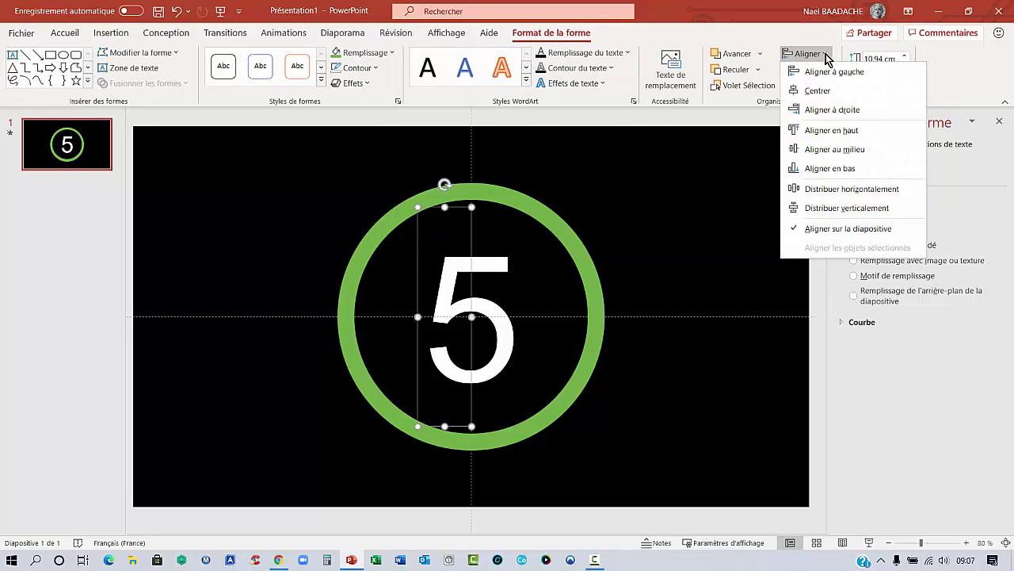
left_click(818, 92)
left_click(824, 54)
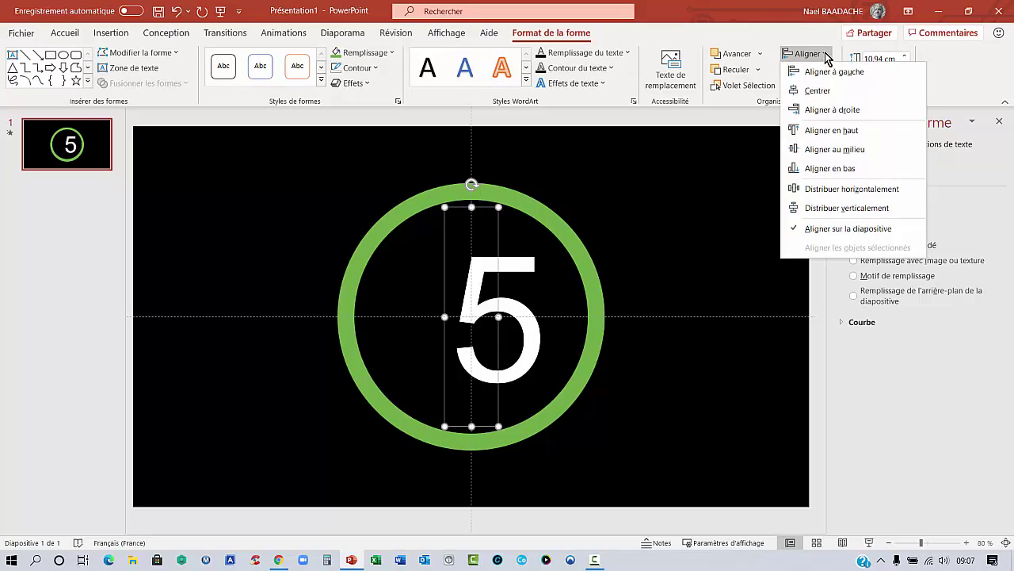
left_click(819, 150)
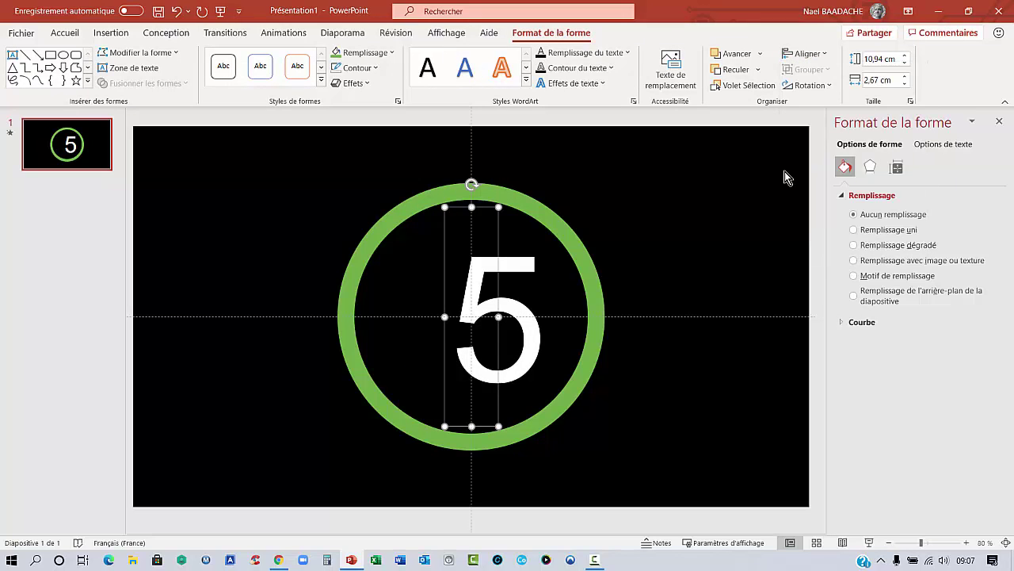
key("Escape")
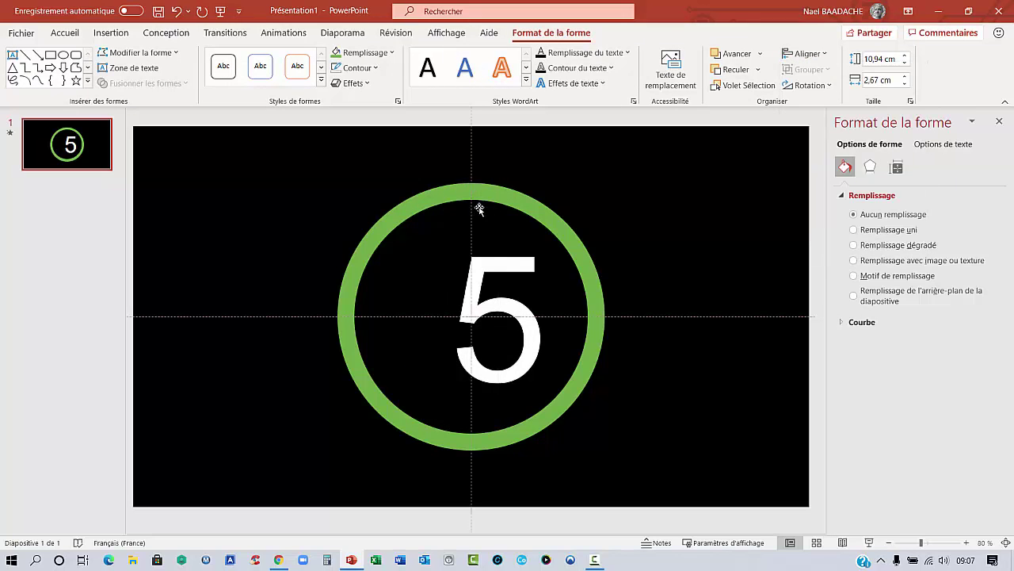
left_click_drag(475, 207, 456, 210)
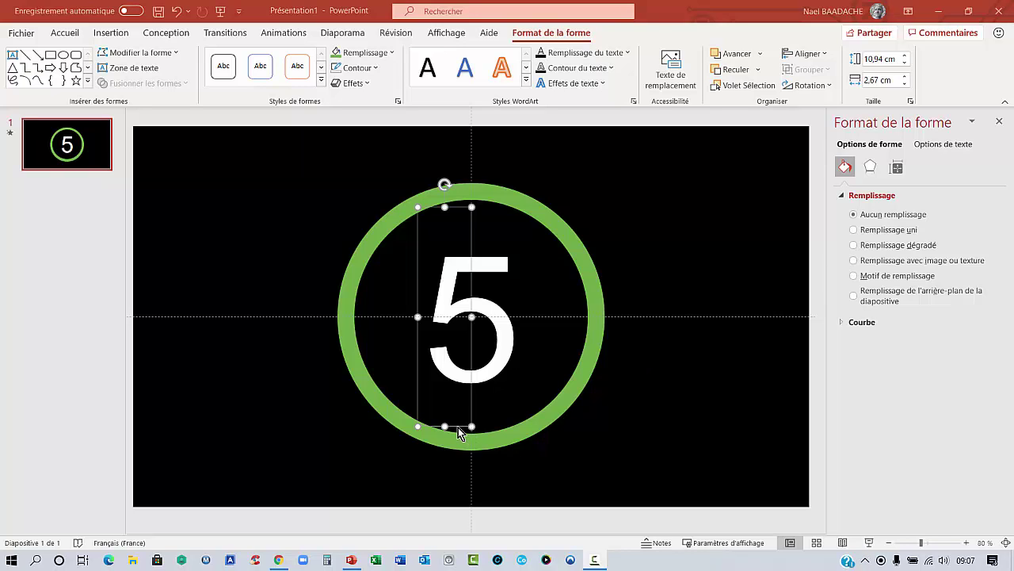
Ctrl-drag copies of the 5 to positions around the green ring.
key("ctrl")
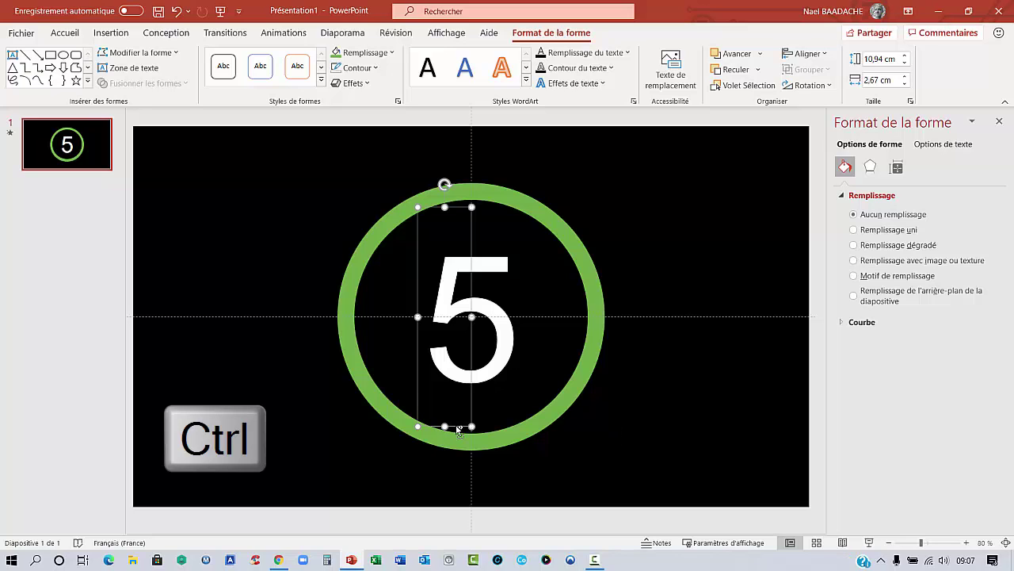
left_click_drag(458, 429, 619, 401)
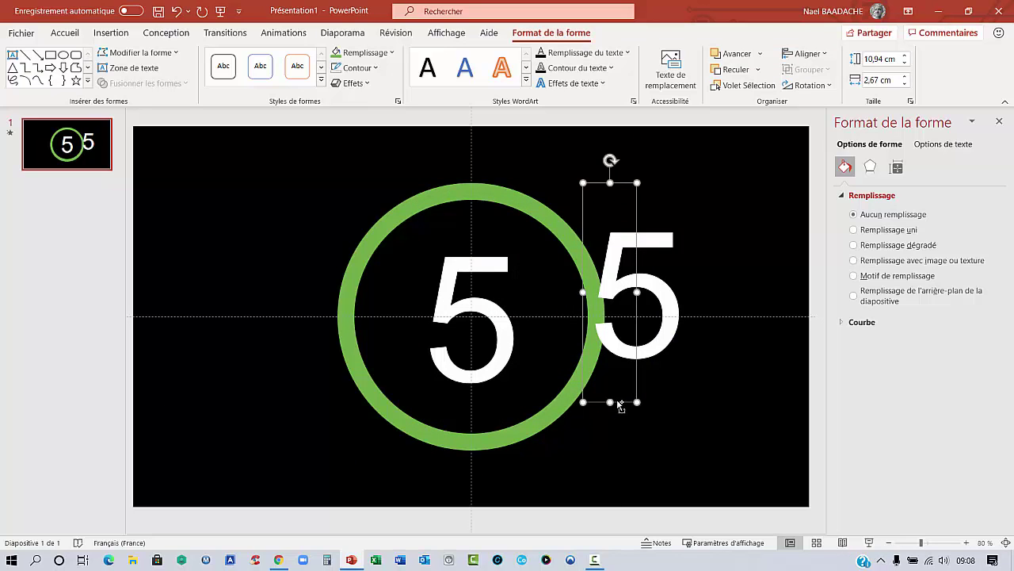
mouse_move(620, 404)
left_mouse_down()
mouse_move(245, 365)
mouse_move(256, 484)
mouse_move(378, 494)
left_mouse_up()
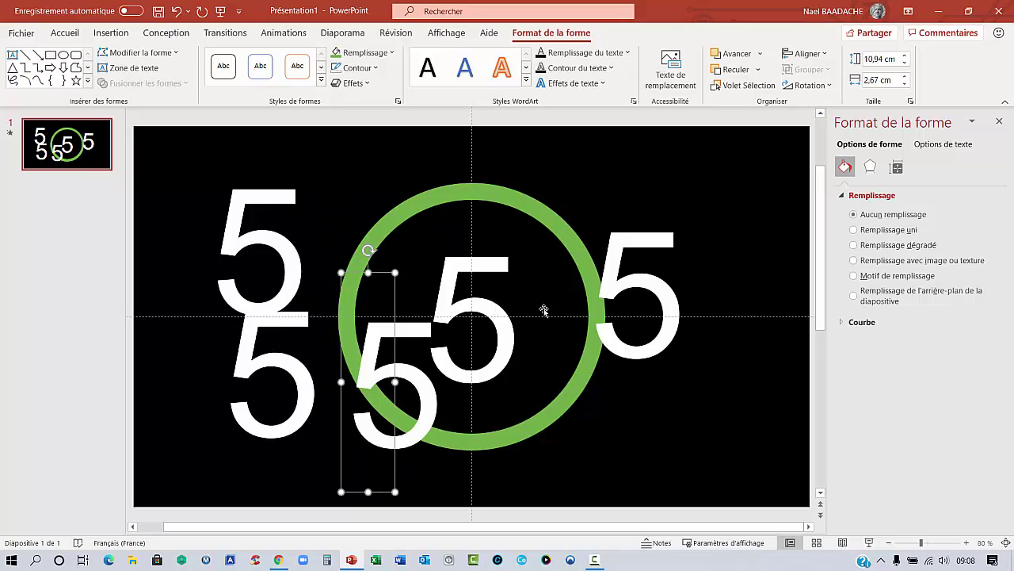
Change the right-hand copy to 4 and the top-left copy to 3.
left_click(616, 290)
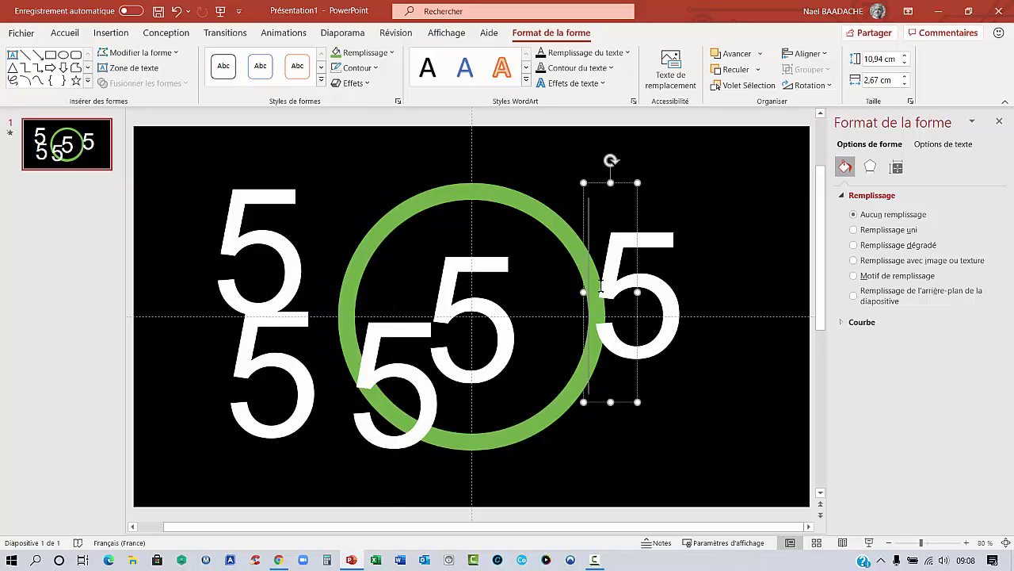
key("Delete")
type("4")
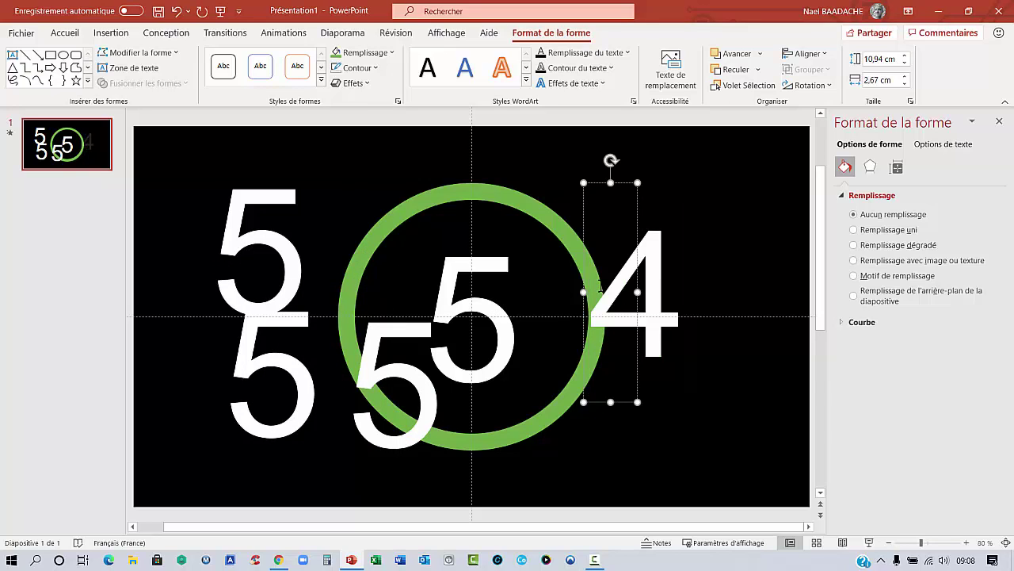
left_click(242, 247)
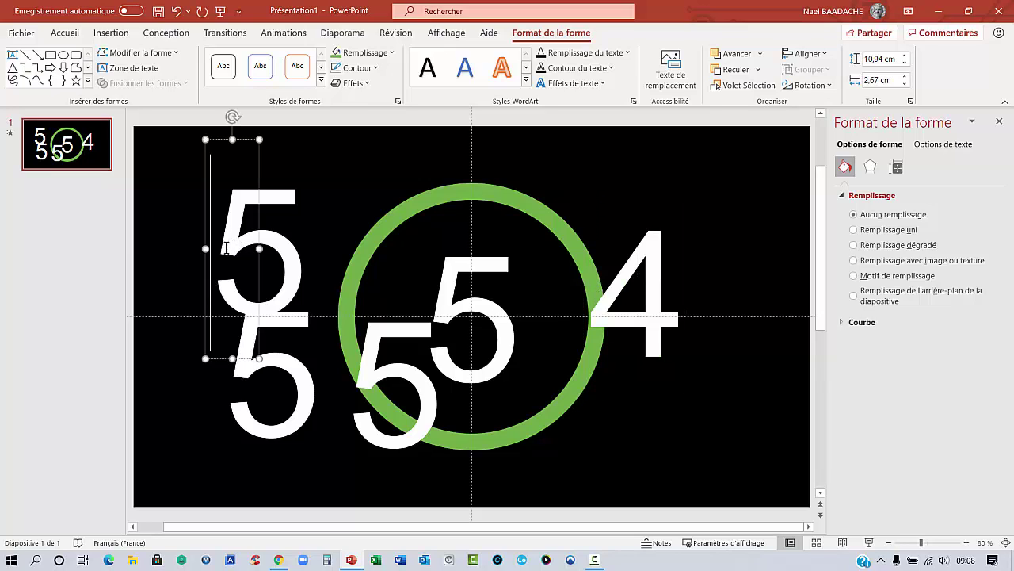
key("Delete")
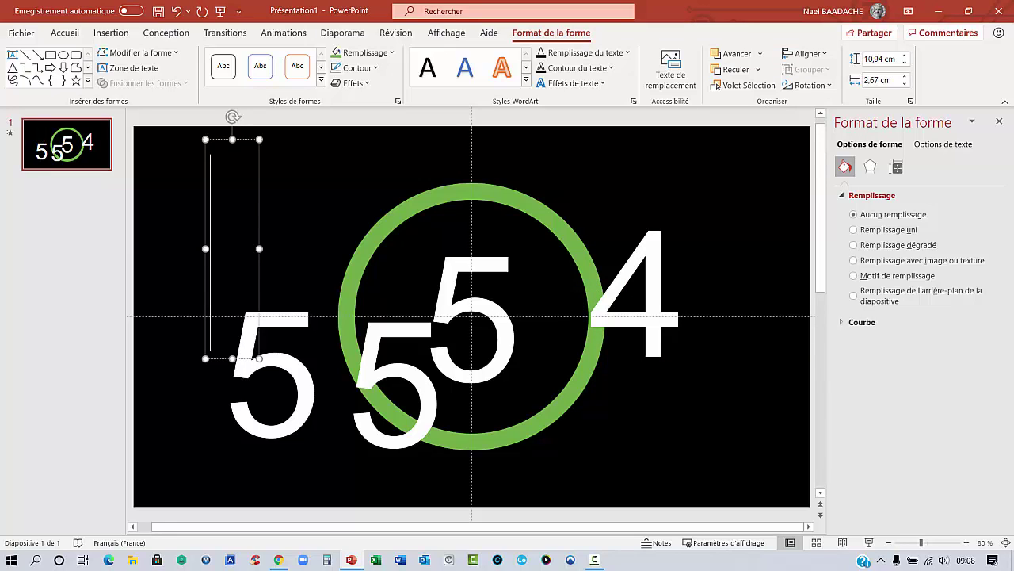
type("3")
Change the lower-left copy to 2 and the lower-middle copy to 1, then select the central 5.
left_click(222, 284)
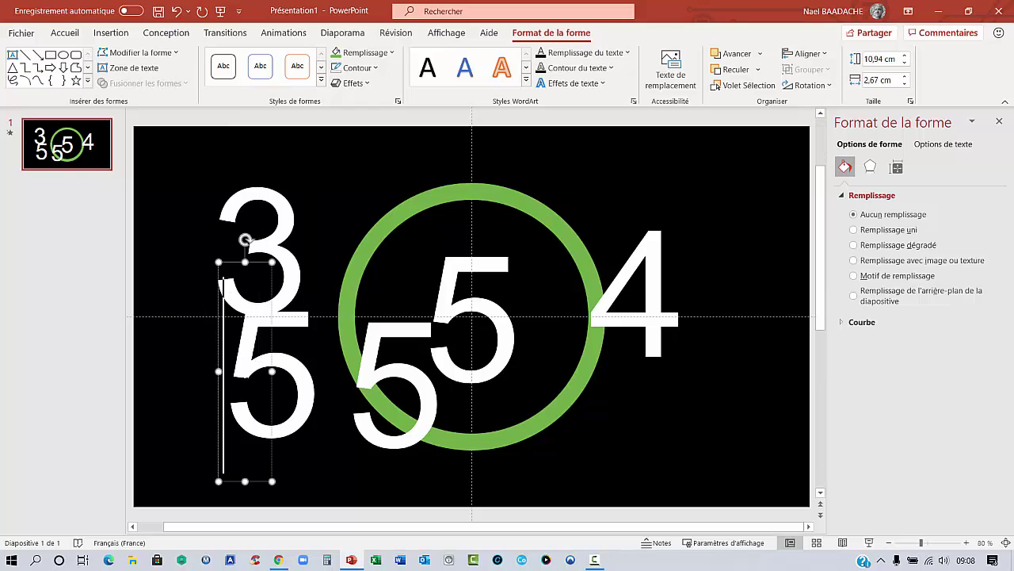
key("Delete")
type("2")
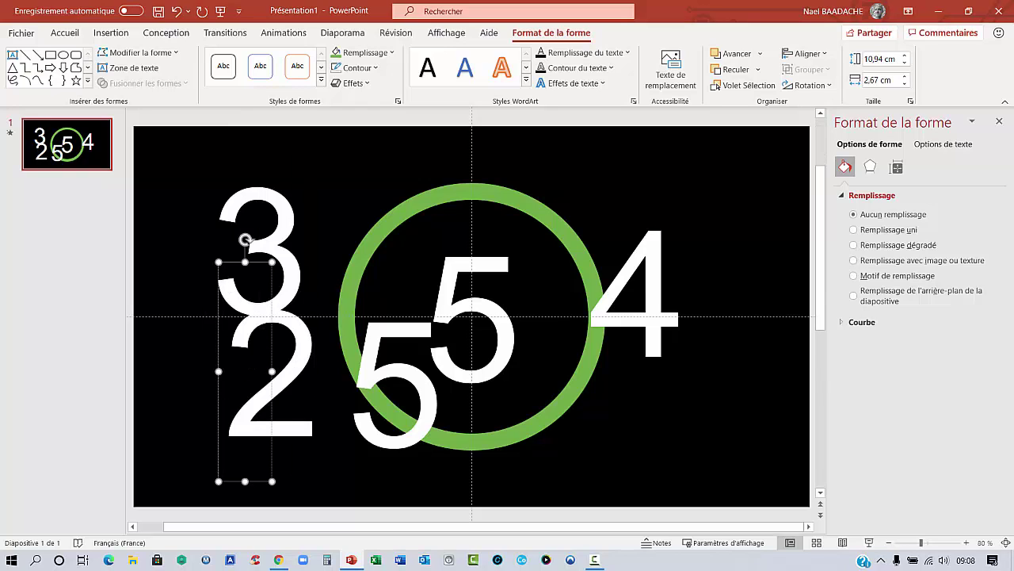
left_click(366, 391)
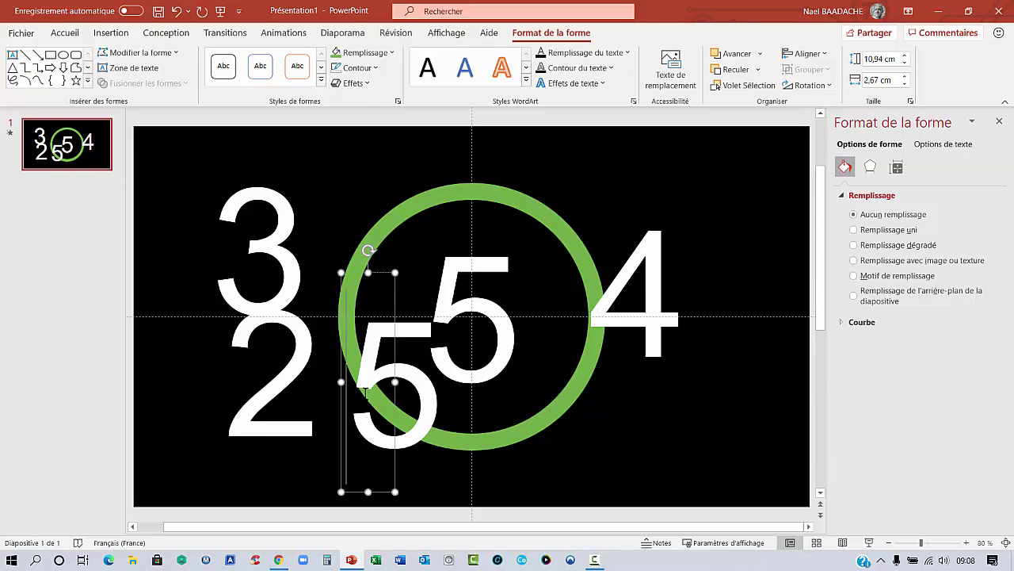
key("Delete")
type("1")
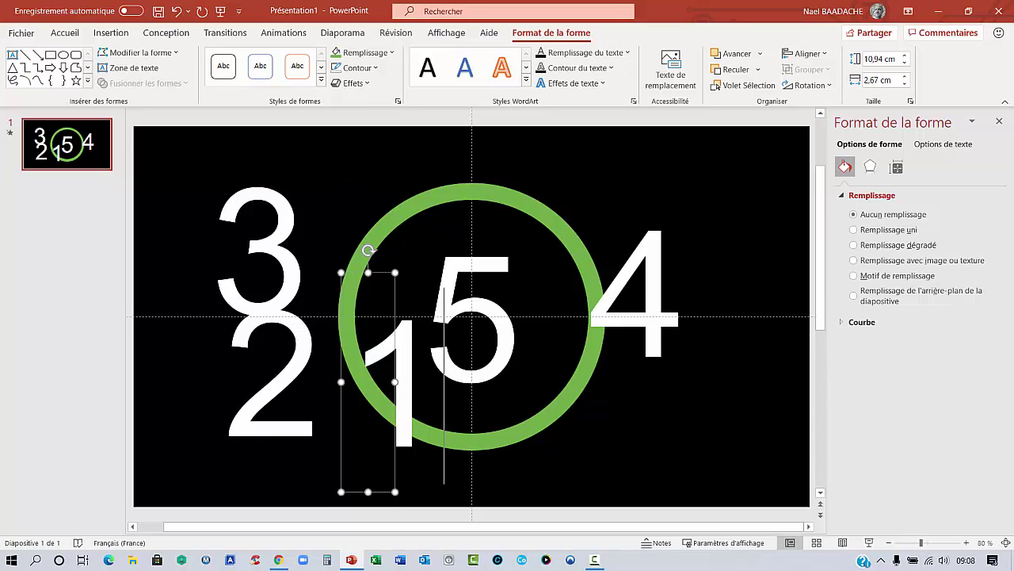
left_click(446, 317)
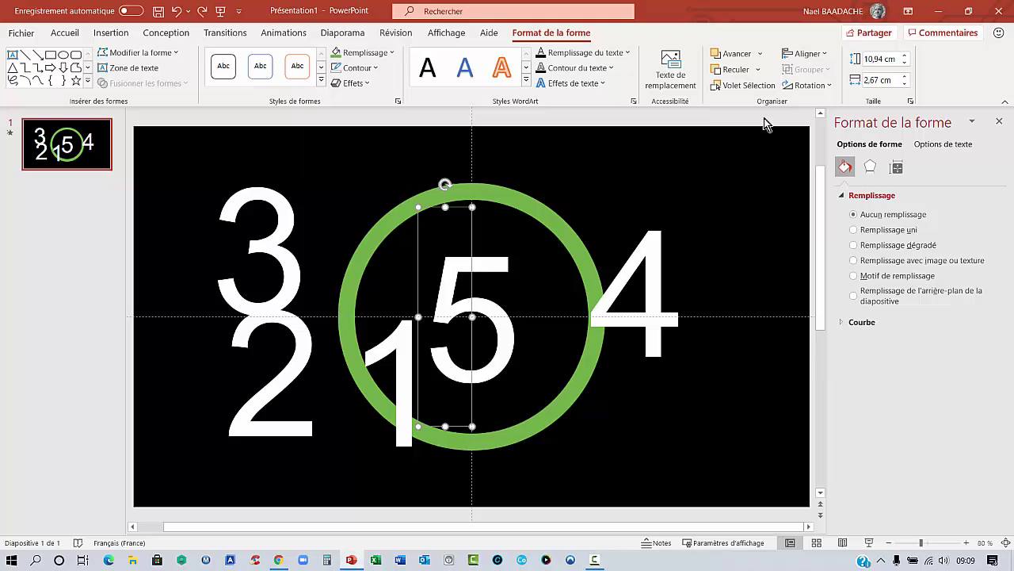
Centre the 5's text in its box and align the 5 to the slide's centre and middle.
left_click(65, 32)
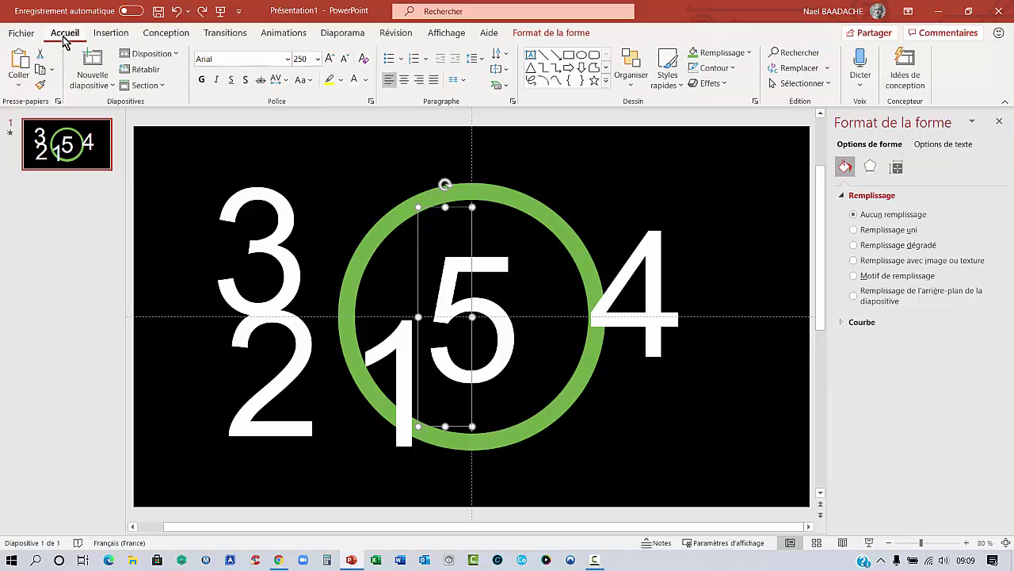
left_click(404, 79)
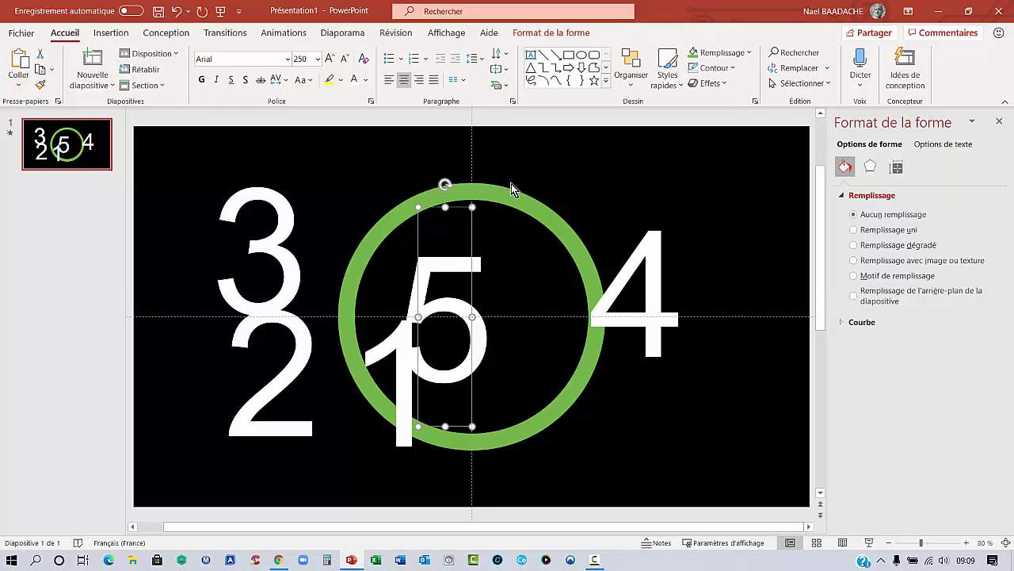
left_click(554, 34)
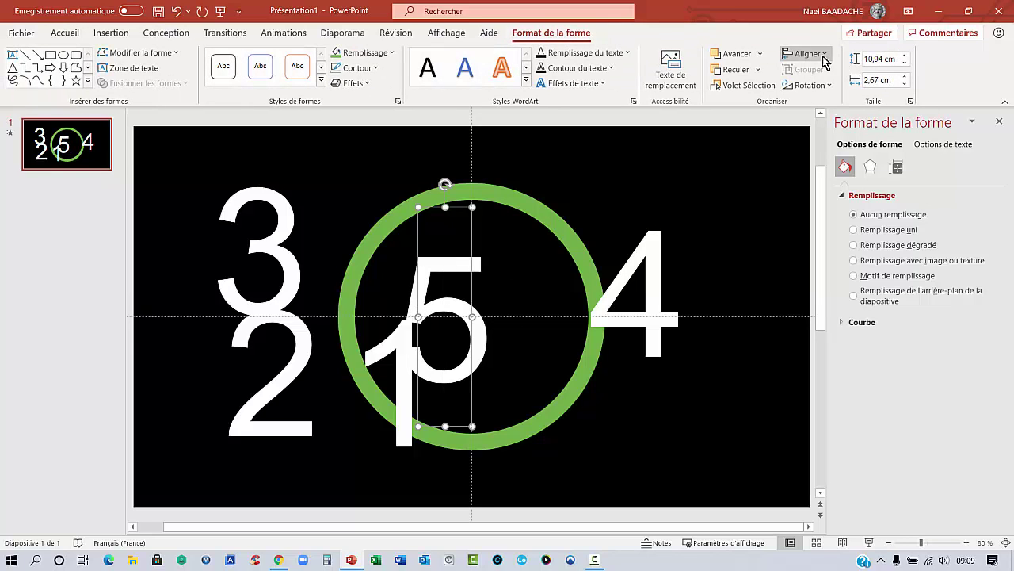
left_click(807, 53)
left_click(804, 86)
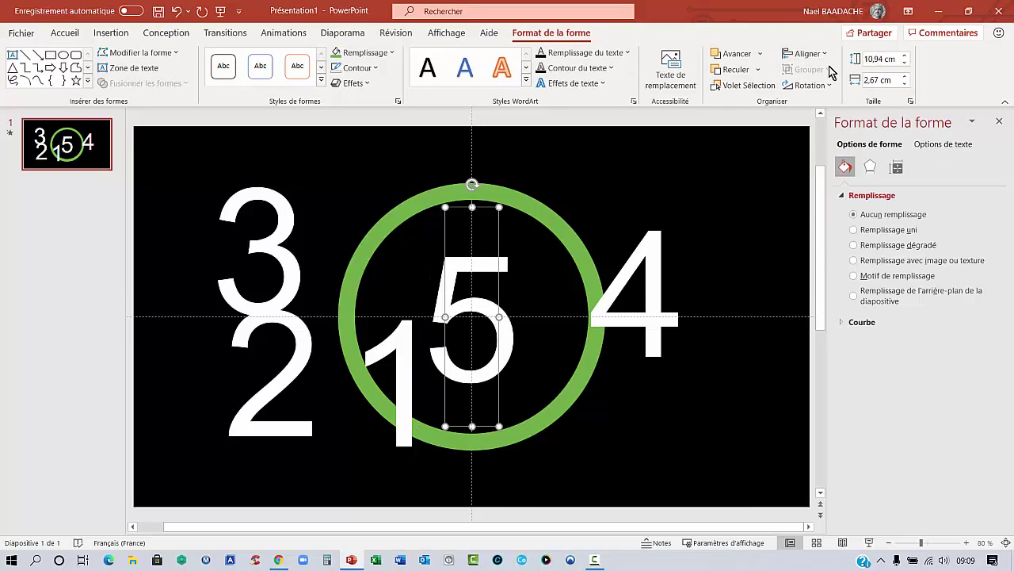
left_click(807, 53)
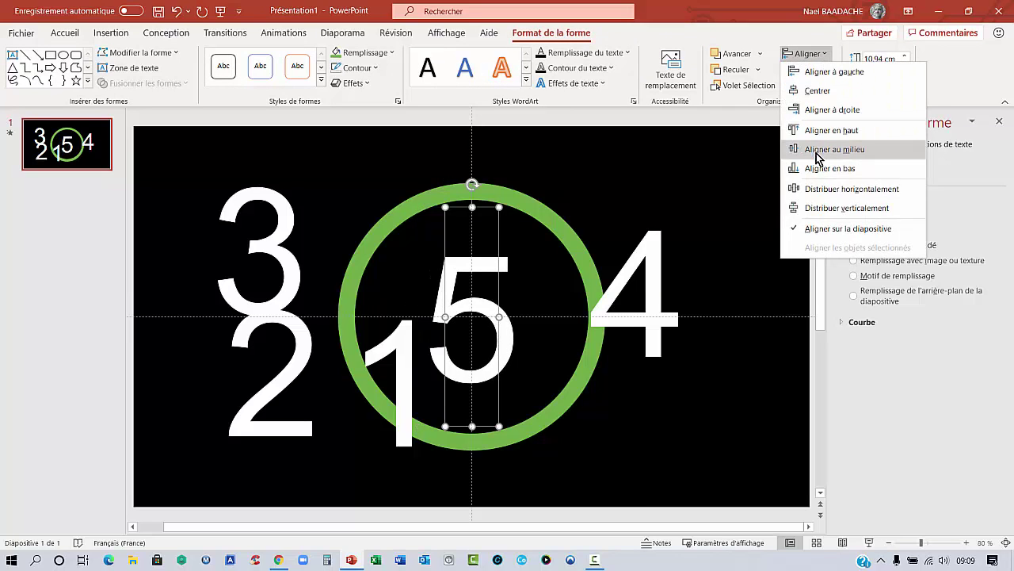
left_click(817, 153)
Centre the 4's text in its box, then undo its slide alignment so it stays right of the ring.
left_click(615, 296)
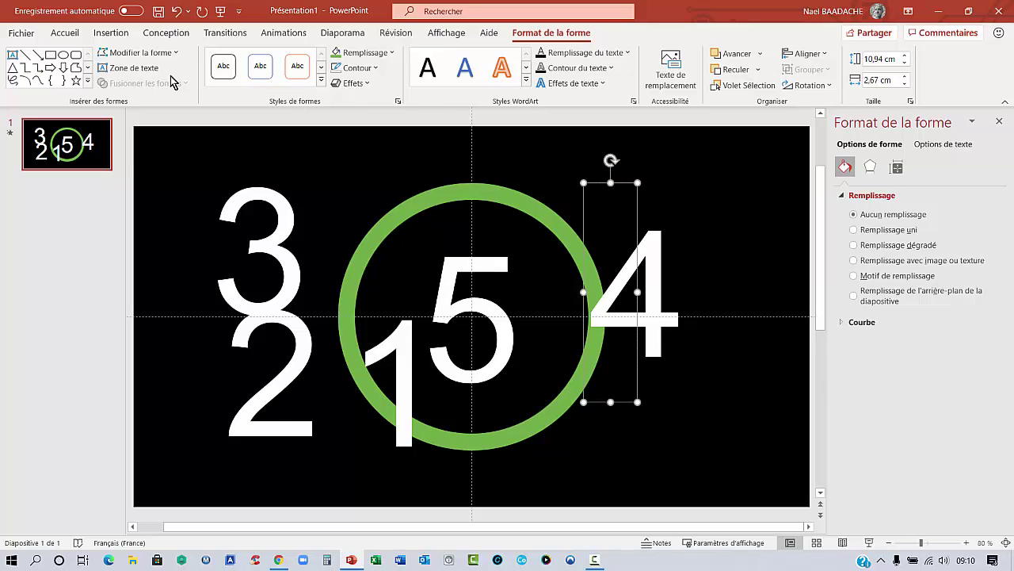
left_click(56, 34)
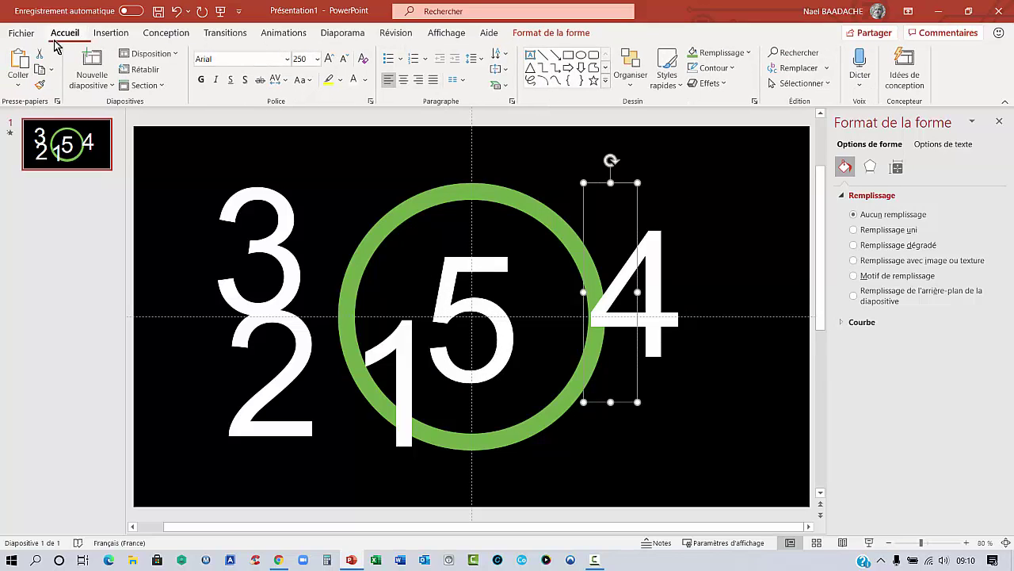
left_click(403, 81)
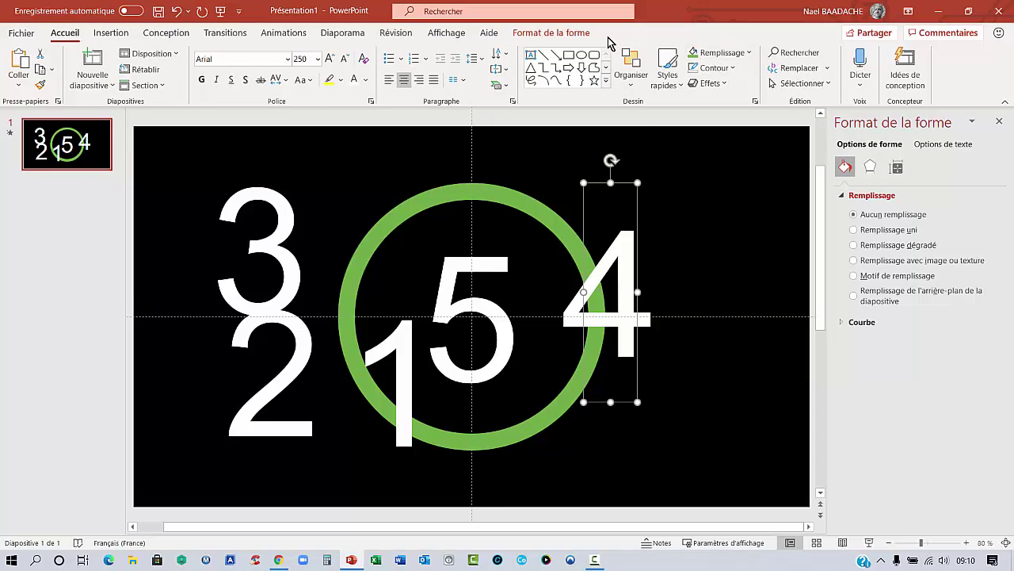
left_click(547, 33)
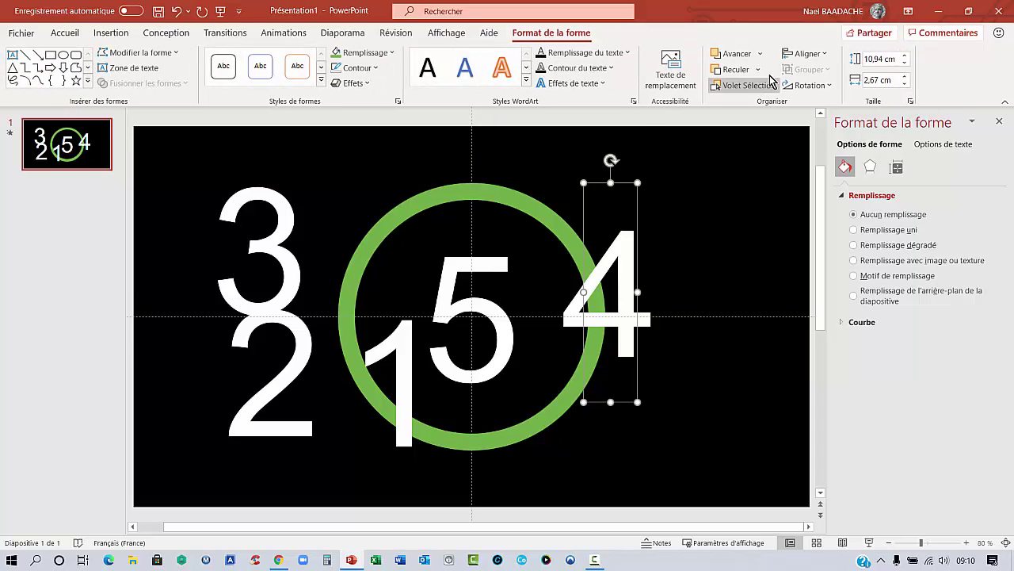
left_click(807, 53)
left_click(817, 90)
left_click(805, 53)
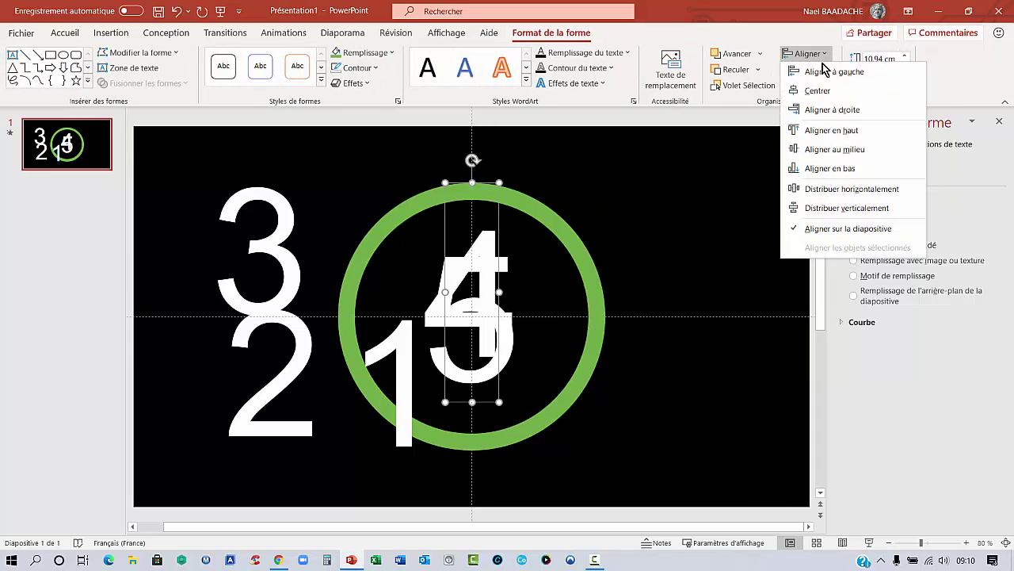
left_click(816, 149)
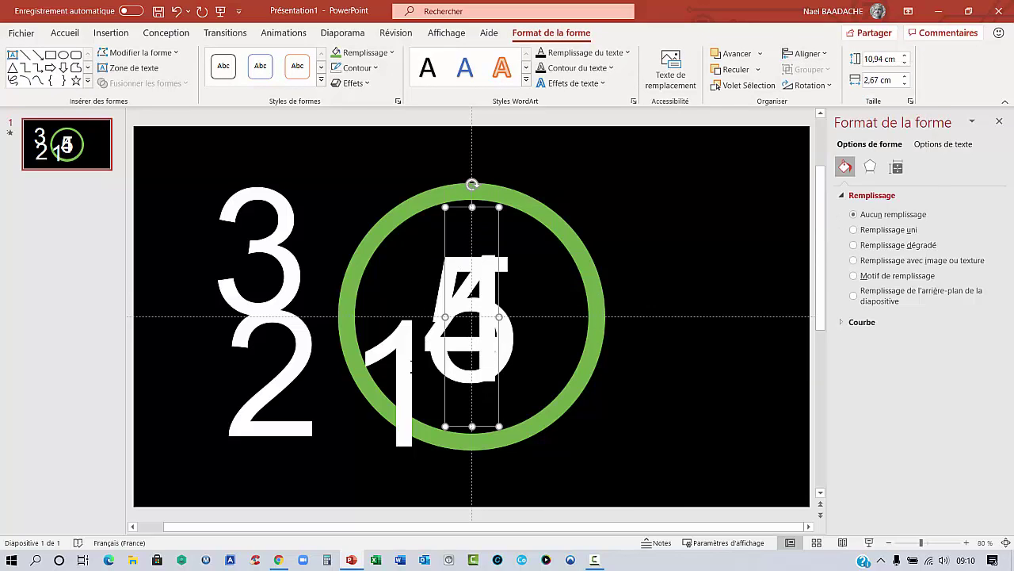
left_click(484, 429)
left_click(176, 11)
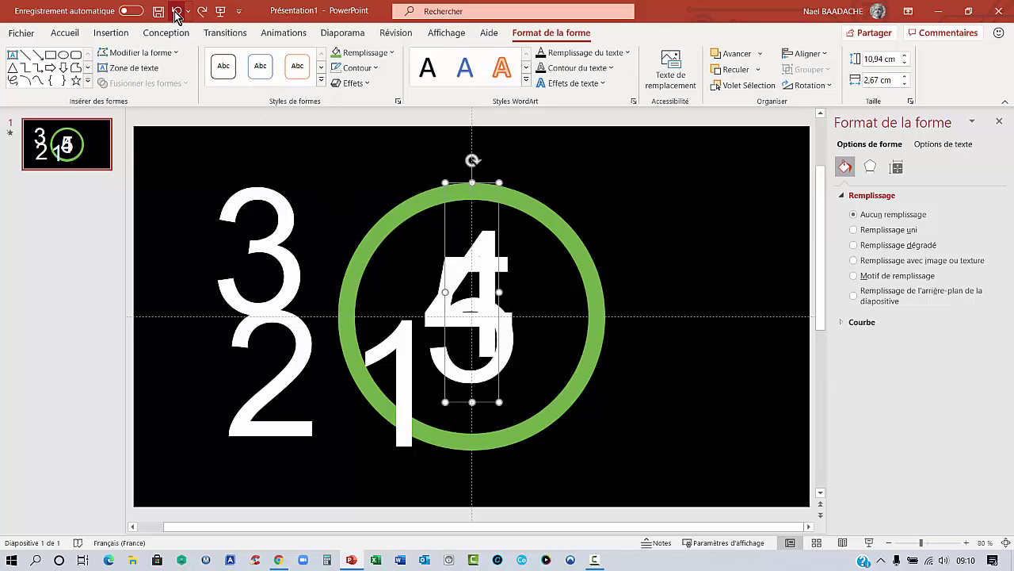
left_click(176, 11)
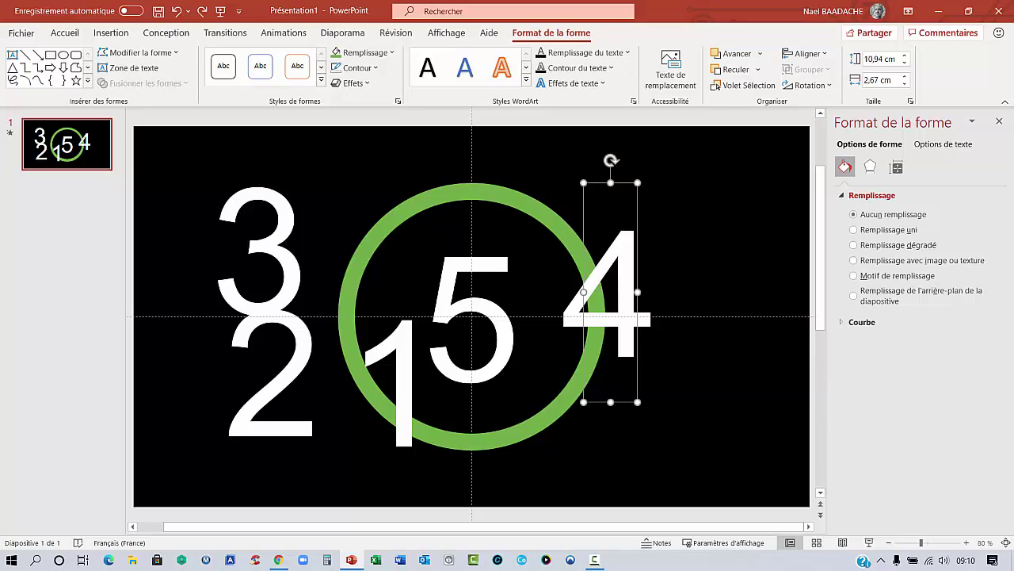
Centre the text of the 3, 2 and 1 boxes, then select the 5's box.
left_click(250, 248)
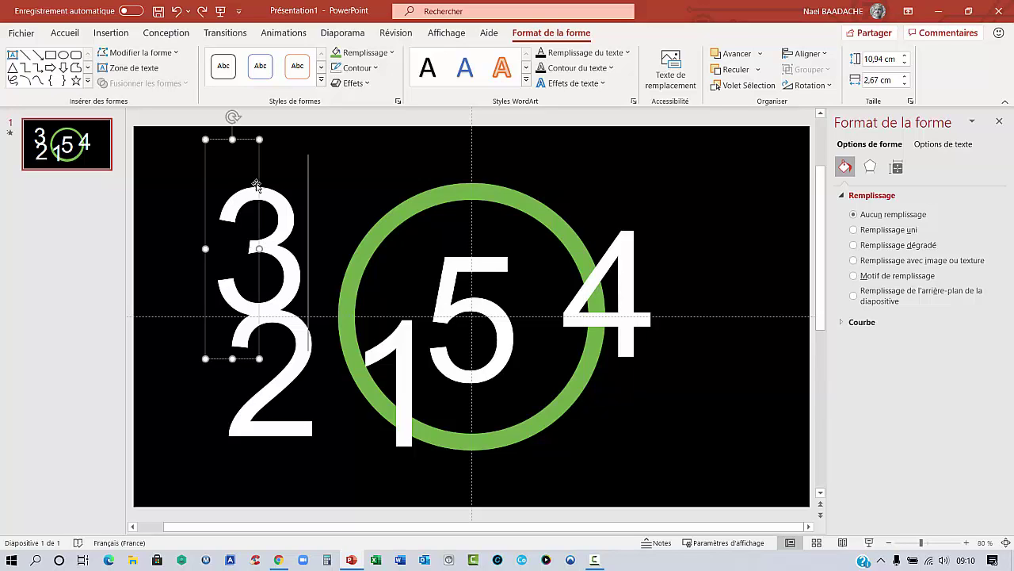
left_click(67, 33)
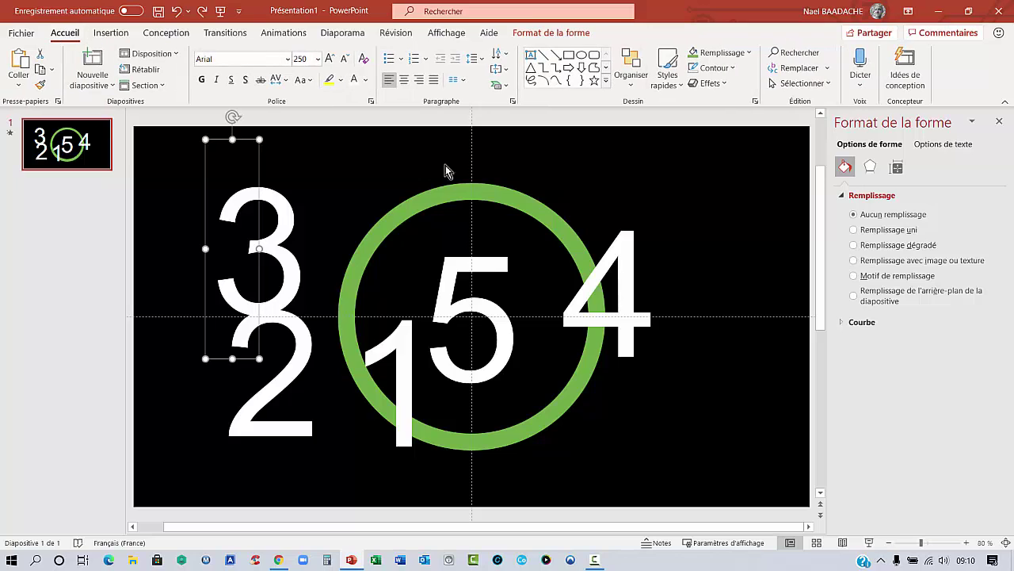
left_click(403, 80)
left_click(301, 328)
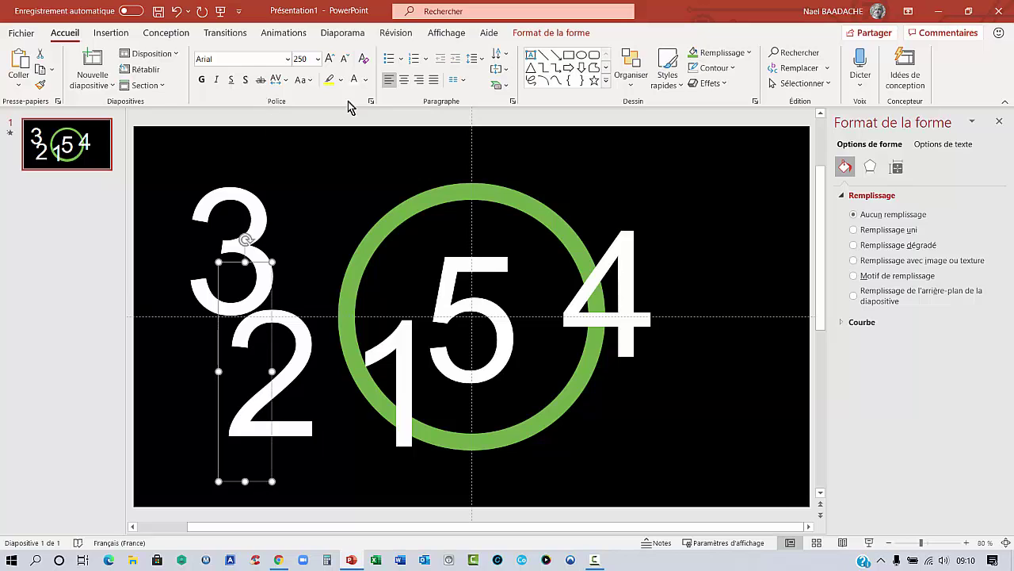
left_click(404, 81)
left_click(409, 378)
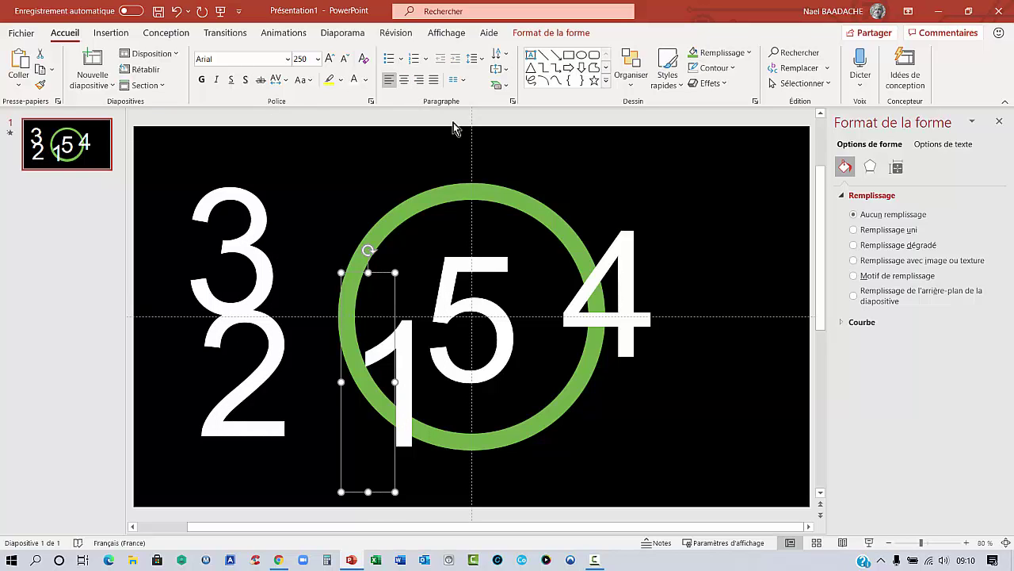
left_click(404, 81)
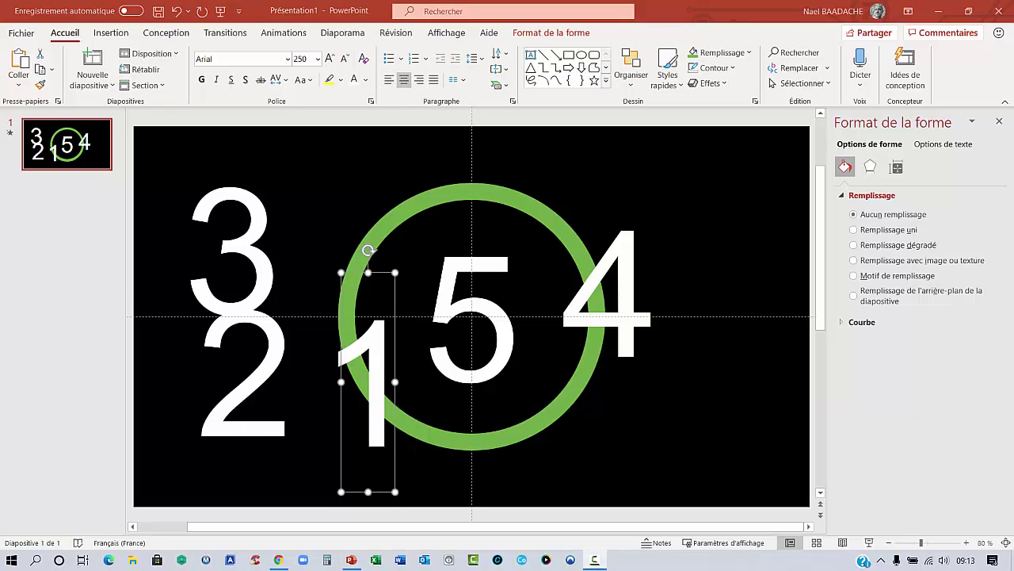
left_click(453, 279)
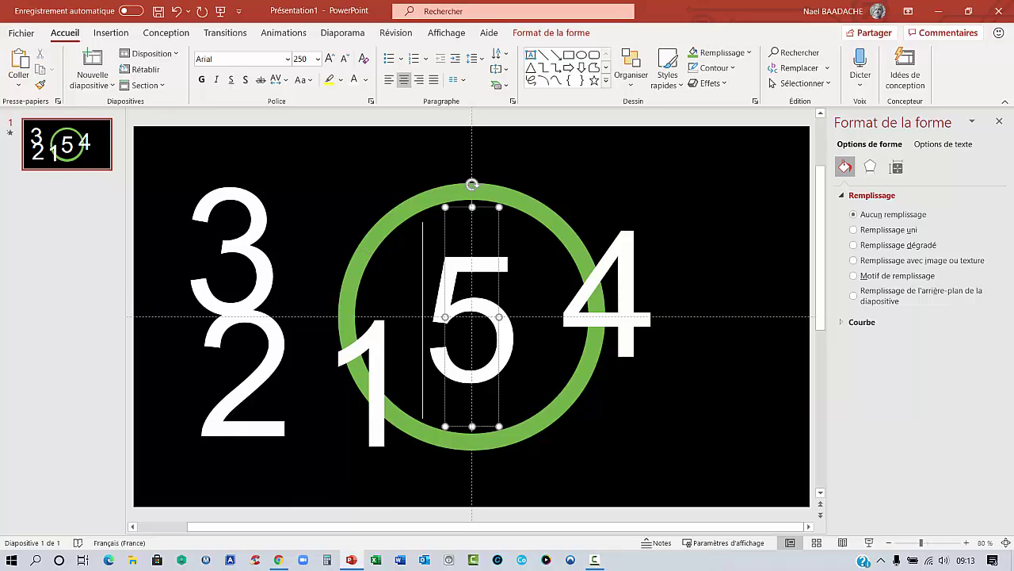
left_click(491, 208)
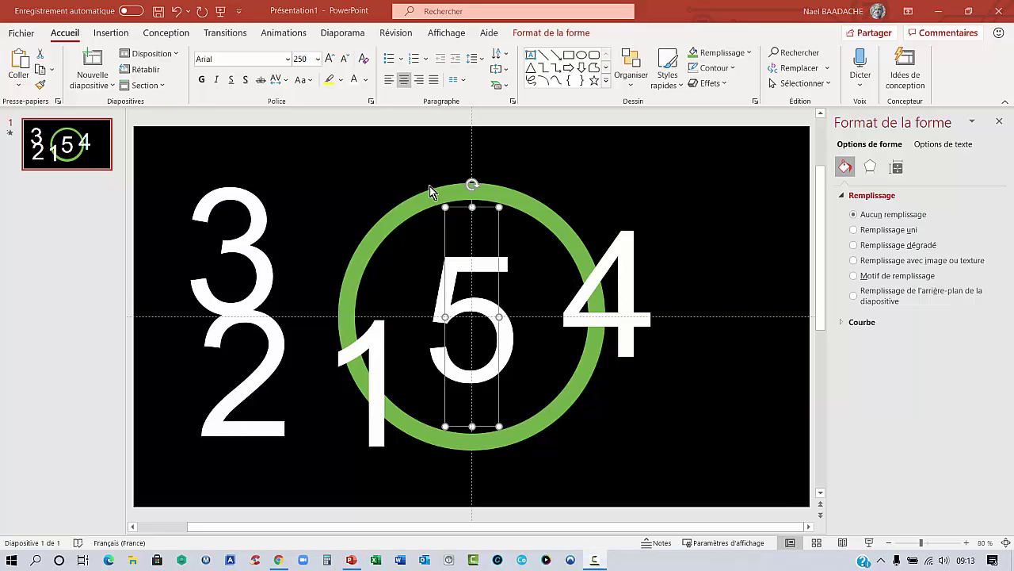
Give the 5 a Disparaître exit effect, Avec la précédente, with a 01,00 delay.
left_click(284, 33)
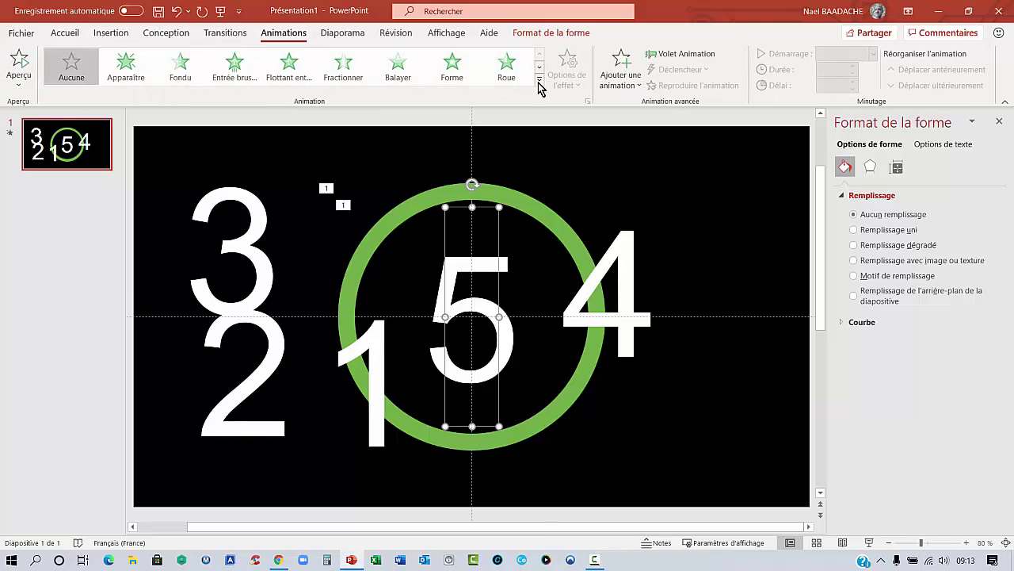
left_click(539, 84)
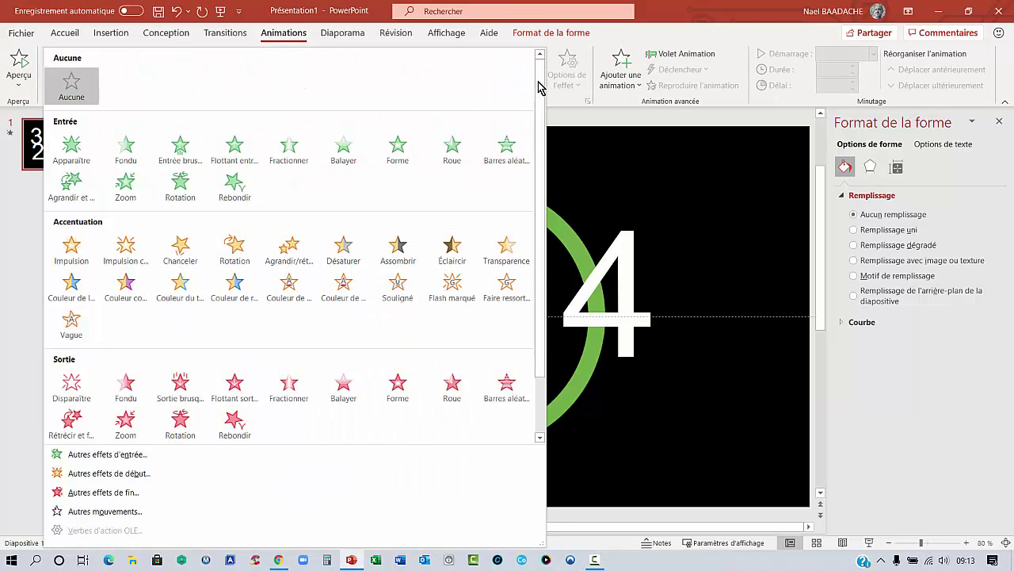
left_click(72, 389)
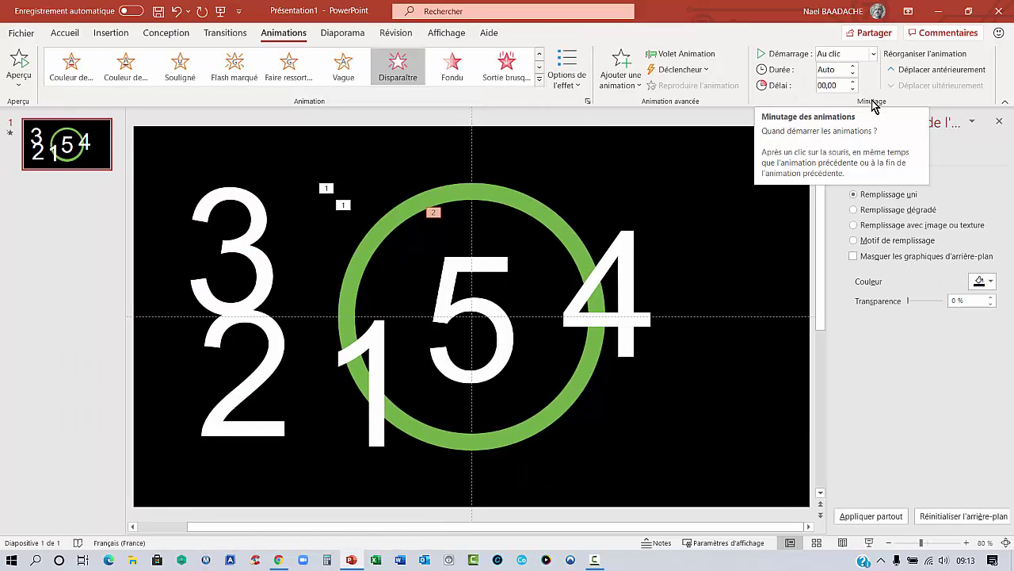
left_click(875, 54)
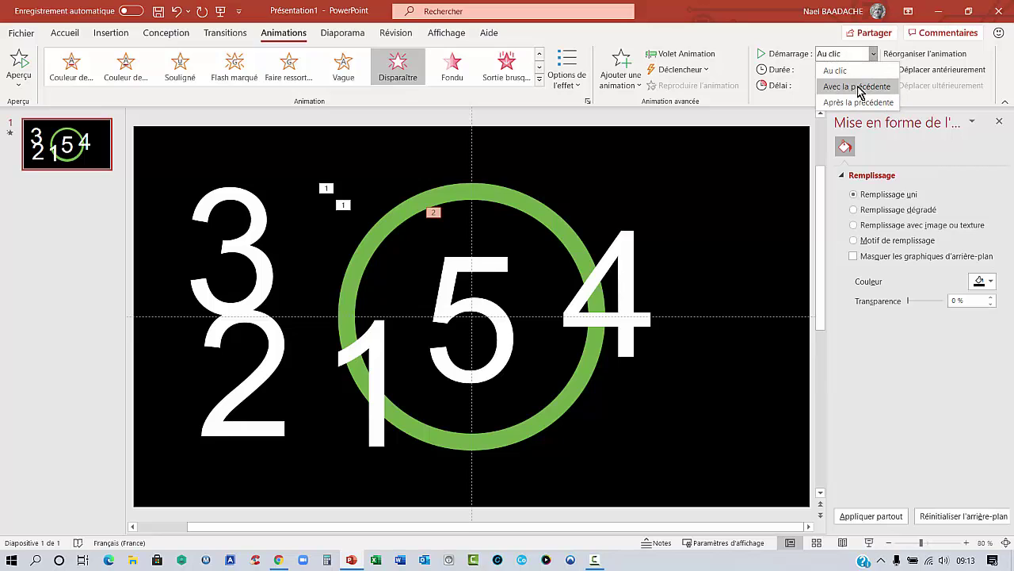
left_click(859, 87)
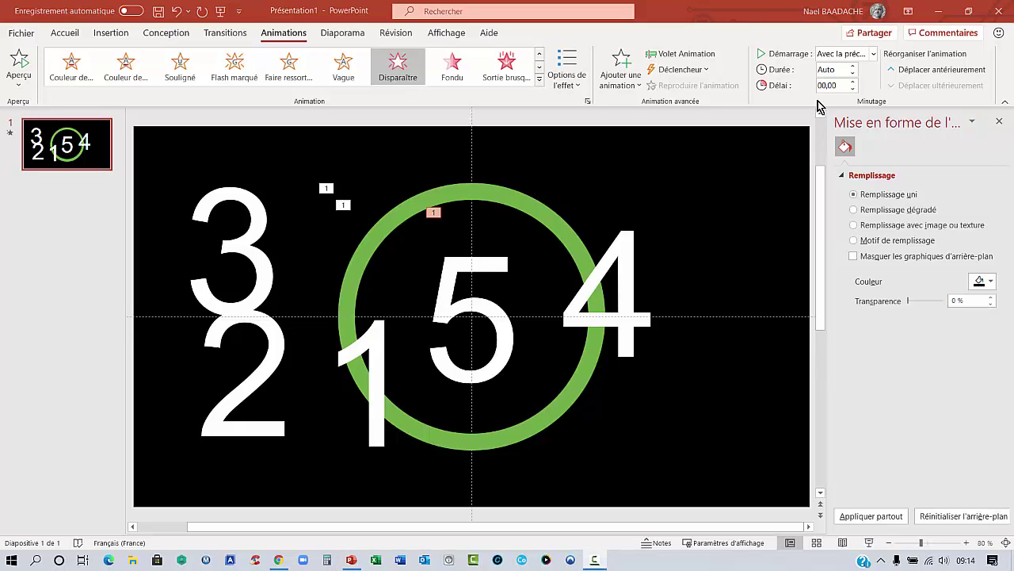
left_click(853, 82)
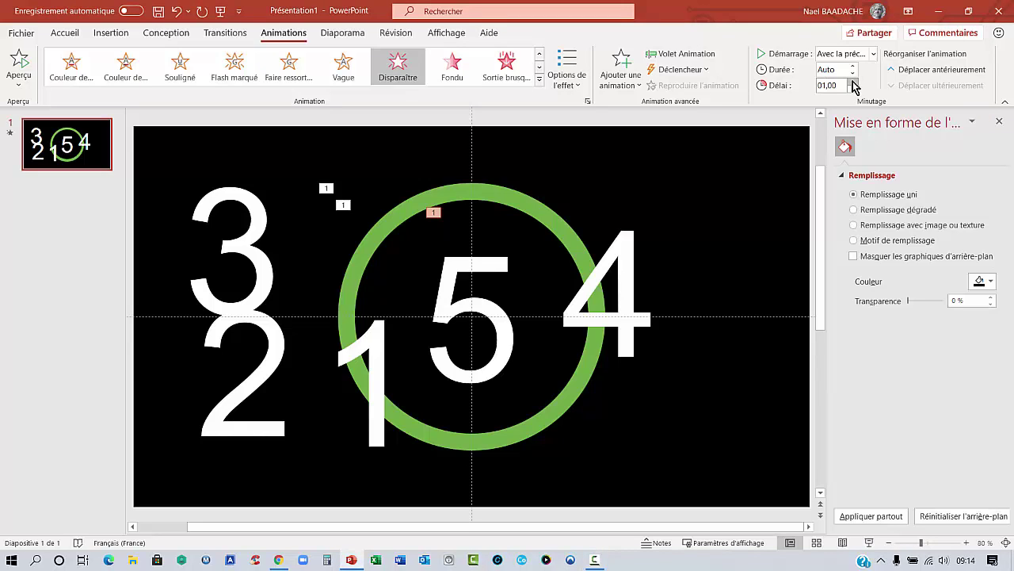
key("Return")
left_click(484, 266)
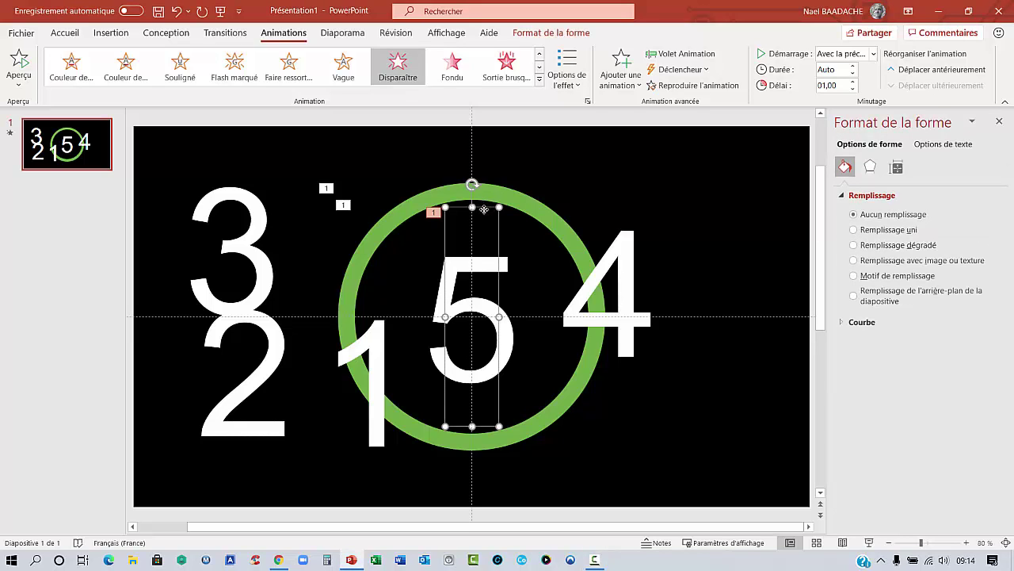
Add an Apparaître entrance to the 5, starting Avec la précédente.
left_click(640, 89)
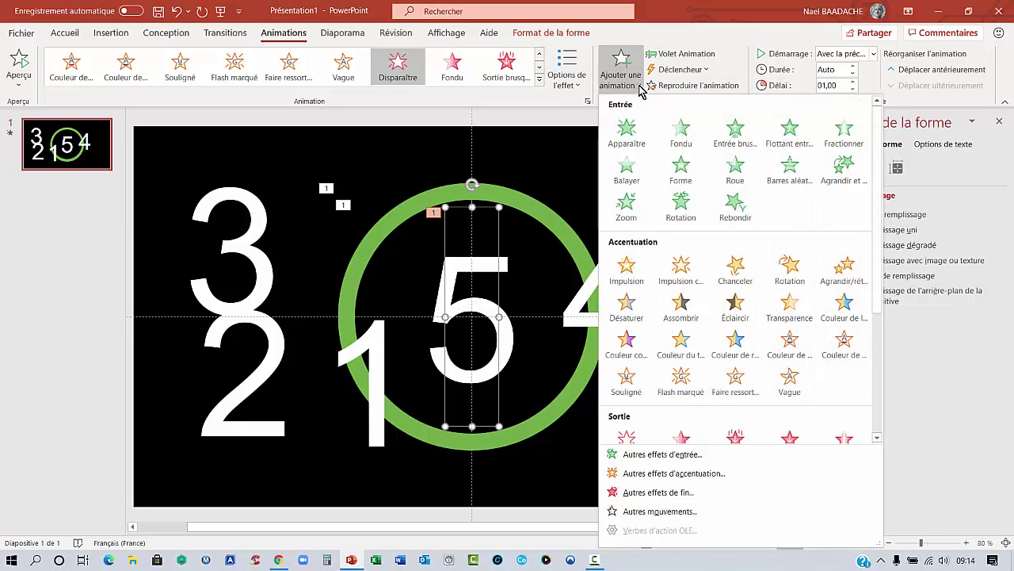
left_click(626, 139)
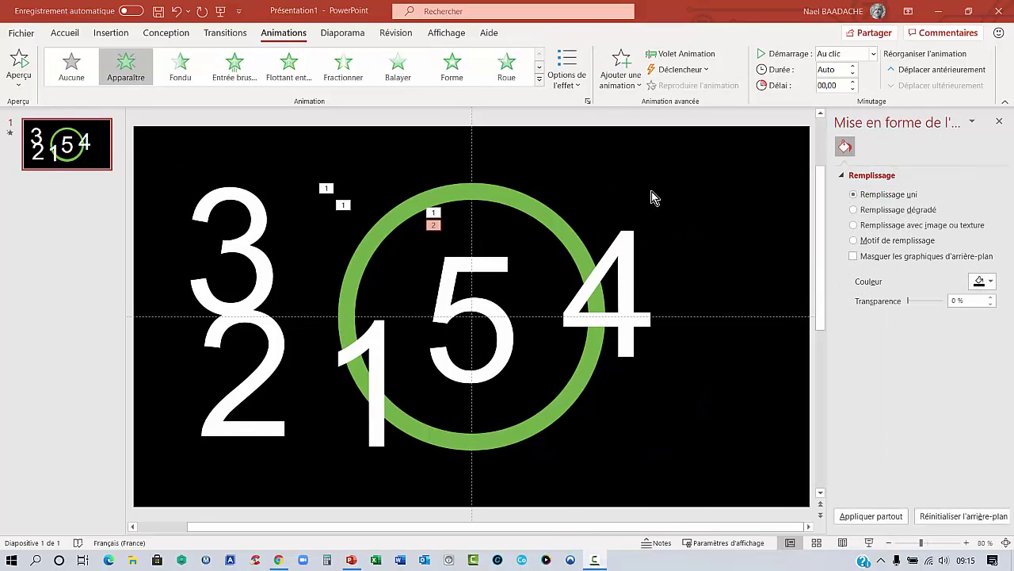
left_click(668, 54)
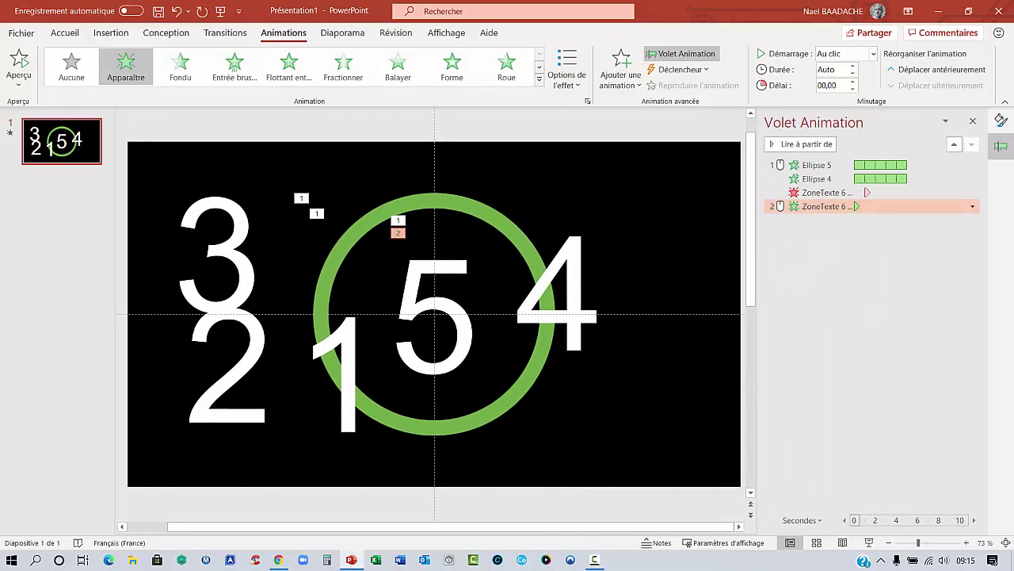
left_click(874, 54)
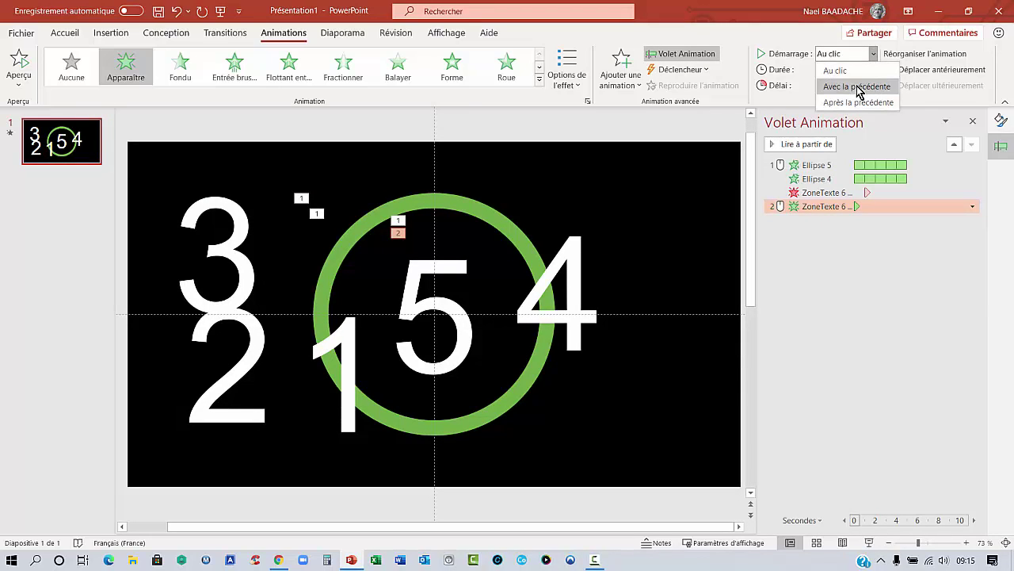
left_click(858, 85)
type("01")
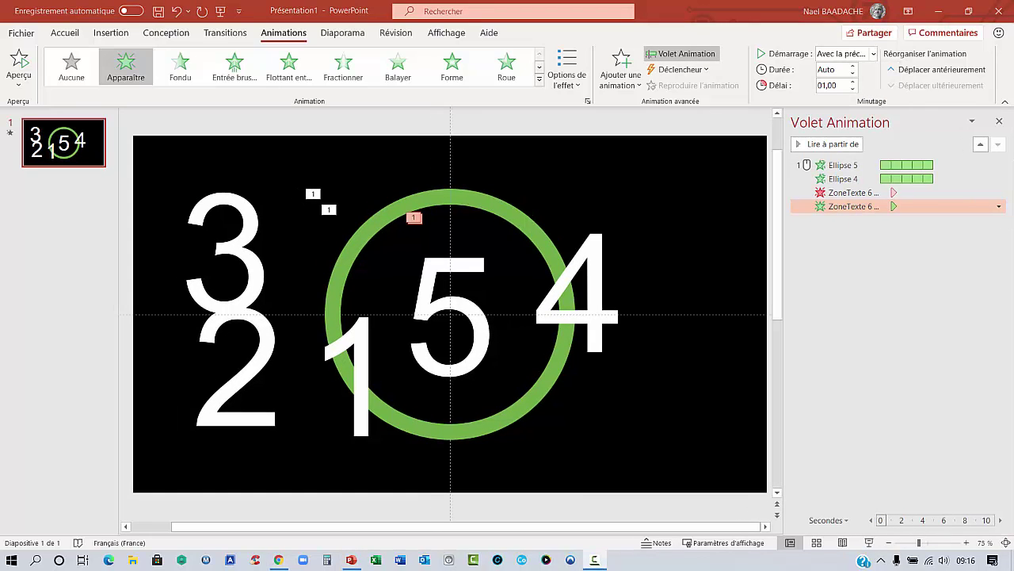
left_click(853, 89)
left_click(854, 89)
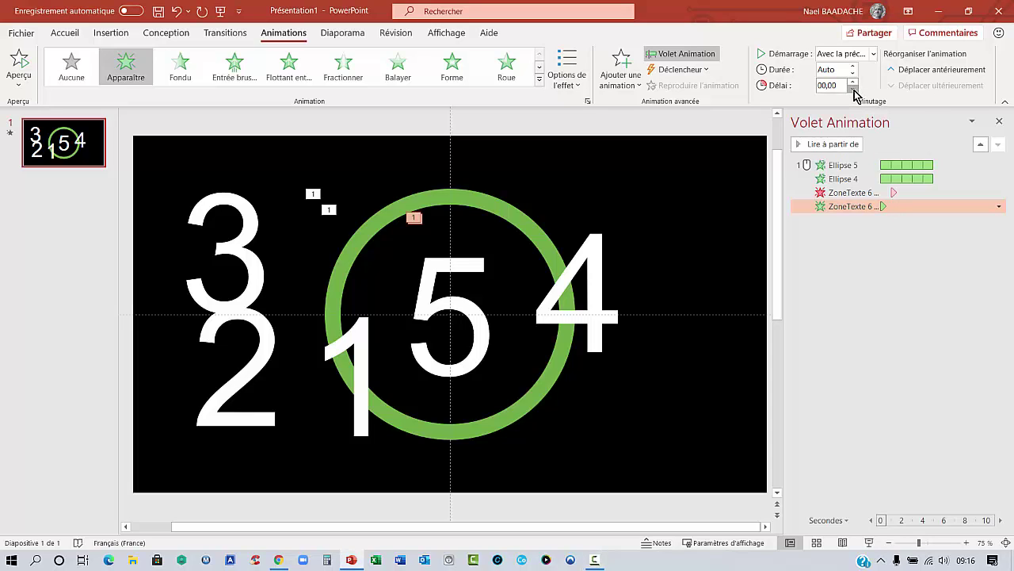
left_click(841, 86)
Move the 5's Apparaître entry above its Disparaître in the Animation pane.
left_click(594, 238)
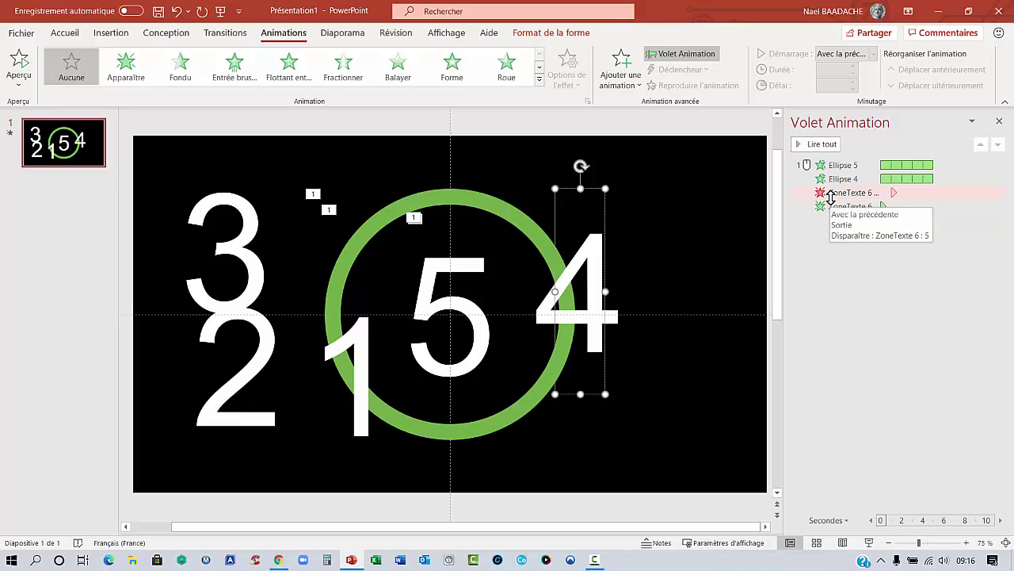
left_click(834, 208)
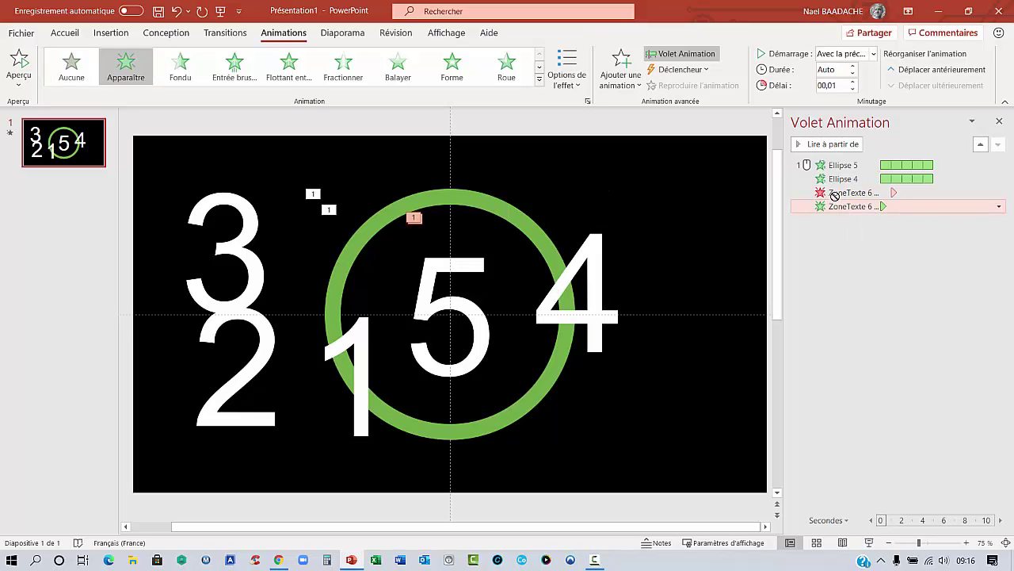
left_click_drag(835, 195, 838, 193)
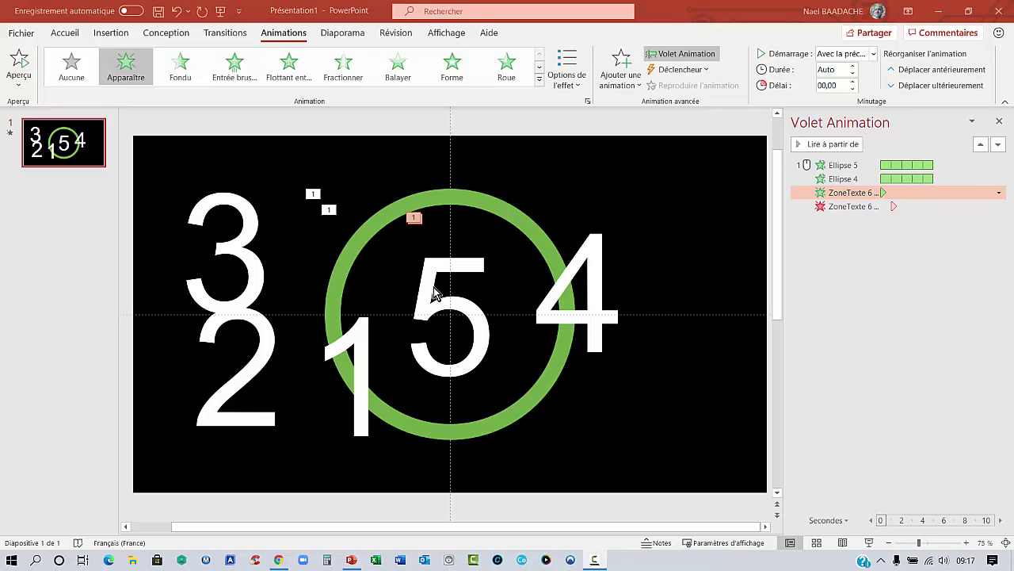
left_click(869, 544)
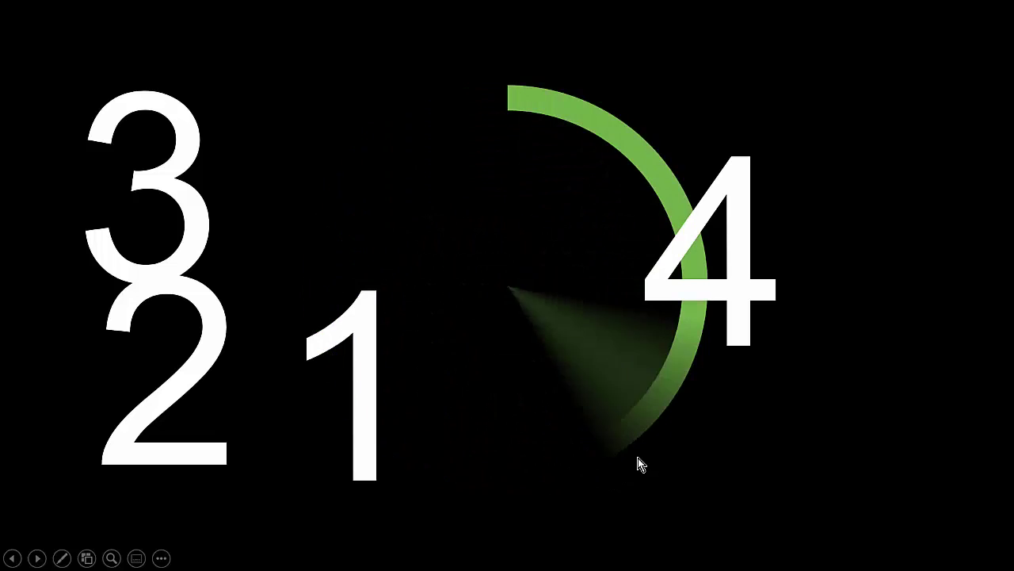
key("Escape")
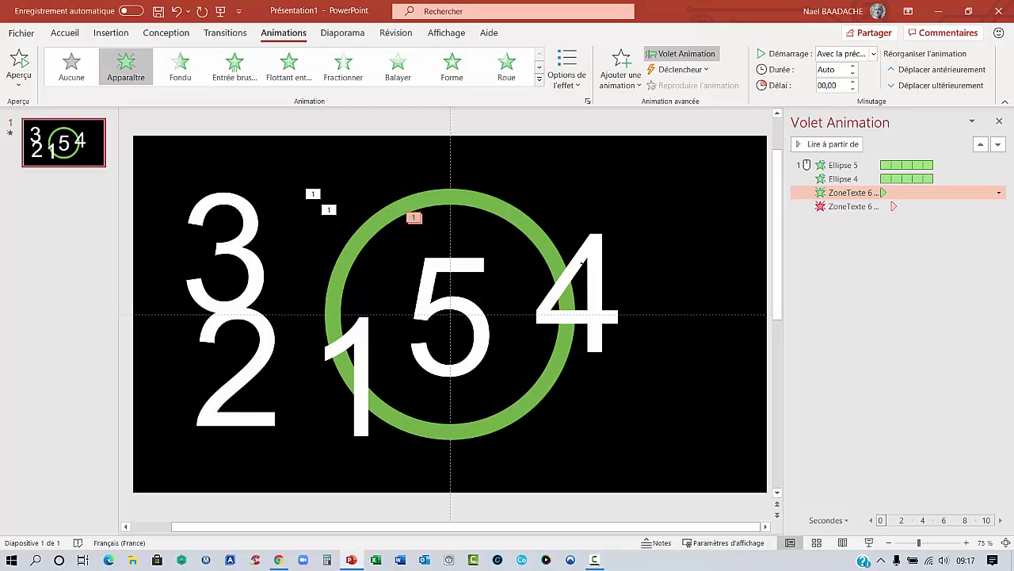
Give the 4 an Apparaître entrance effect starting Avec la précédente.
left_click(583, 264)
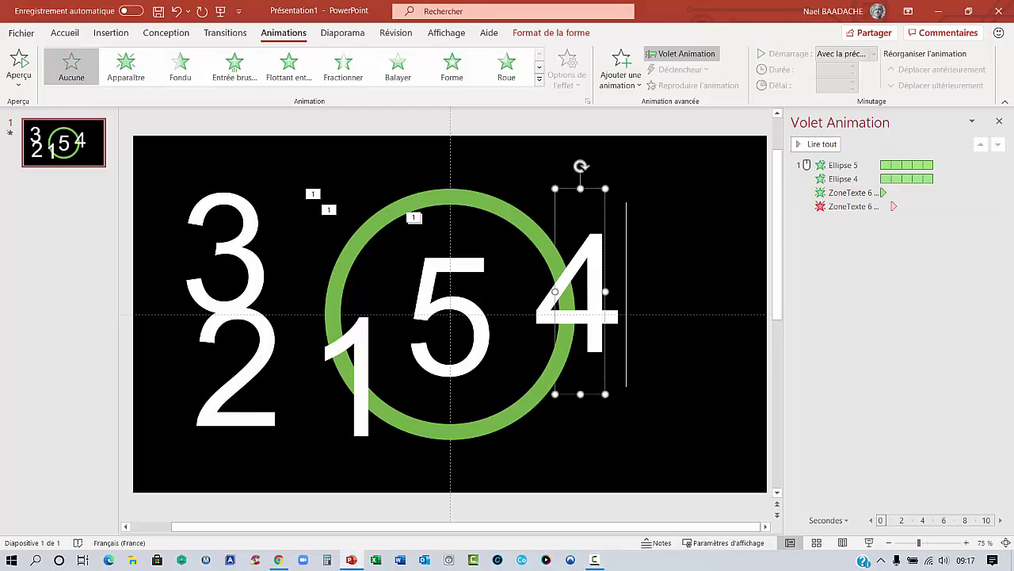
left_click(539, 79)
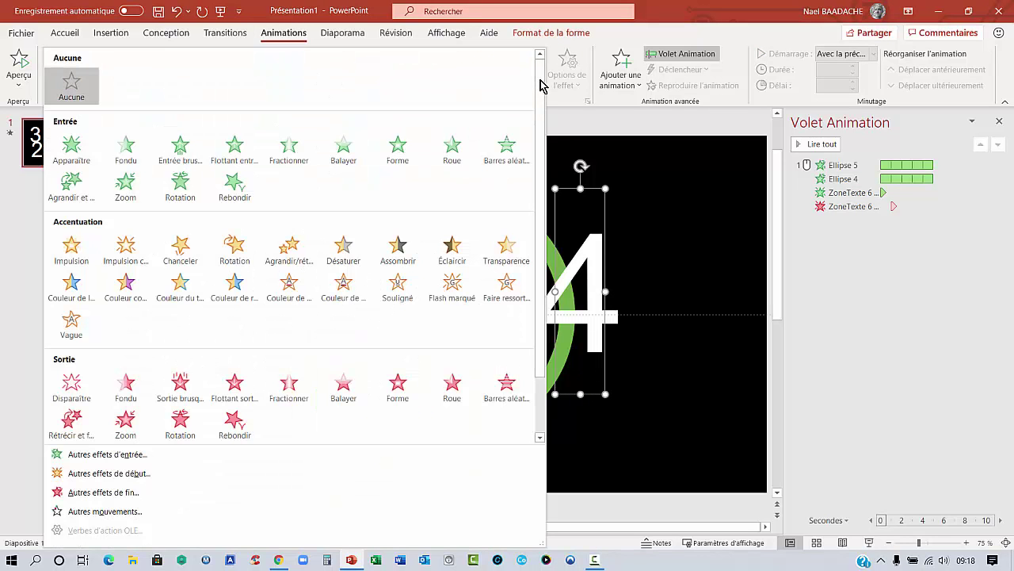
left_click(71, 150)
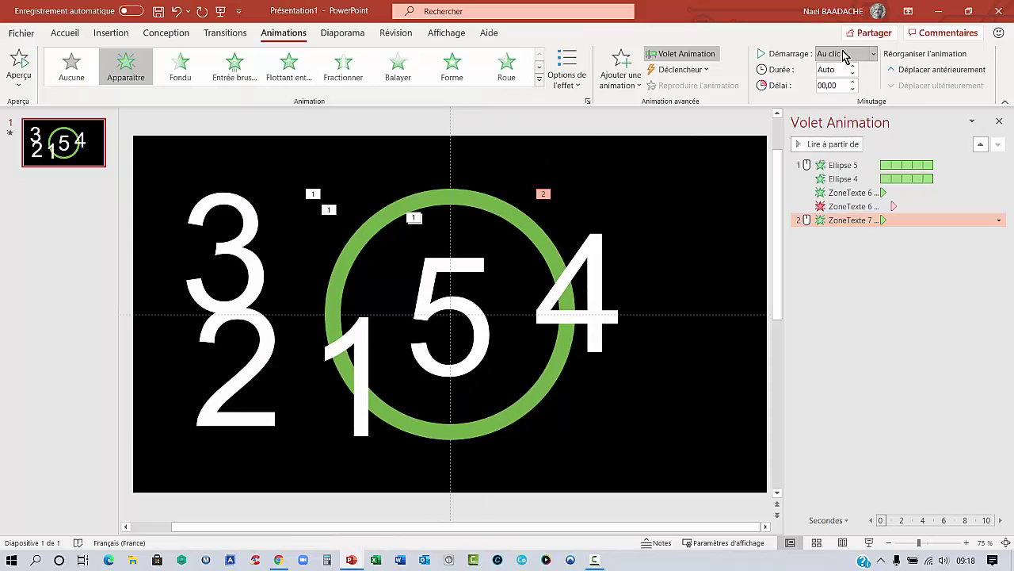
left_click(874, 54)
left_click(868, 85)
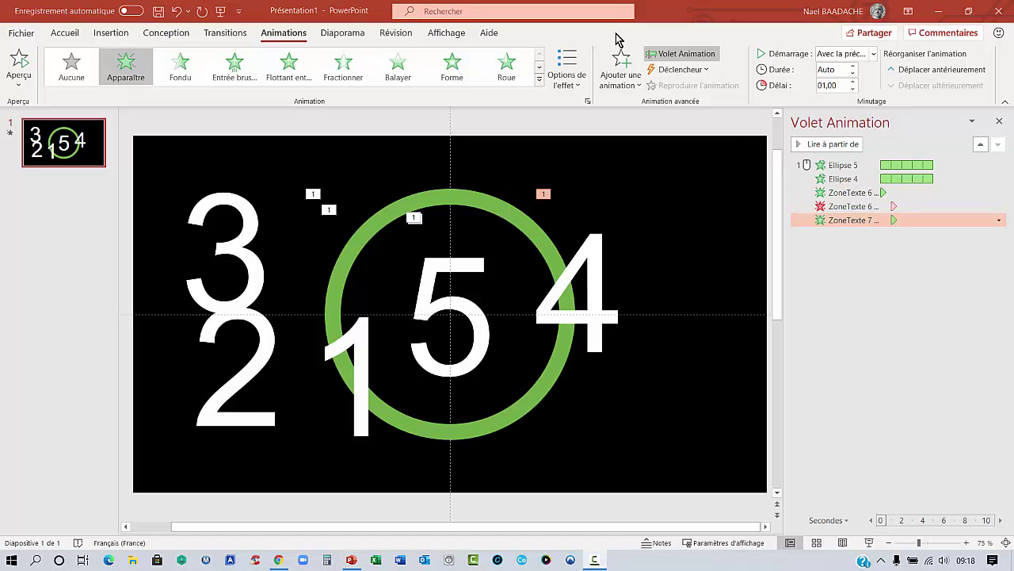
Add a Disparaître exit to the 4, Avec la précédente, with a 02,00 delay.
left_click(634, 89)
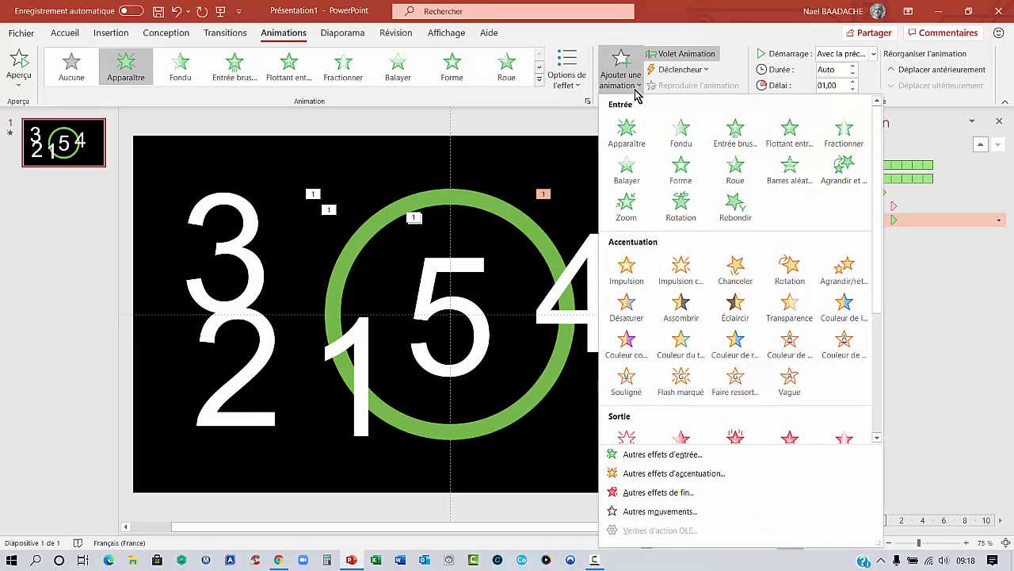
left_click_drag(878, 215, 880, 279)
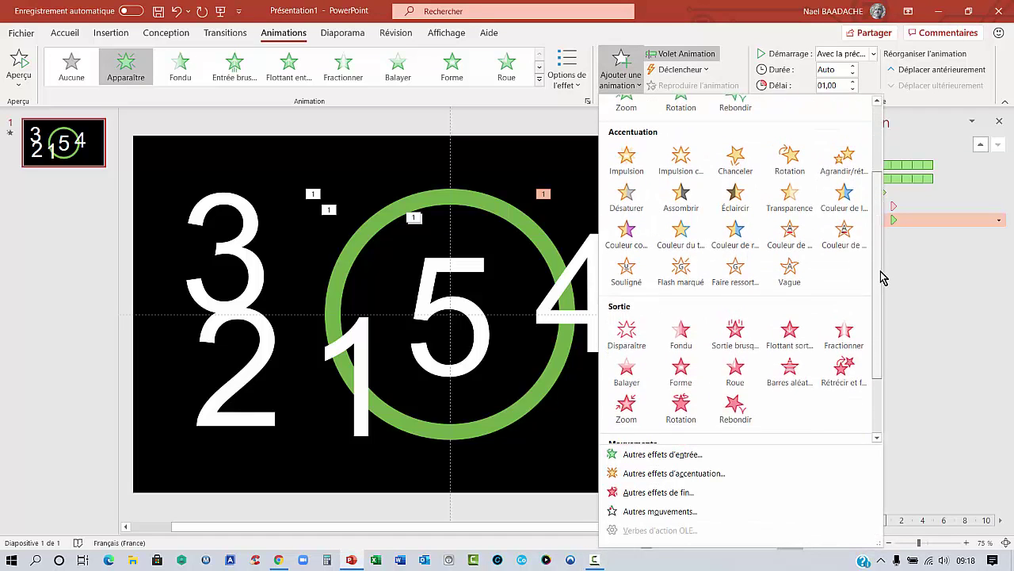
left_click(627, 321)
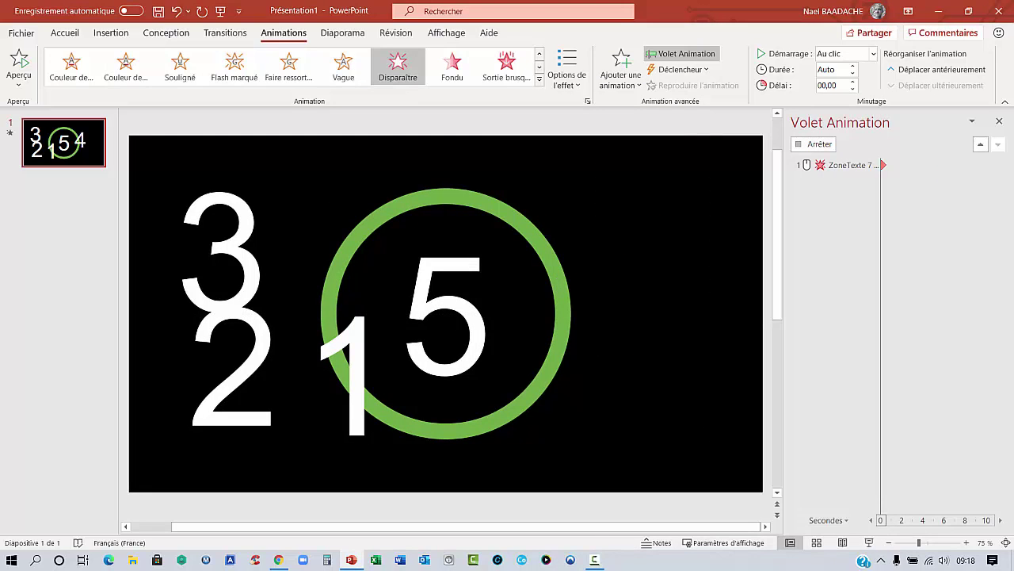
left_click(874, 54)
left_click(857, 84)
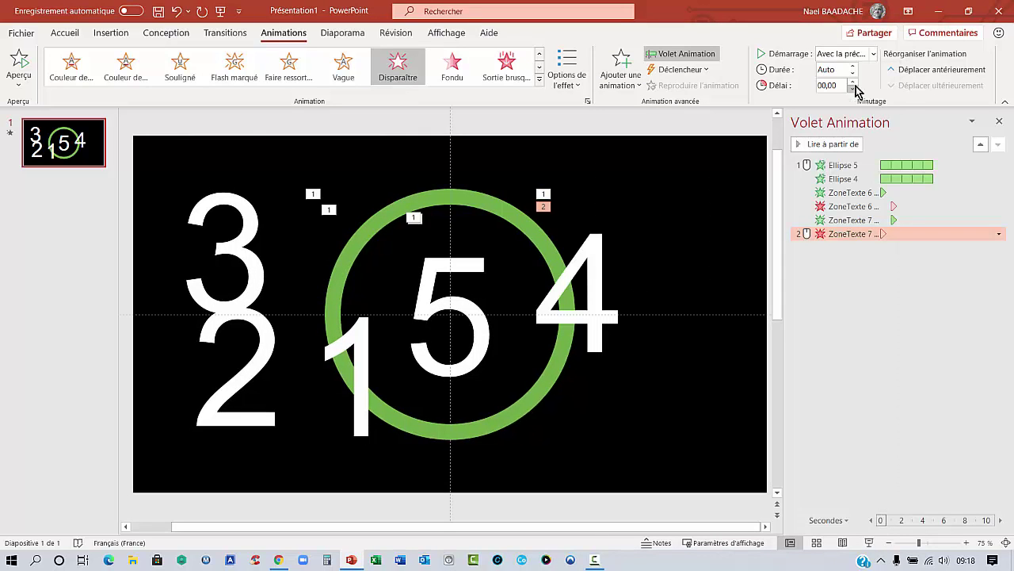
left_click(854, 82)
left_click(853, 81)
left_click(854, 82)
left_click(854, 82)
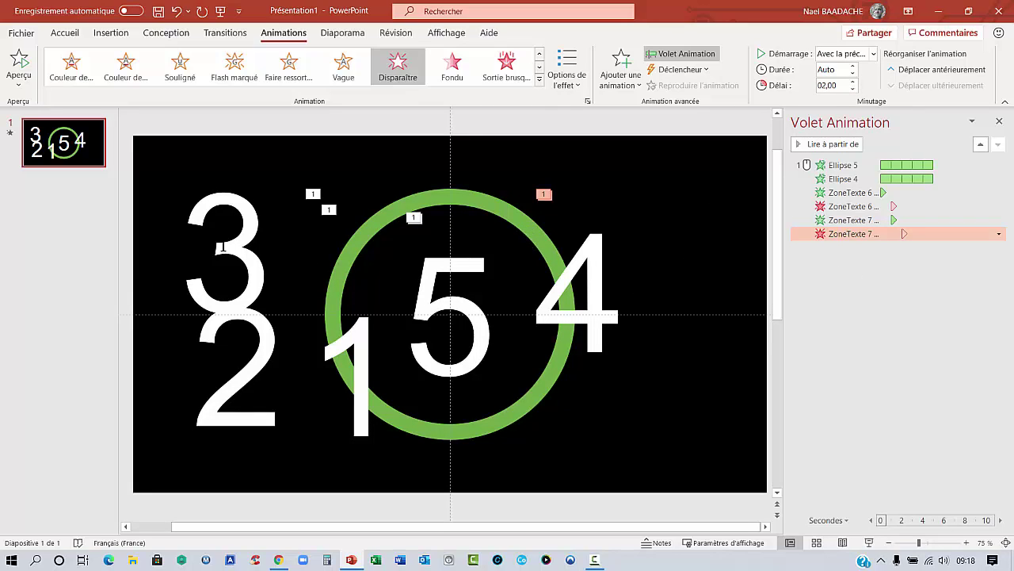
left_click(226, 238)
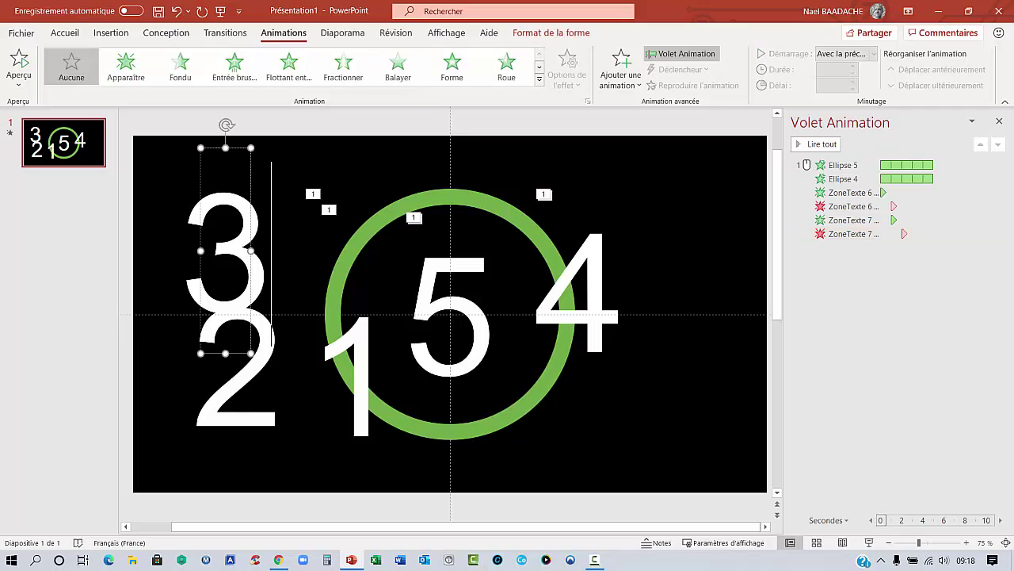
Give the 3 an Apparaître entrance effect starting Avec la précédente.
left_click(539, 78)
left_click(88, 162)
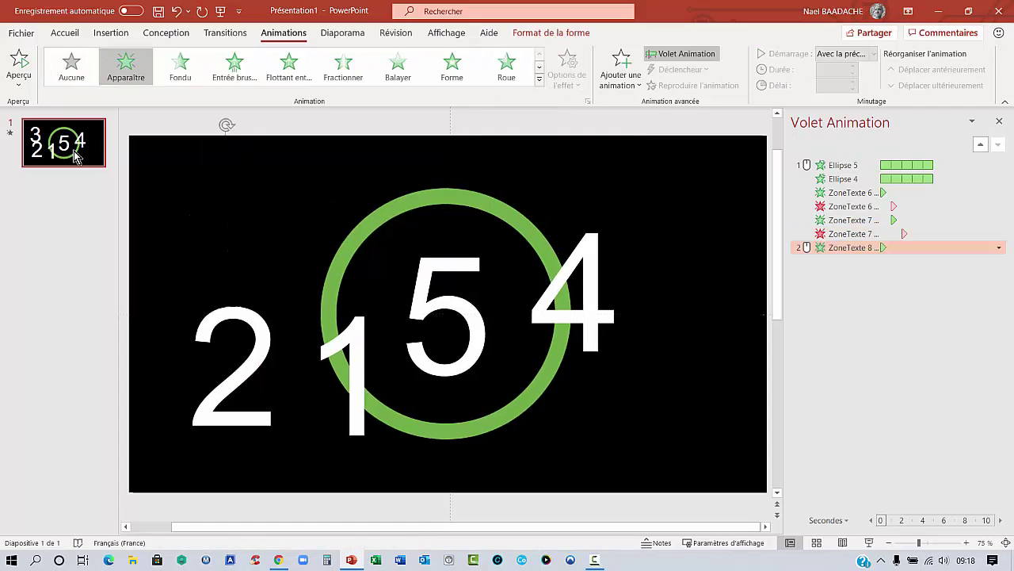
left_click(874, 54)
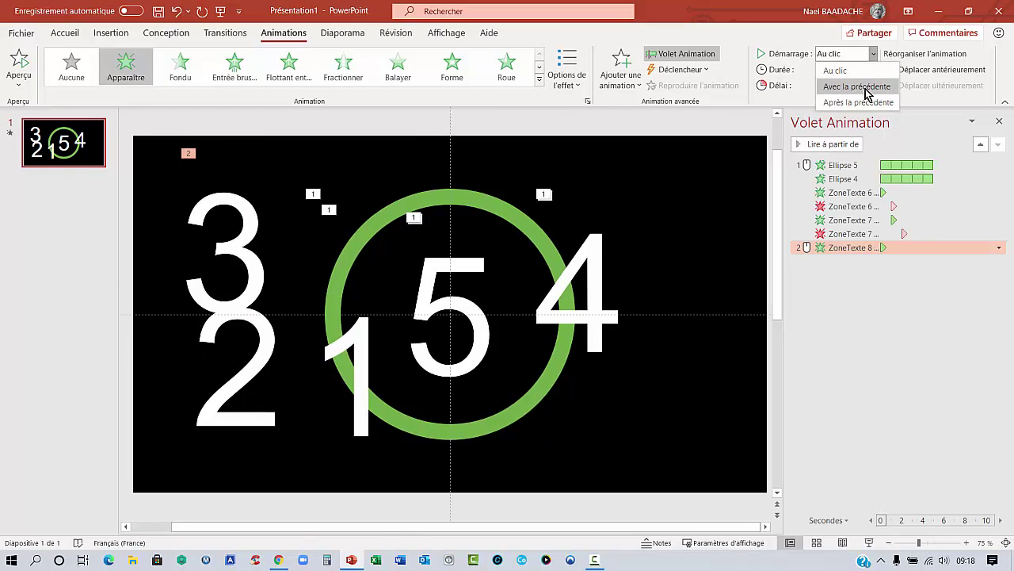
left_click(856, 85)
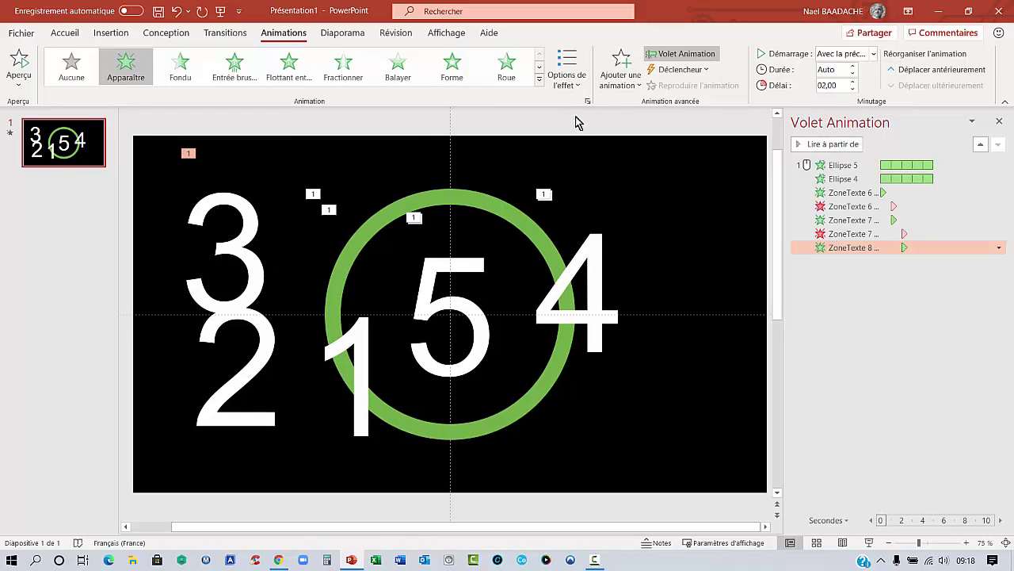
Add a Disparaître exit to the 3, Avec la précédente, with a 03,00 delay.
left_click(633, 92)
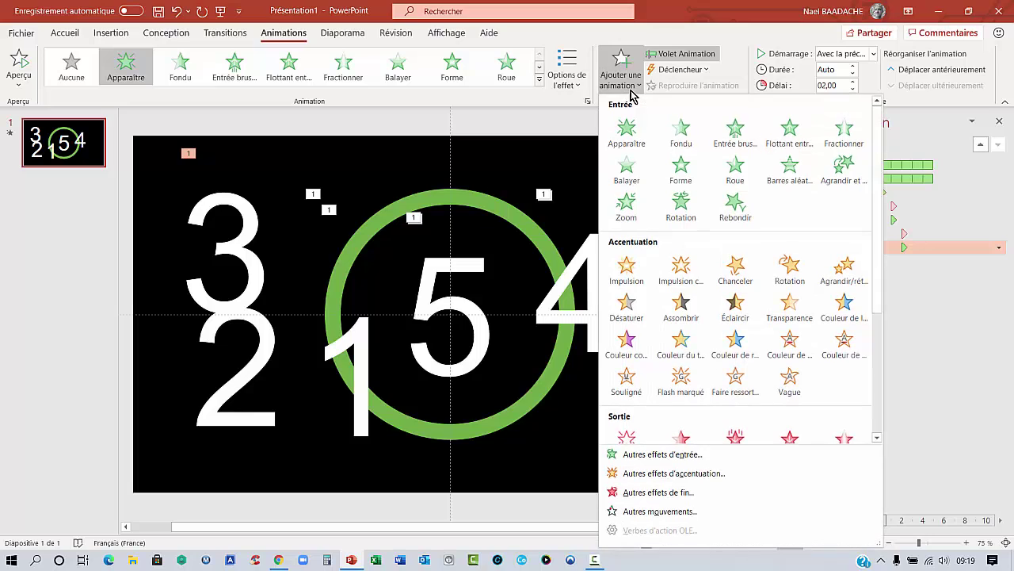
left_click(191, 156)
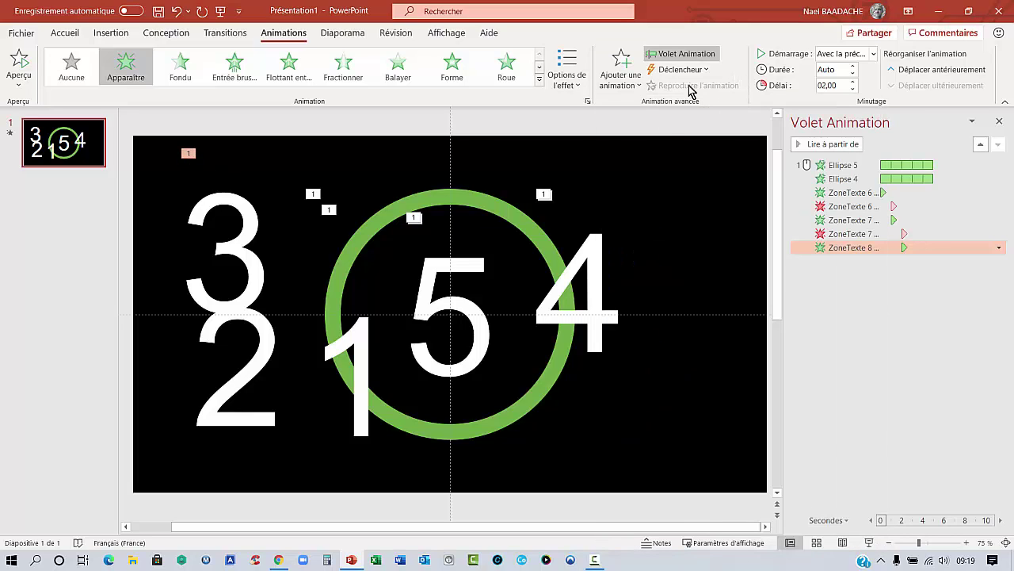
left_click(640, 86)
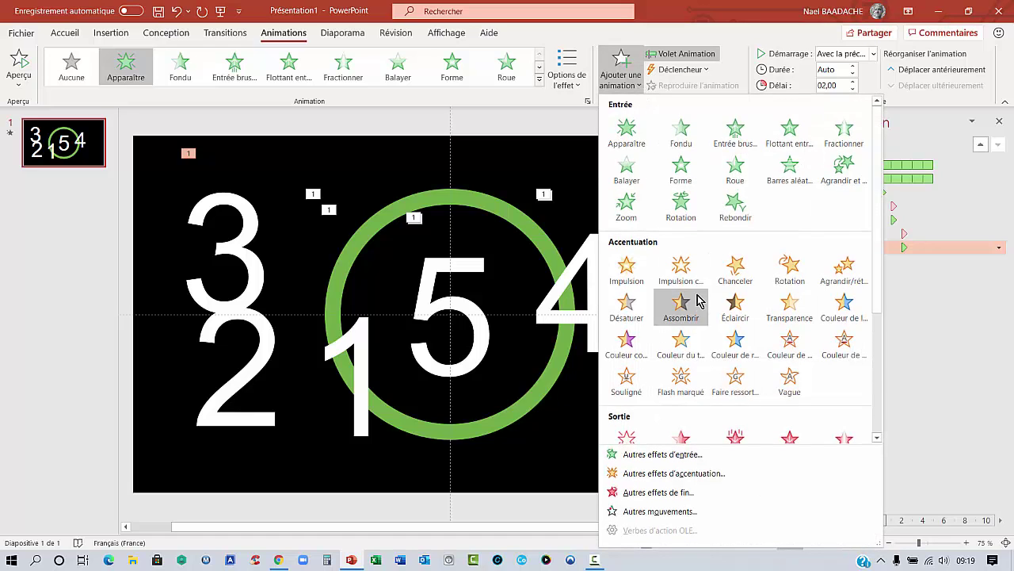
scroll(697, 299, "down", 3)
left_click(626, 333)
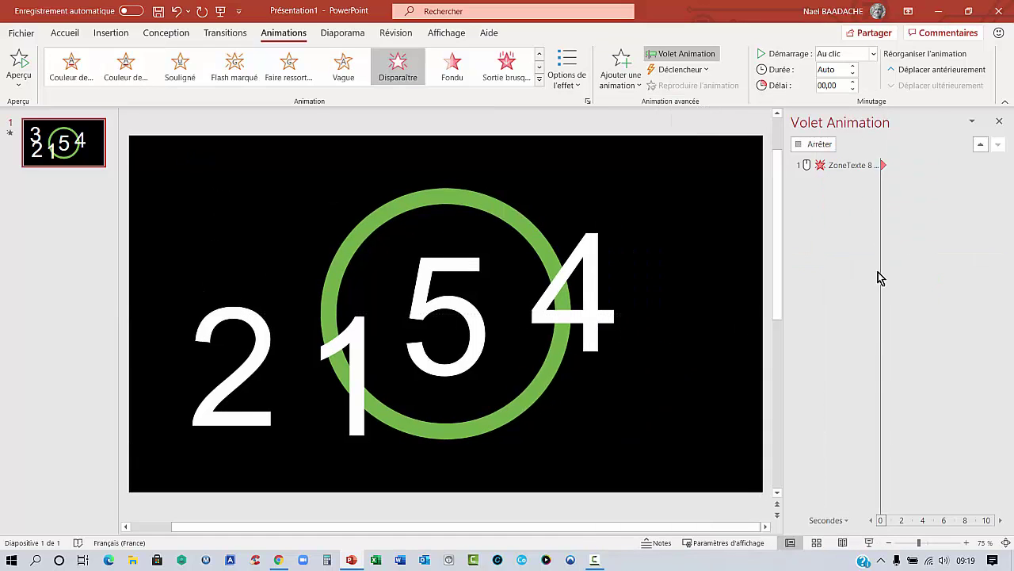
left_click(874, 54)
left_click(860, 87)
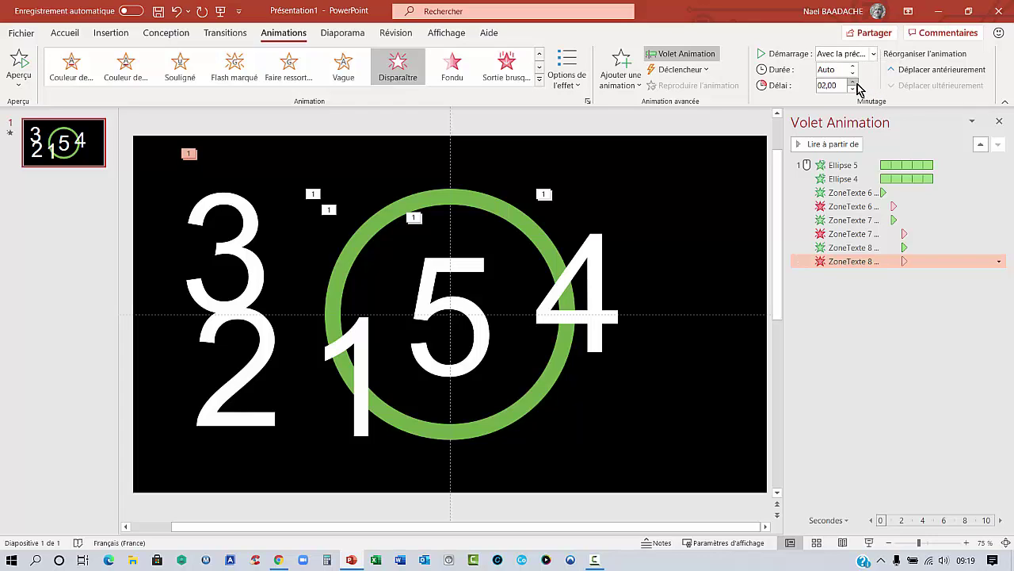
left_click(853, 81)
left_click(853, 82)
left_click(854, 82)
Give the 2's box an Apparaître entrance effect starting Avec la précédente.
left_click(252, 422)
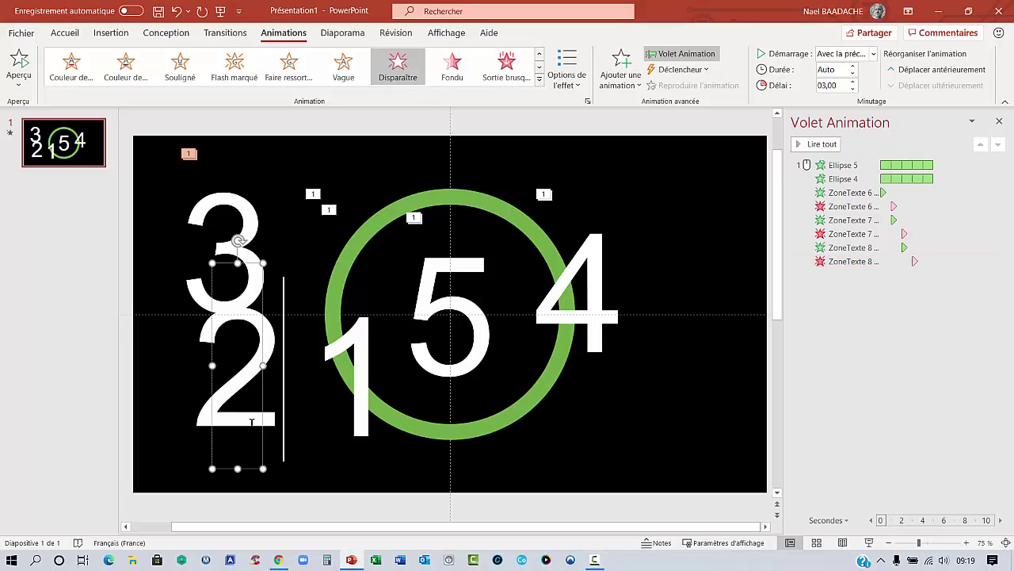
left_click(257, 468)
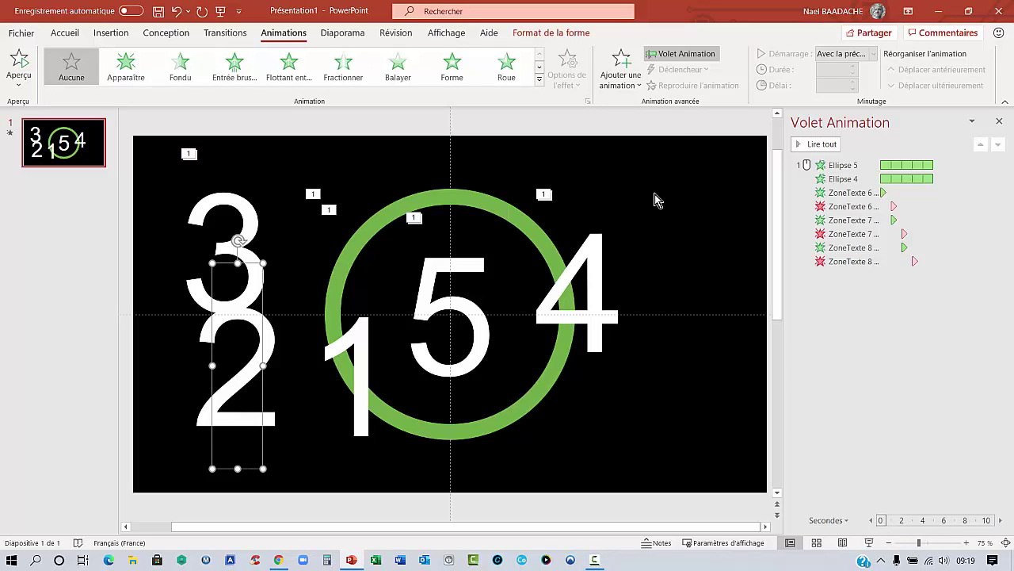
left_click(539, 79)
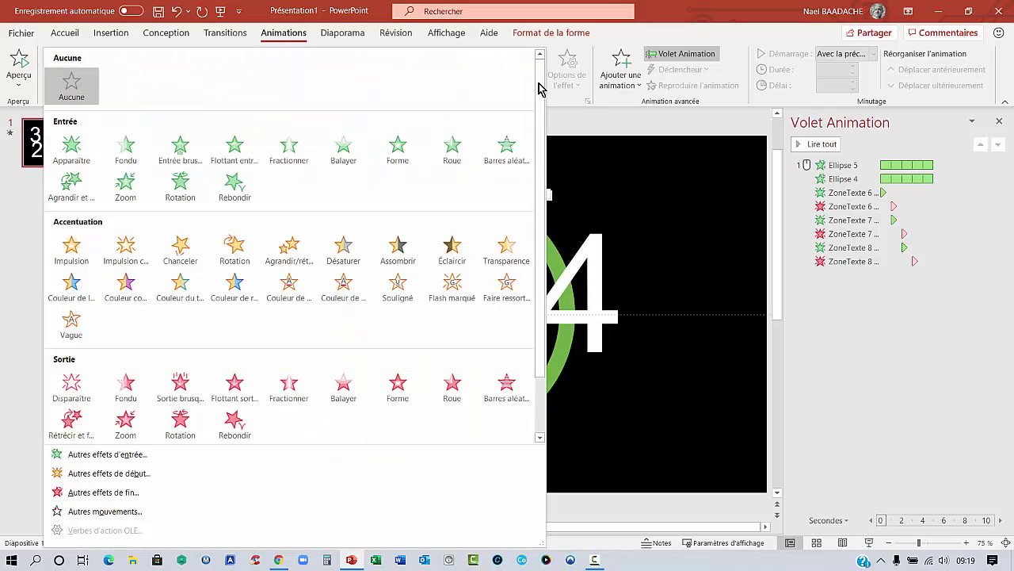
left_click(73, 151)
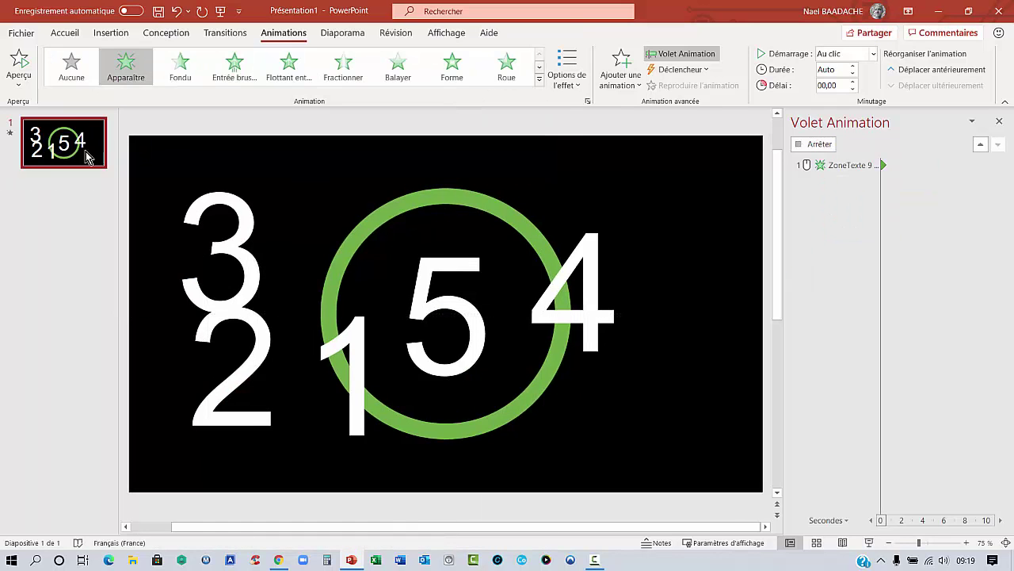
left_click(874, 53)
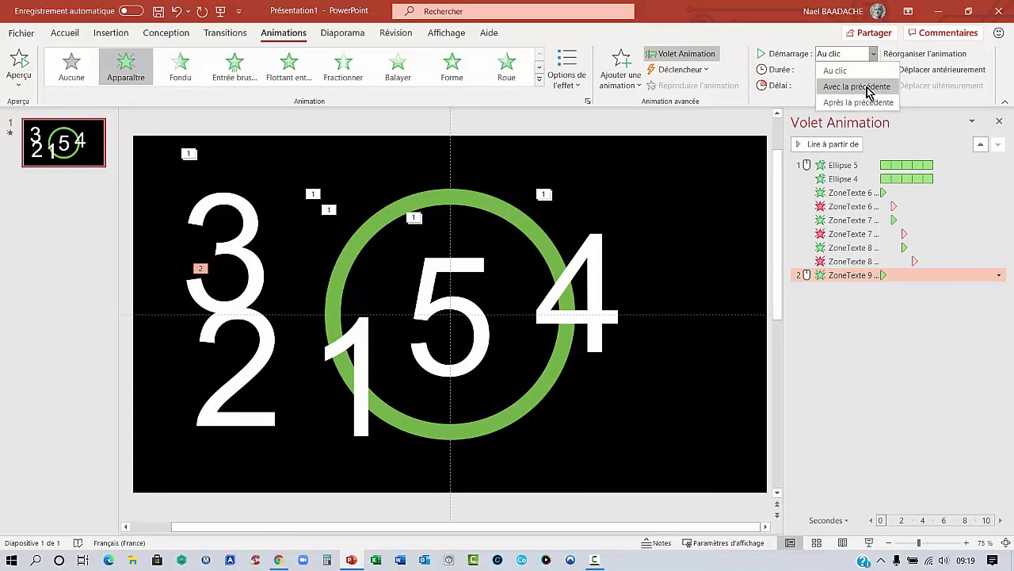
left_click(864, 86)
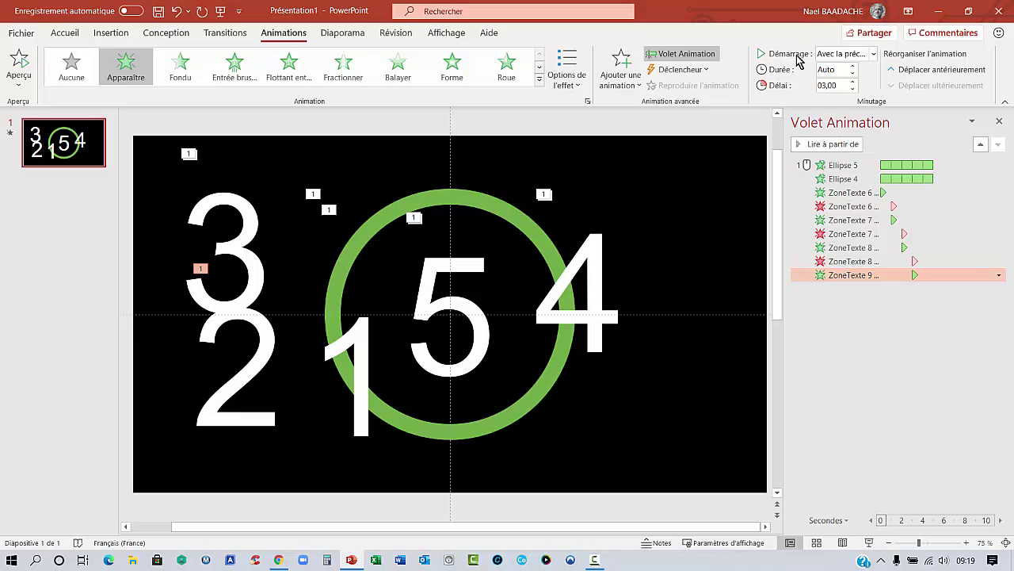
Add a Disparaître exit to the 2, also starting Avec la précédente.
left_click(636, 91)
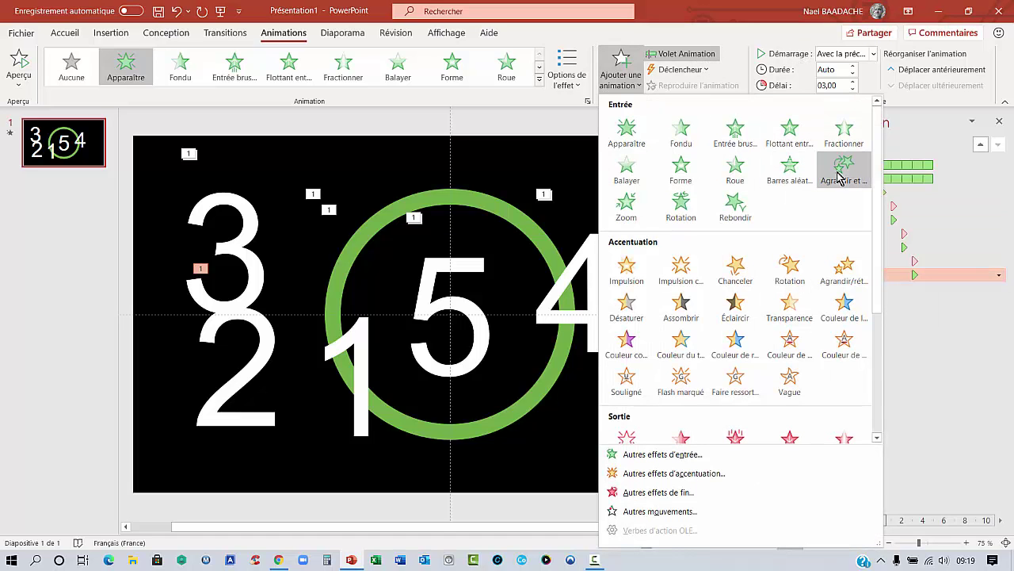
scroll(840, 175, "down", 5)
left_click(628, 252)
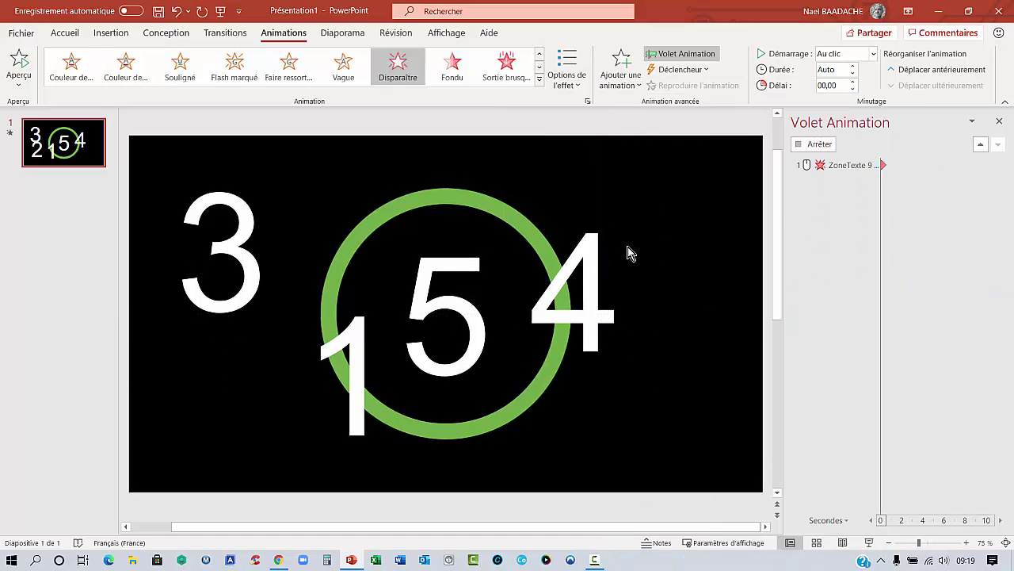
left_click(874, 54)
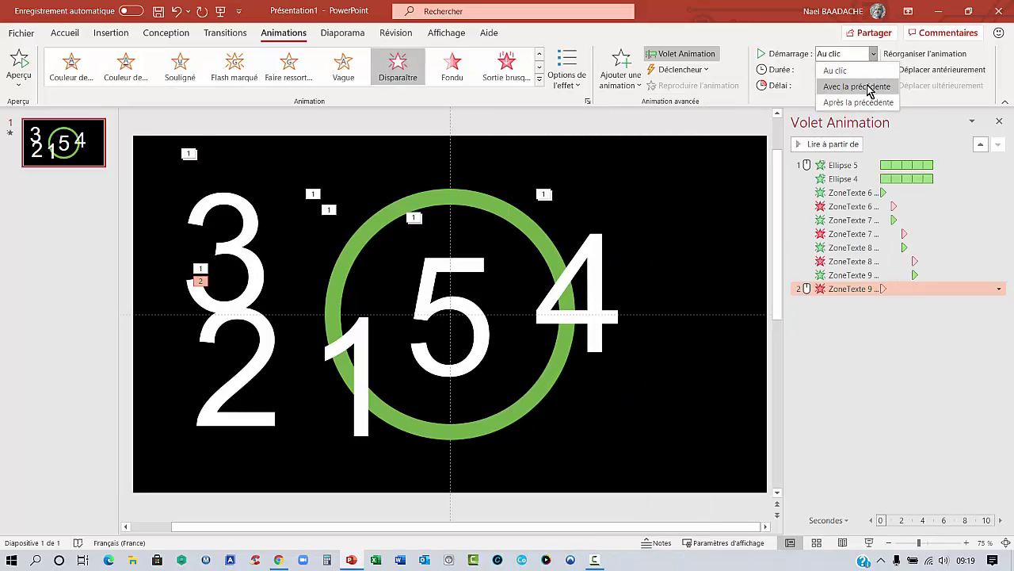
left_click(857, 86)
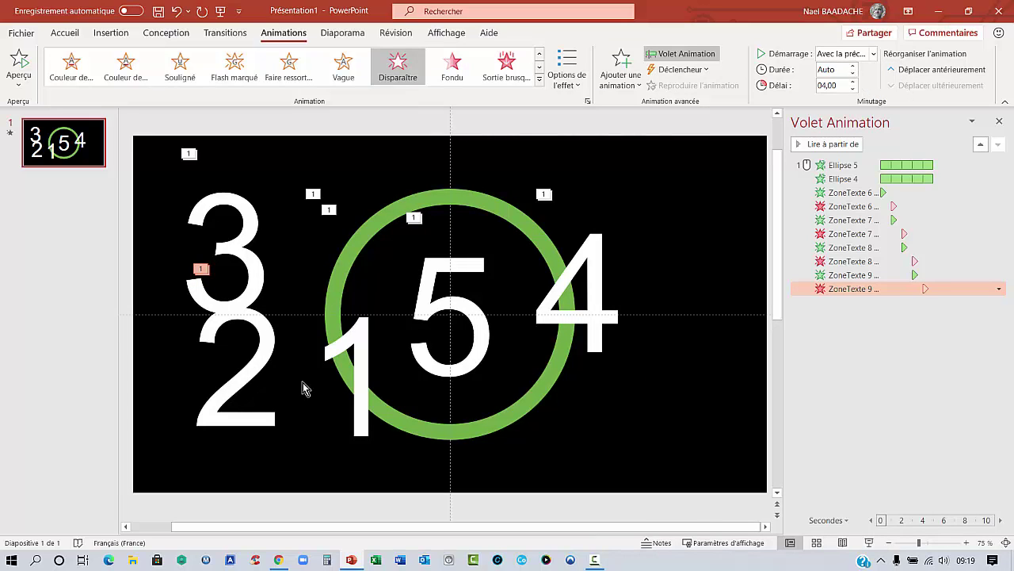
left_click(356, 415)
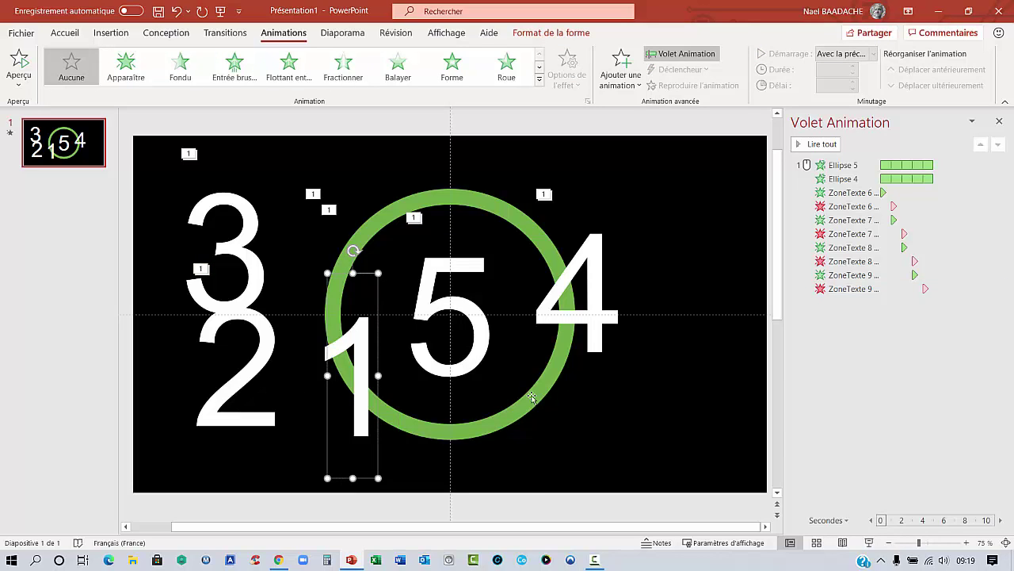
Give the 1 an Apparaître entrance, Avec la précédente, with a 4-second delay.
left_click(539, 79)
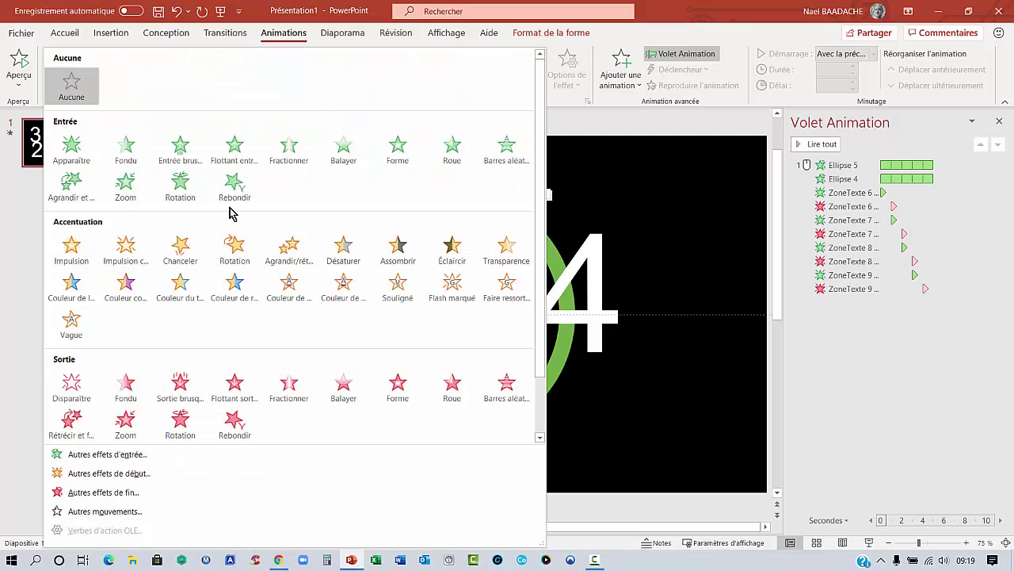
left_click(83, 162)
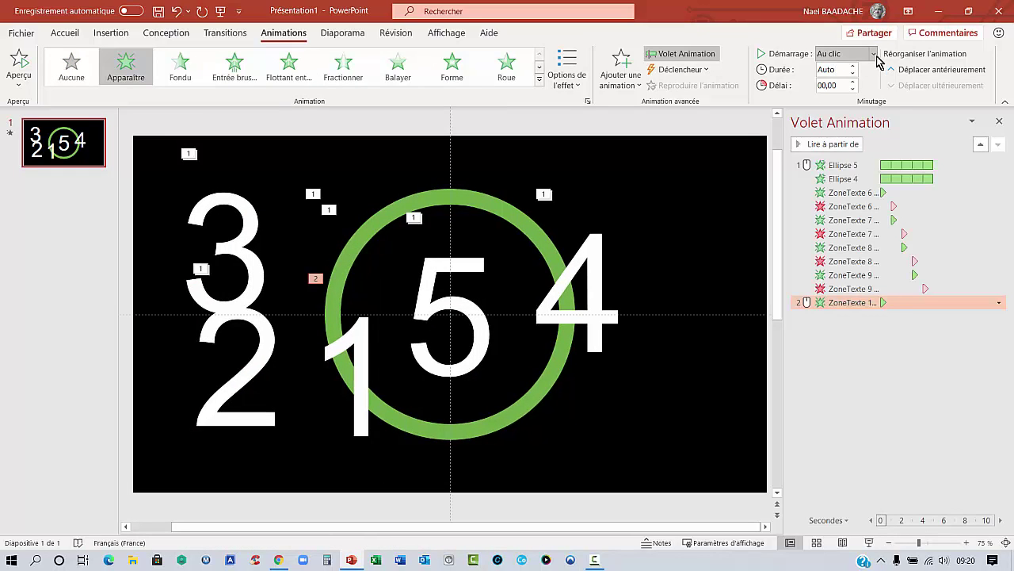
left_click(873, 53)
left_click(846, 84)
double_click(828, 85)
type("4")
key("Tab")
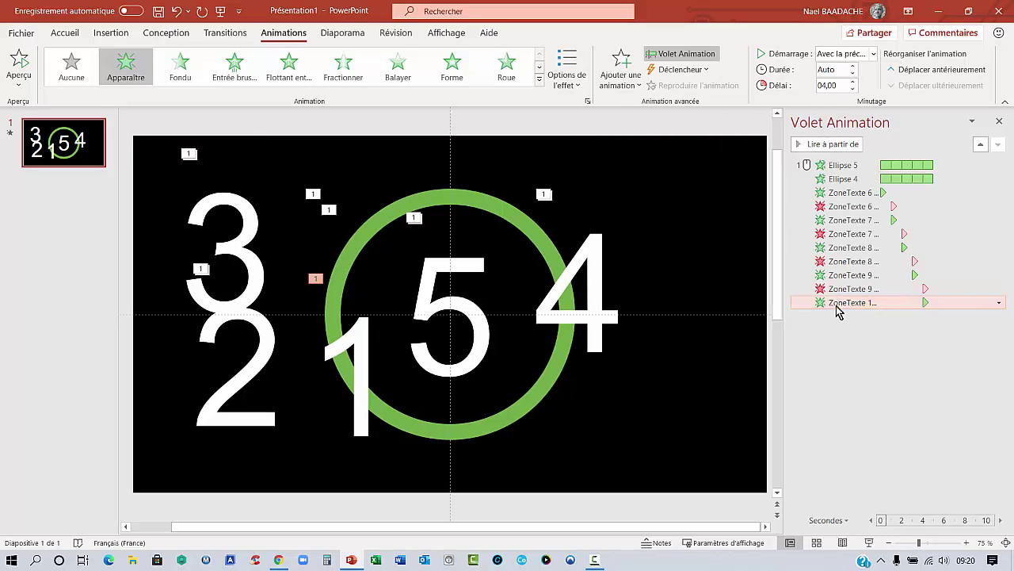
Add a Disparaître exit effect to the 1.
left_click(627, 93)
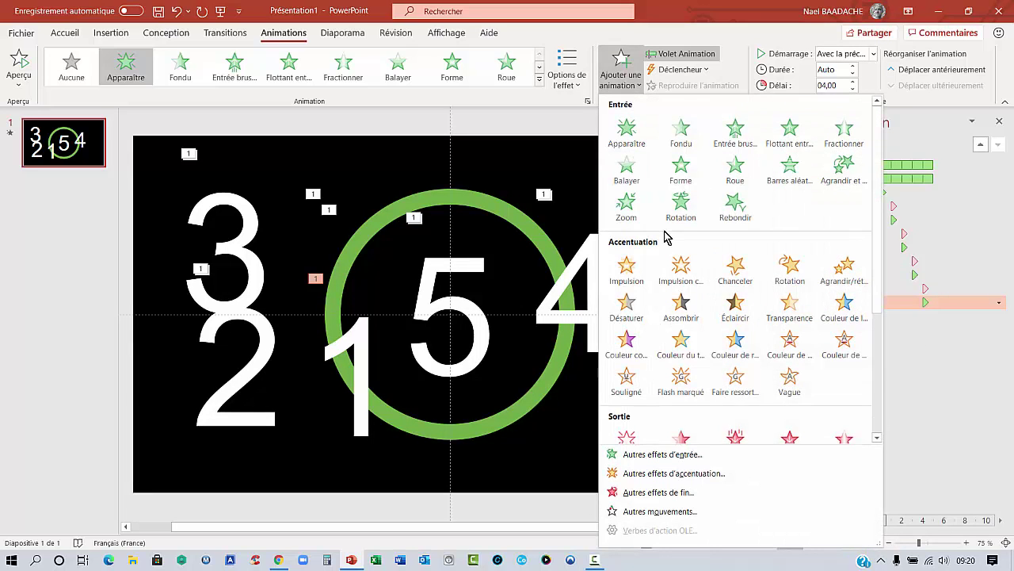
scroll(674, 238, "down", 3)
left_click(626, 333)
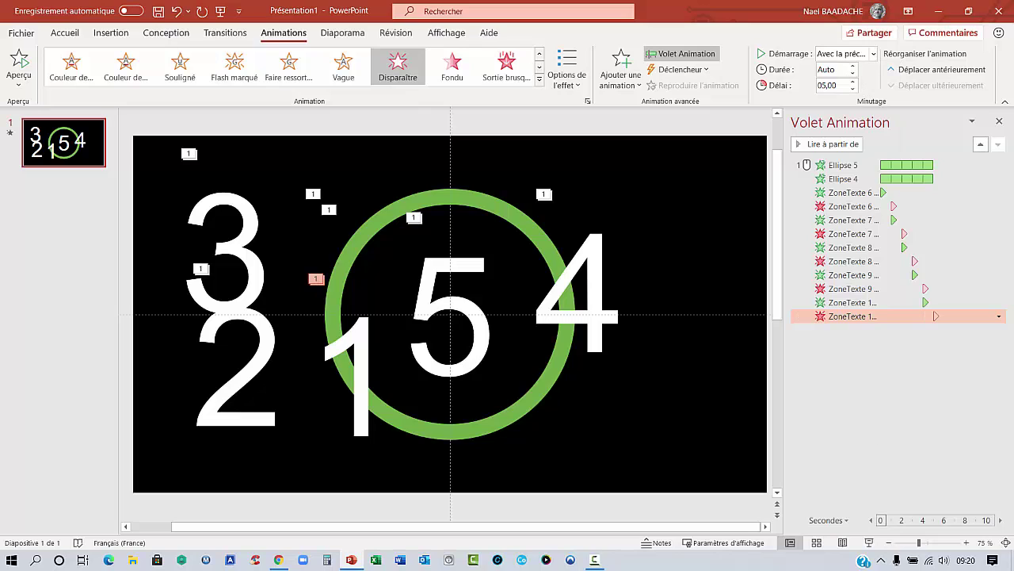
Move the 3 back to its original spot at the upper left.
left_click(246, 242)
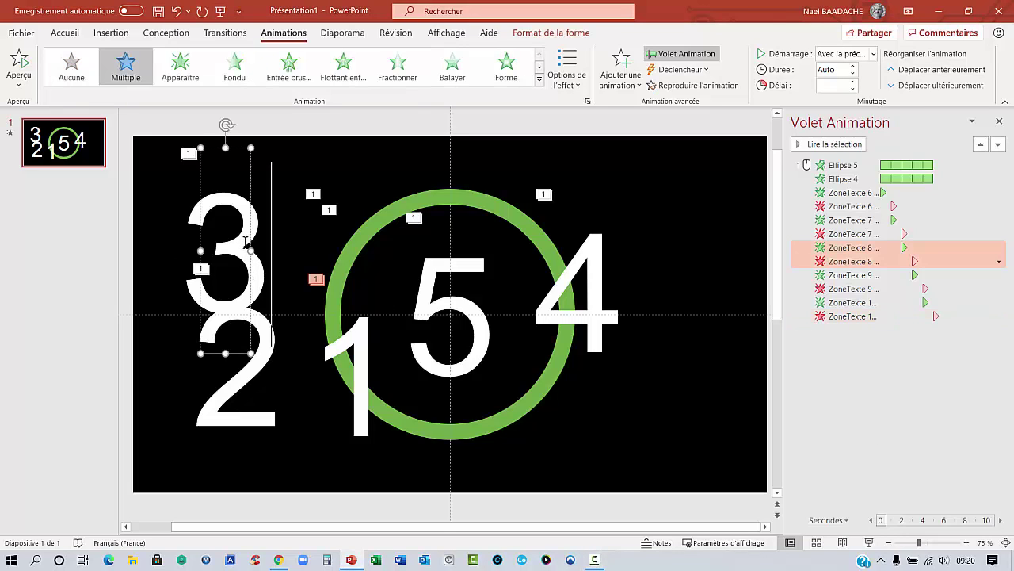
left_click_drag(236, 149, 460, 211)
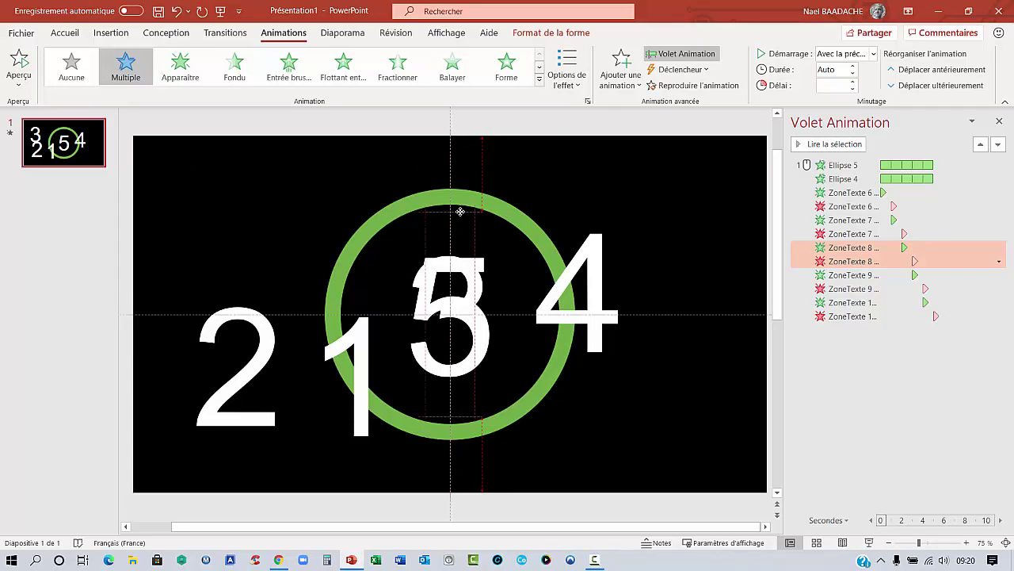
scroll(447, 279, "down", 1)
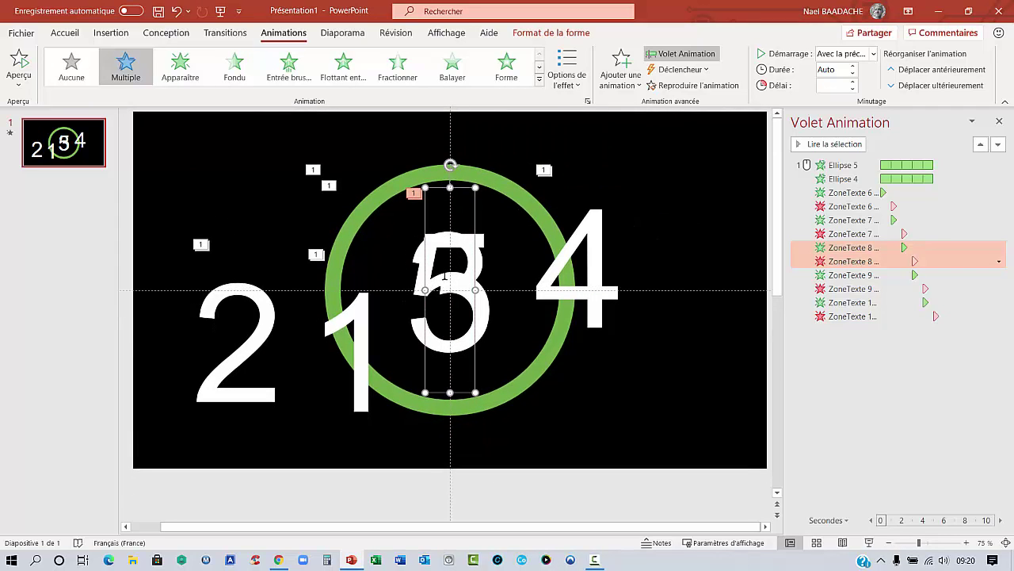
left_click_drag(464, 394, 238, 290)
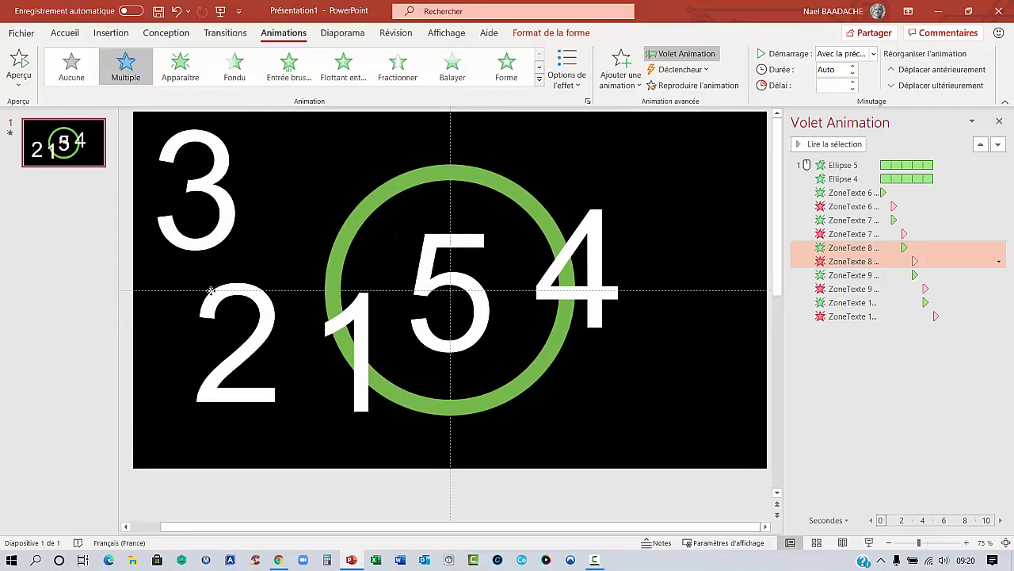
Drag the 4 onto the 5 and align it to the slide's centre and middle.
left_click(591, 324)
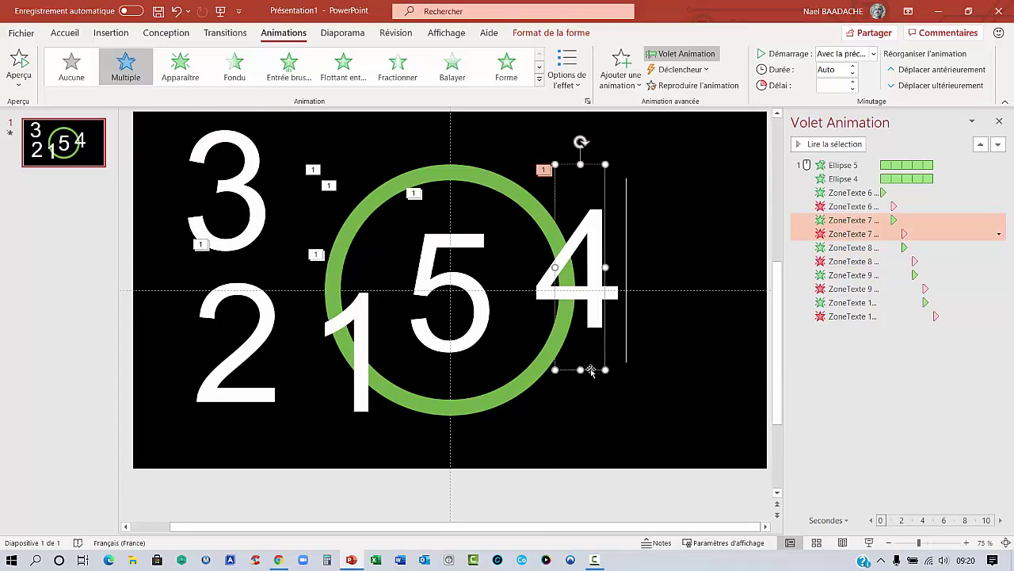
left_click_drag(590, 370, 454, 384)
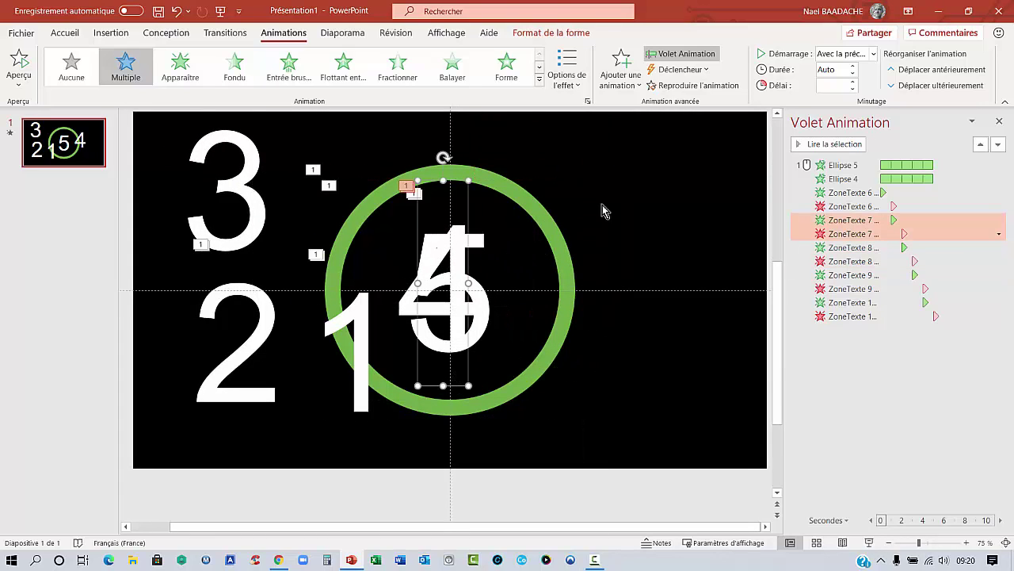
left_click(553, 35)
left_click(807, 54)
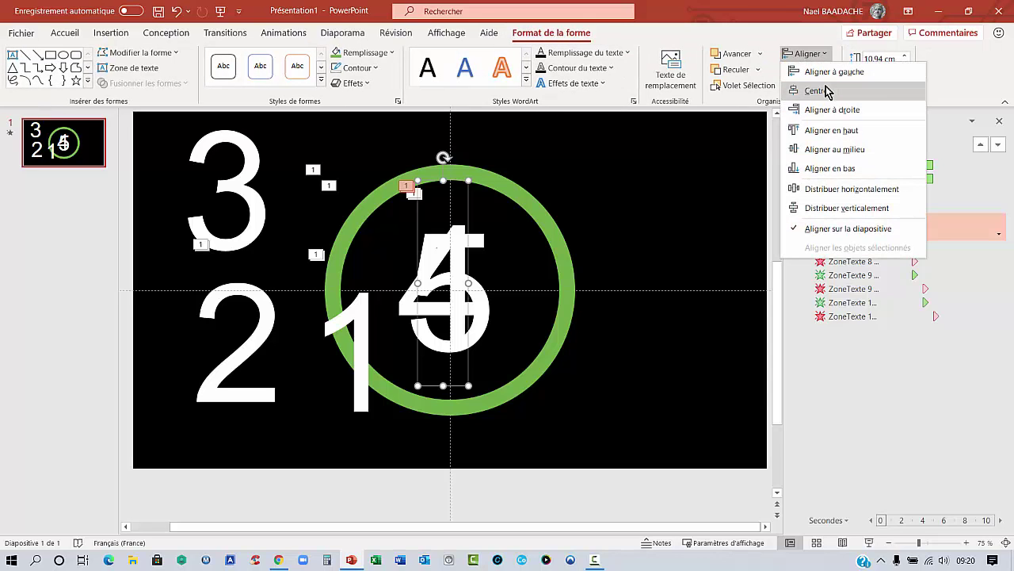
left_click(824, 92)
left_click(828, 54)
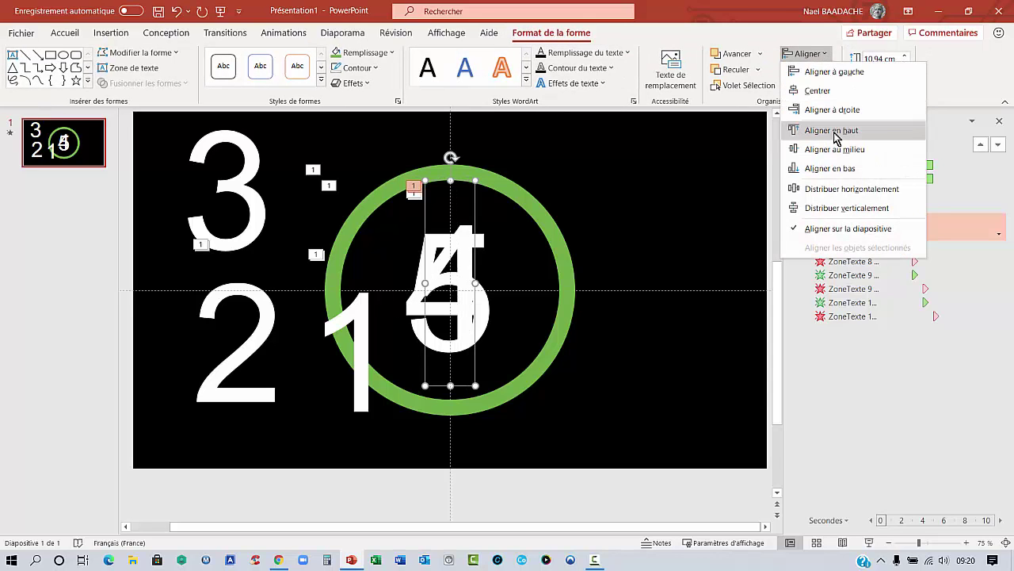
left_click(834, 151)
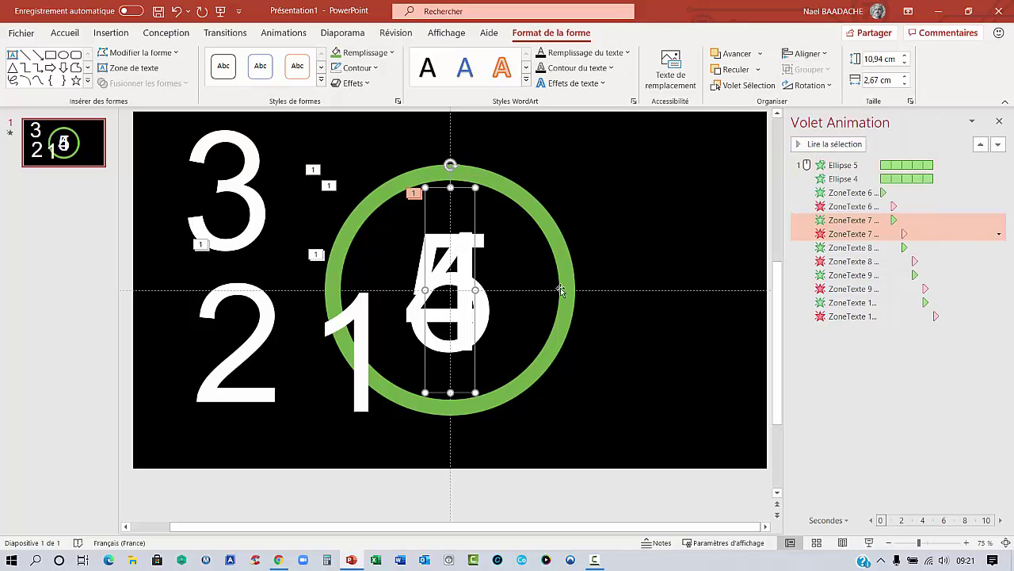
left_click(238, 236)
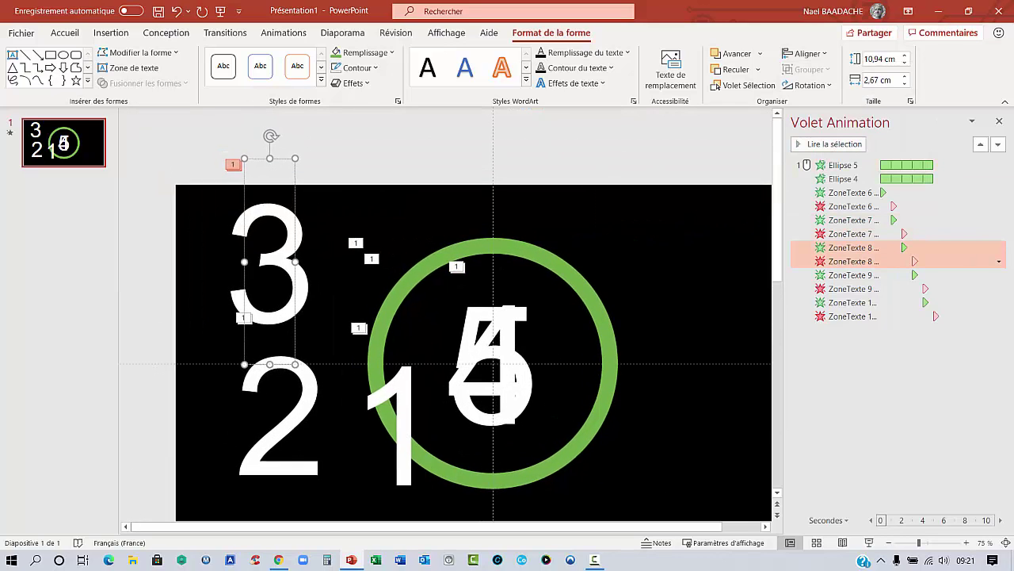
Move the 3 into the green ring and align it to the slide's centre and middle.
left_click(271, 317)
left_click(287, 252)
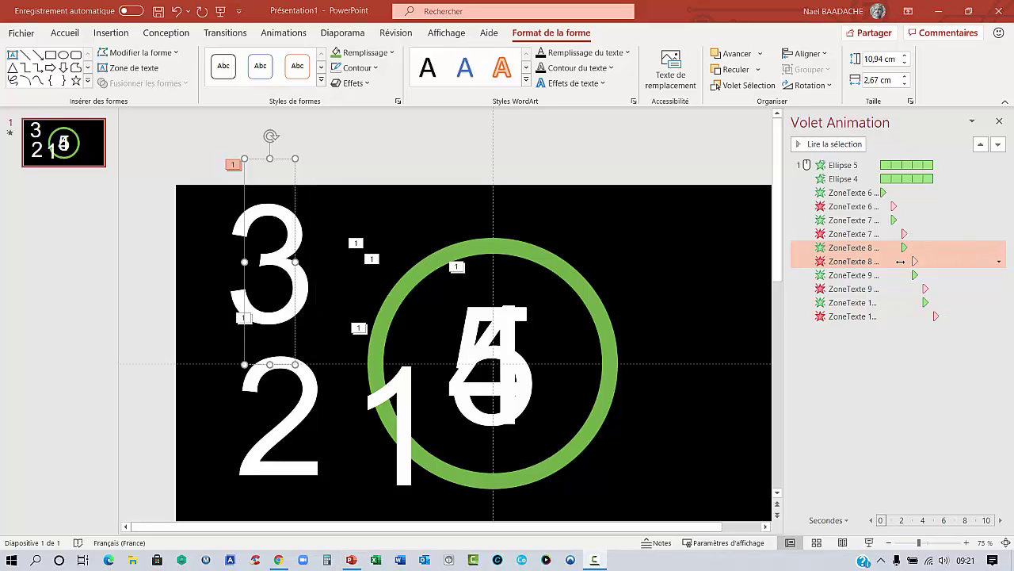
scroll(579, 271, "down", 1)
scroll(580, 273, "down", 1)
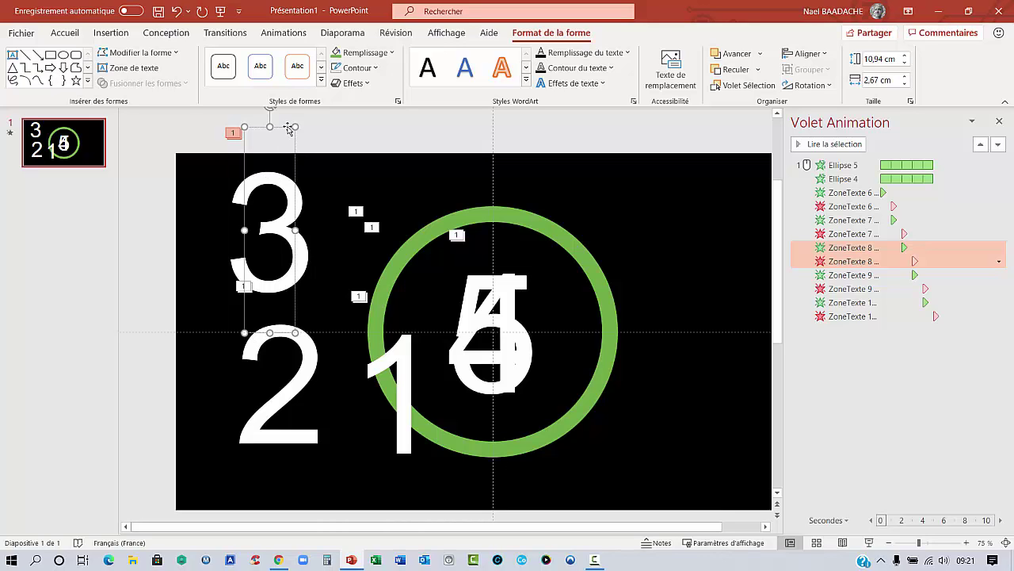
mouse_move(288, 132)
left_mouse_down()
mouse_move(364, 153)
mouse_move(507, 231)
left_mouse_up()
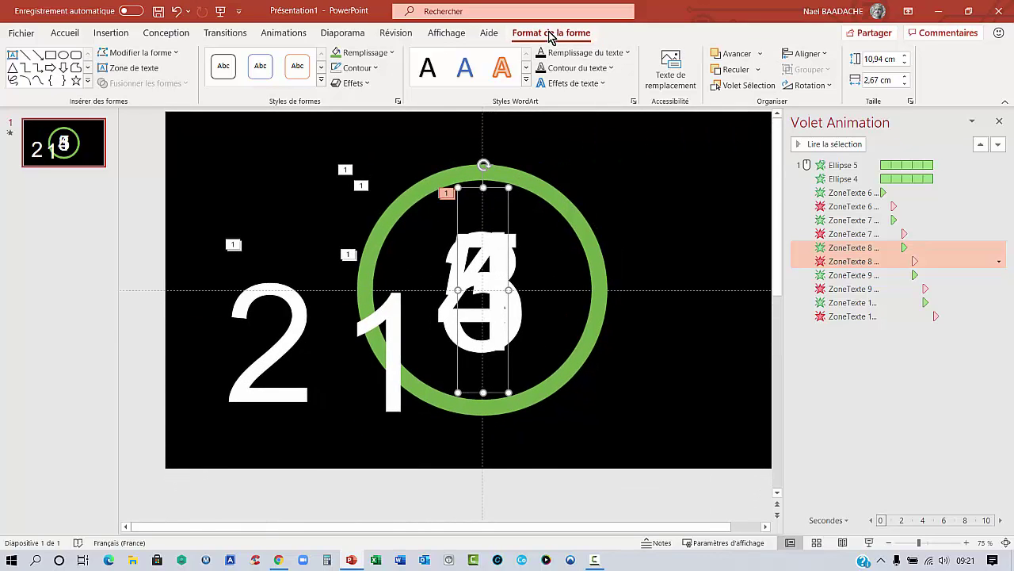
left_click(807, 53)
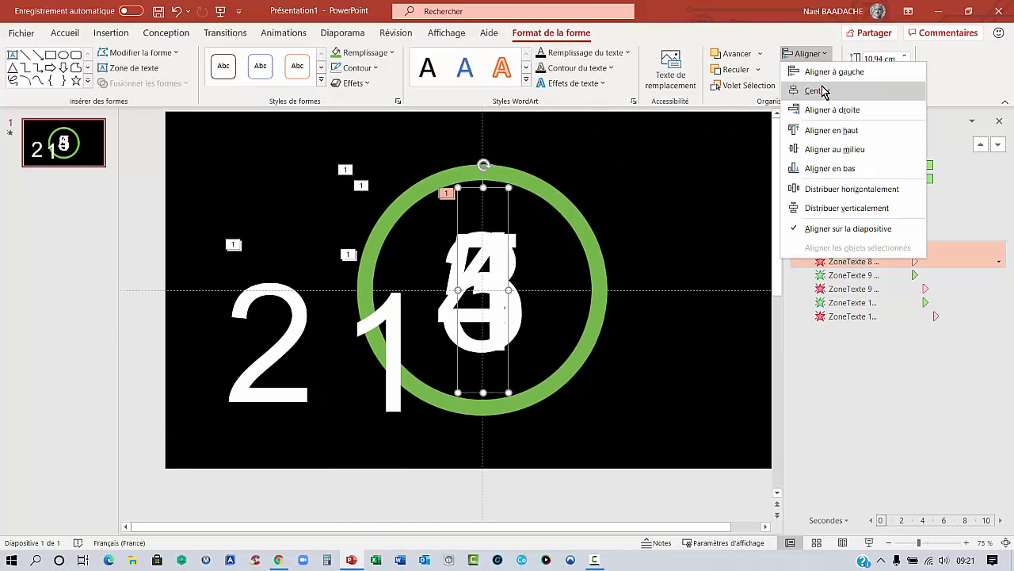
left_click(822, 91)
left_click(807, 53)
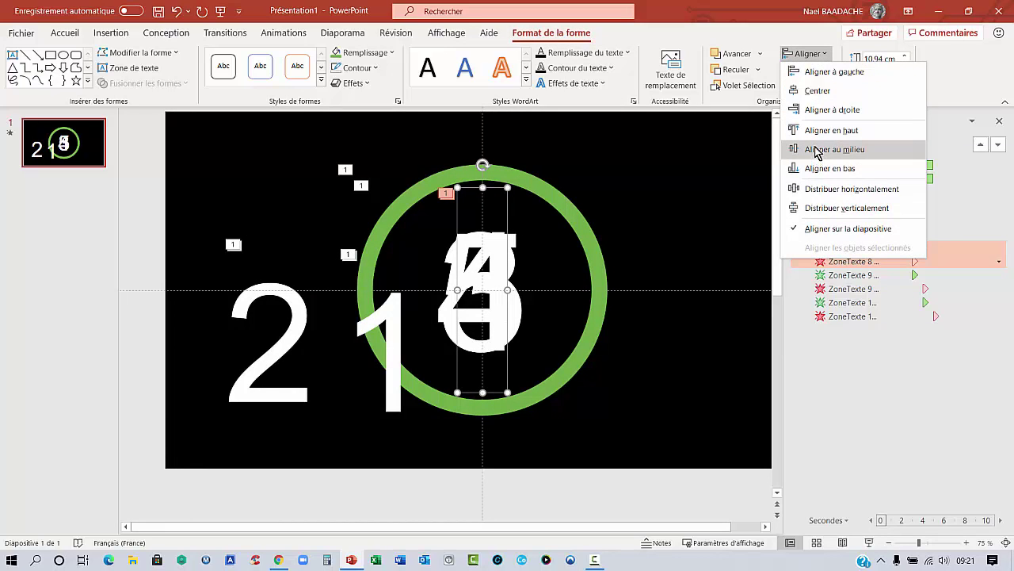
left_click(817, 149)
Move the 2 into the ring and centre it horizontally and vertically.
left_click(286, 397)
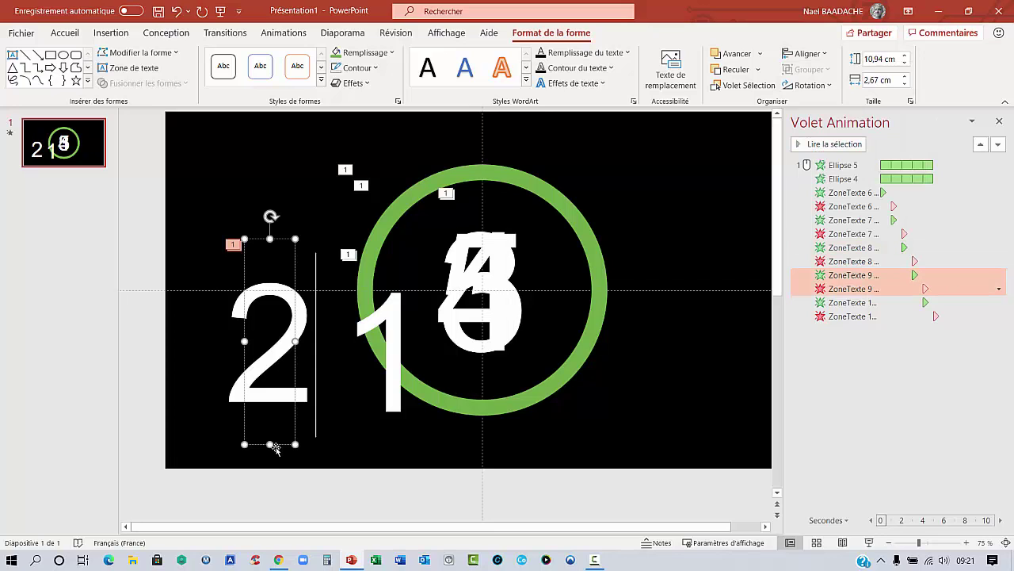
left_click_drag(275, 449, 487, 399)
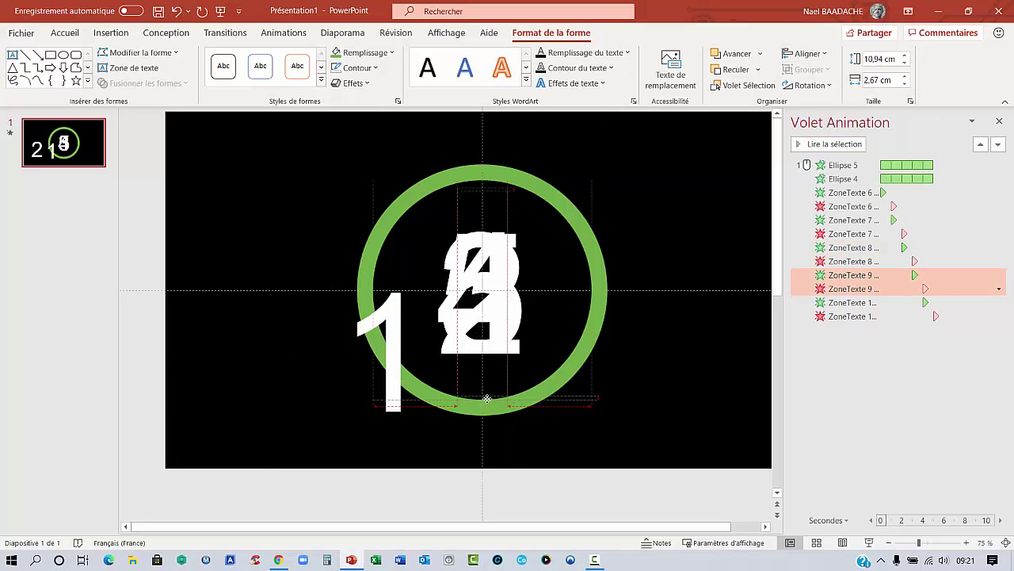
left_click(818, 56)
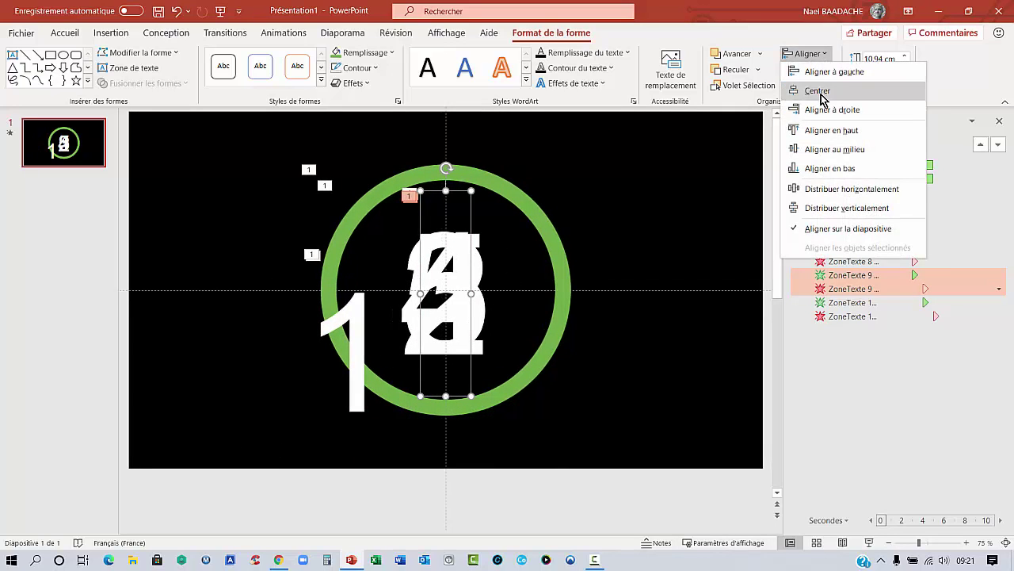
left_click(822, 98)
left_click(812, 54)
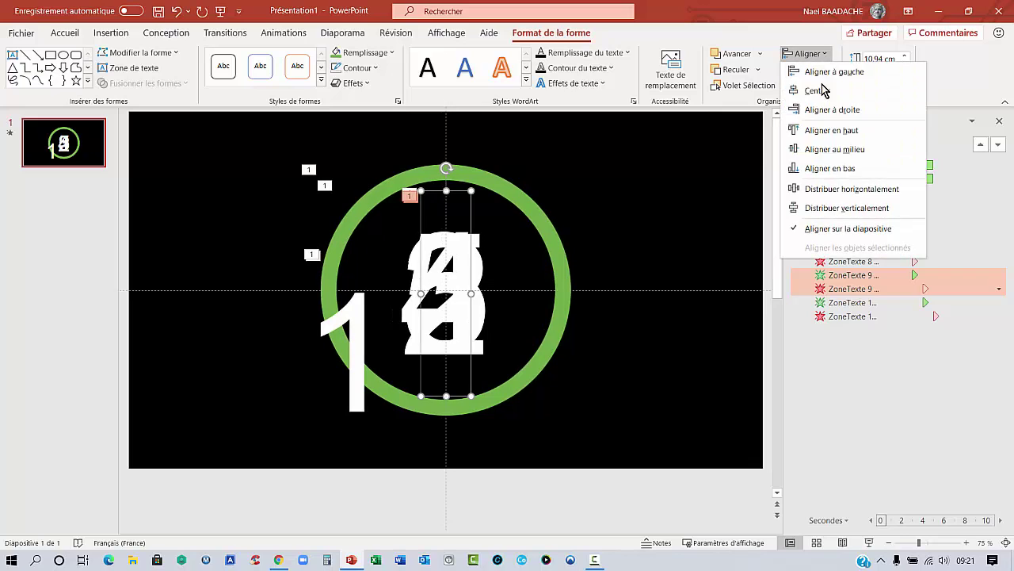
left_click(824, 151)
Move the 1 into the ring and centre it horizontally and vertically.
left_click(355, 405)
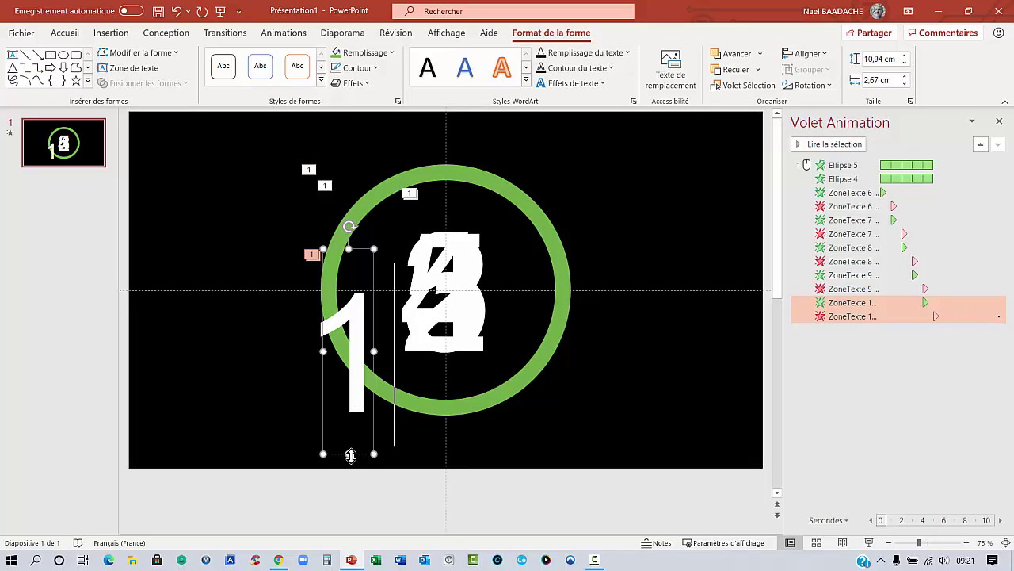
left_click_drag(351, 455, 458, 384)
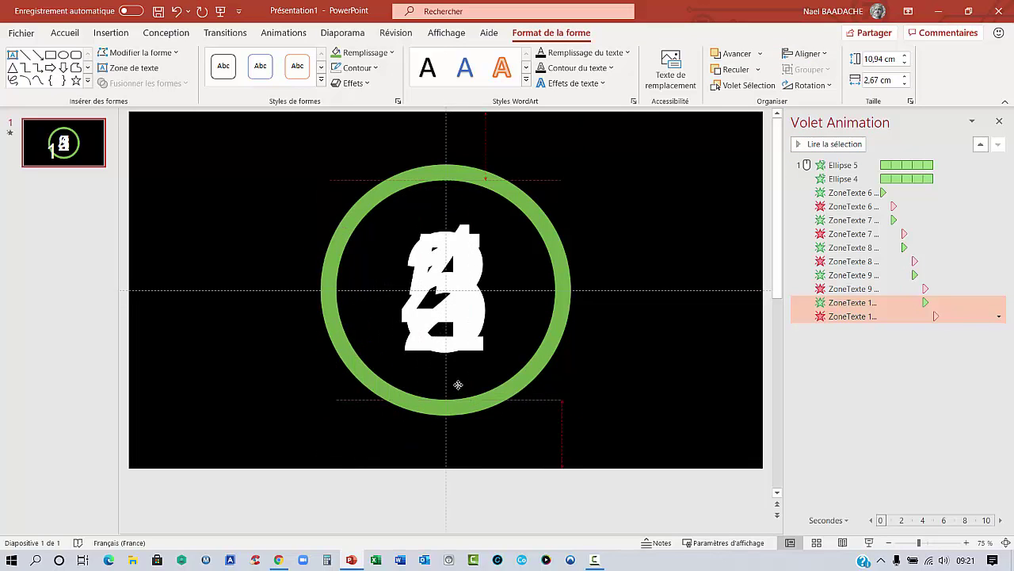
left_click(807, 53)
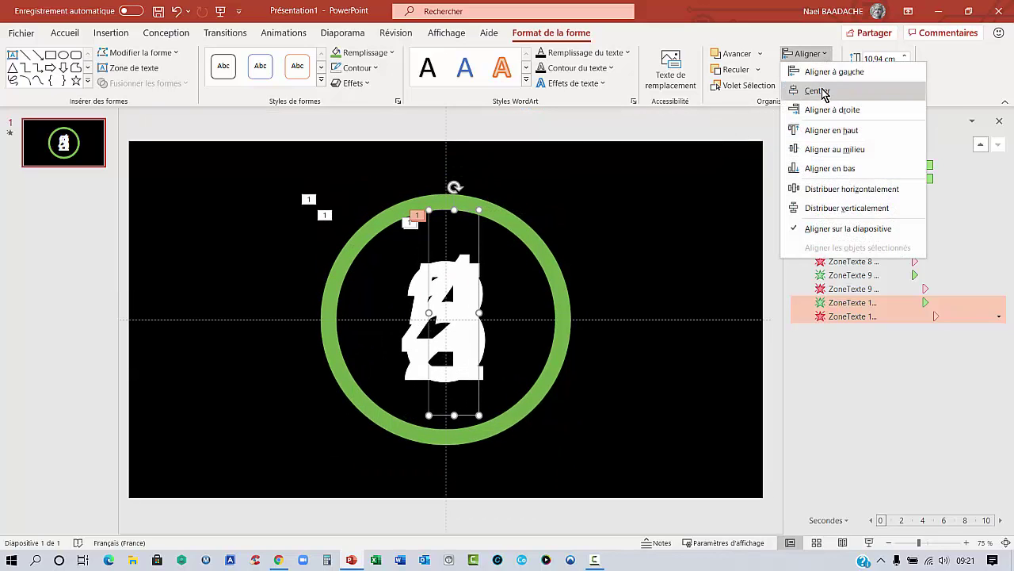
left_click(823, 92)
left_click(825, 54)
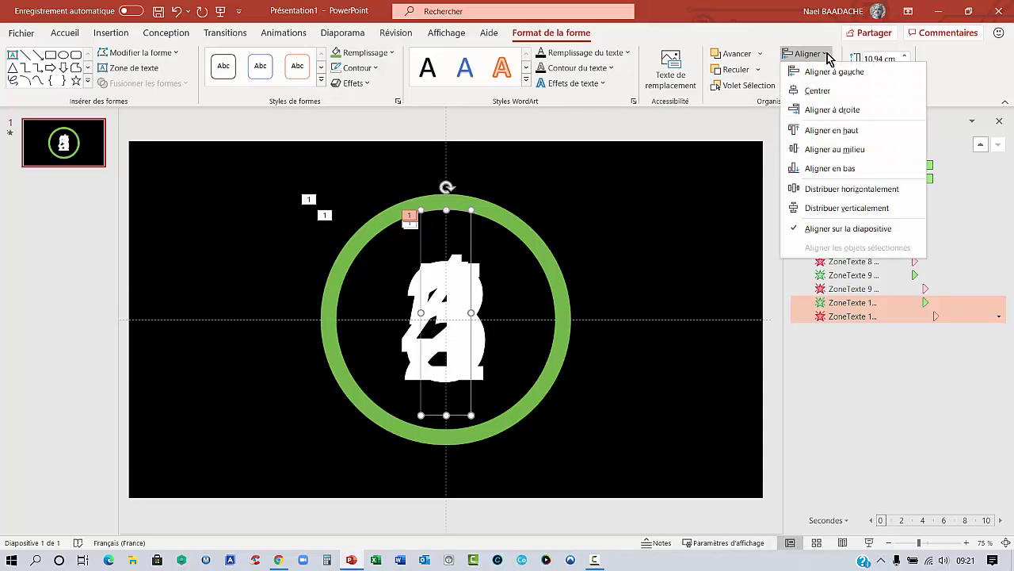
left_click(833, 149)
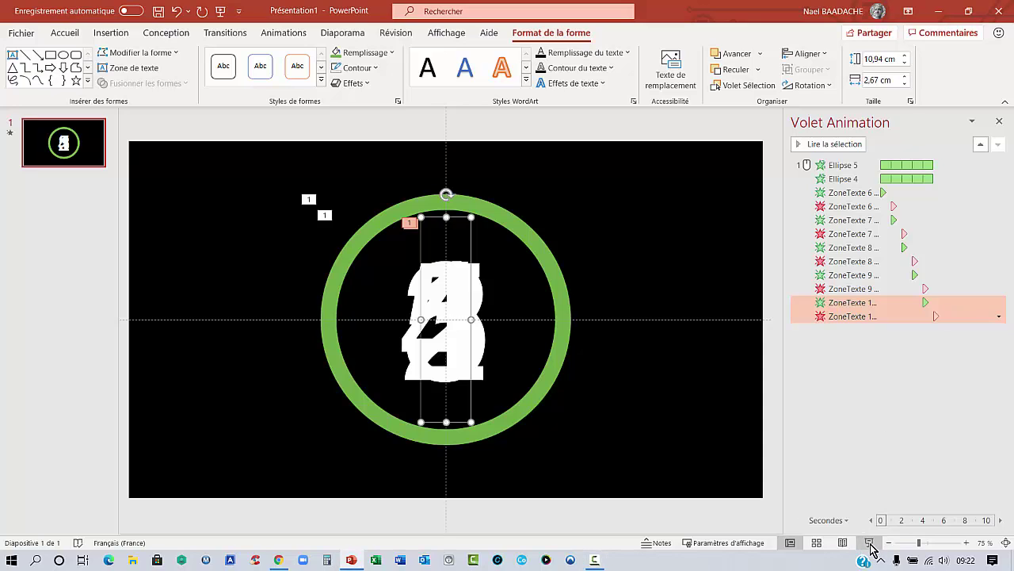
left_click(871, 544)
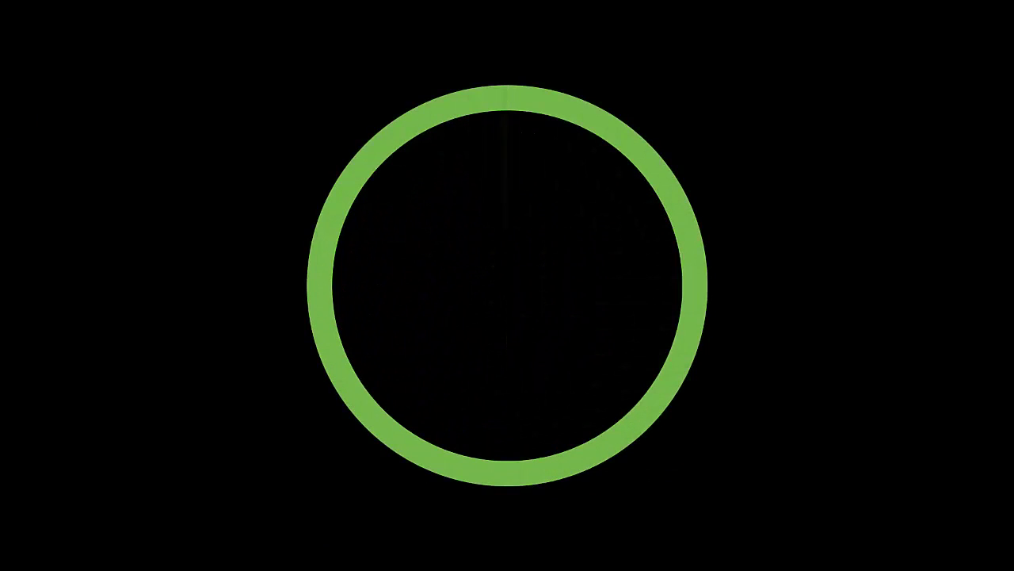
key("Escape")
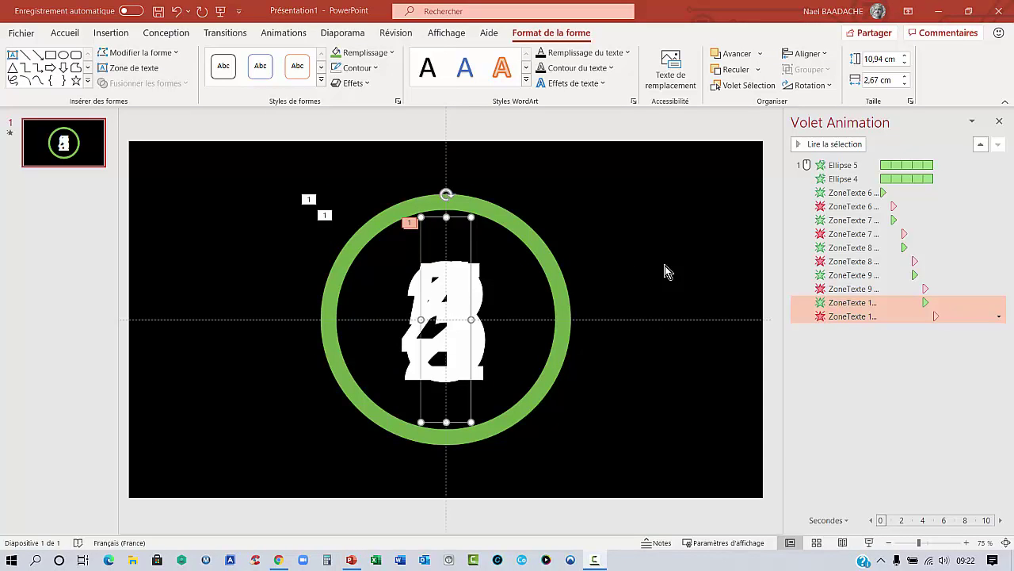
Draw a text box in the slide's upper left for the title DEBUT DE LA REUNION DANS.
left_click(108, 35)
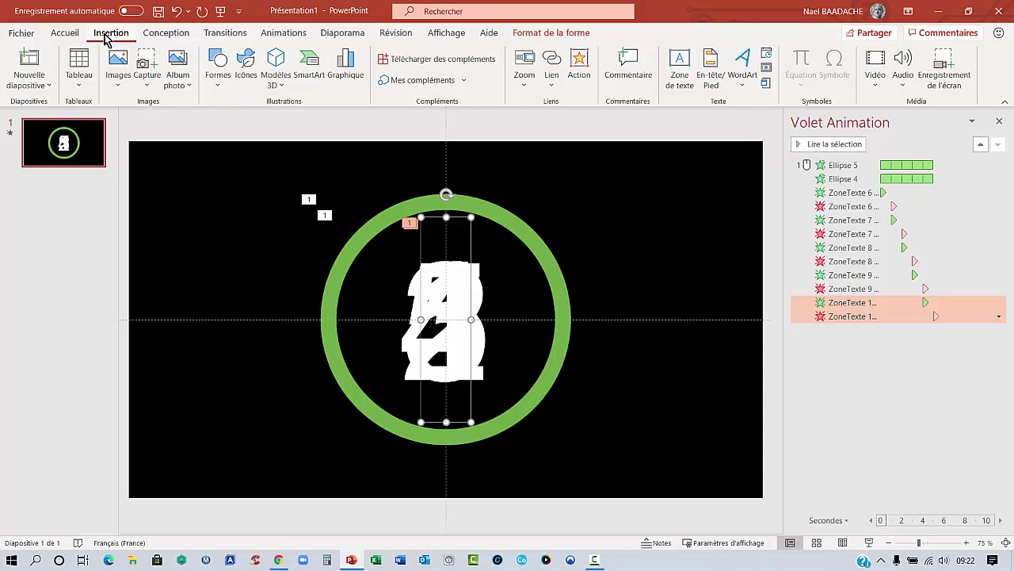
left_click(681, 65)
key("Escape")
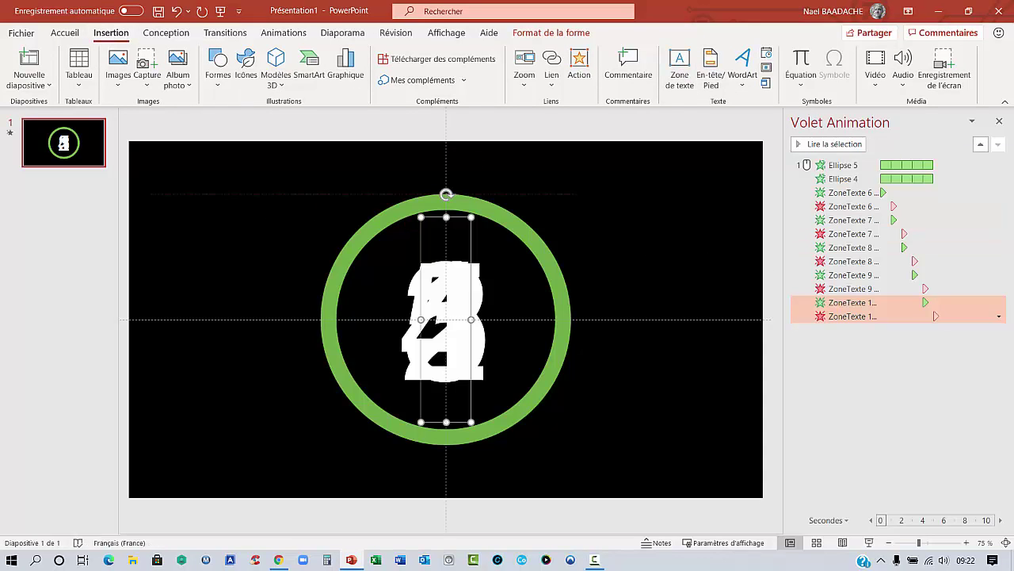
left_click_drag(156, 169, 285, 219)
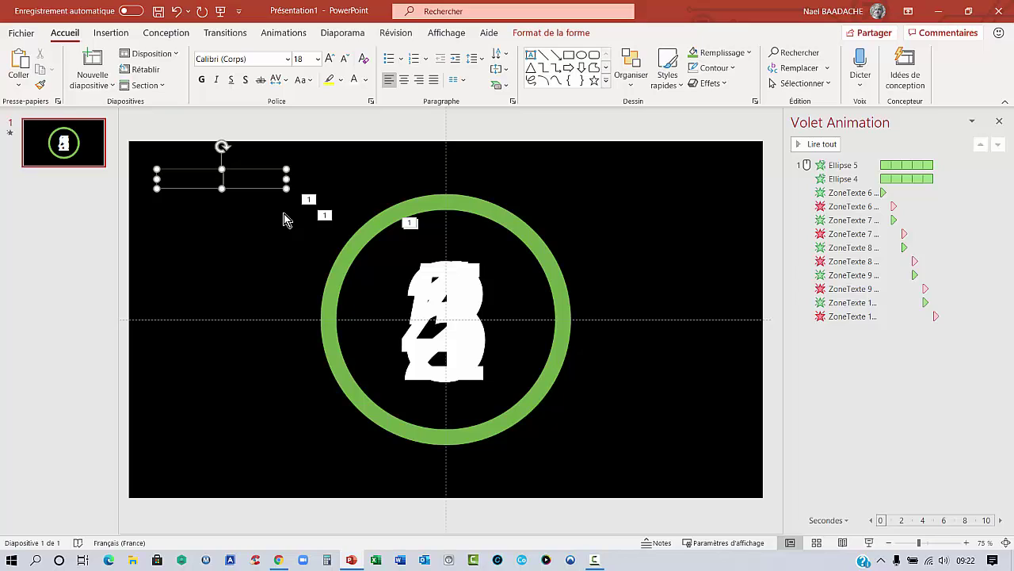
key("Return")
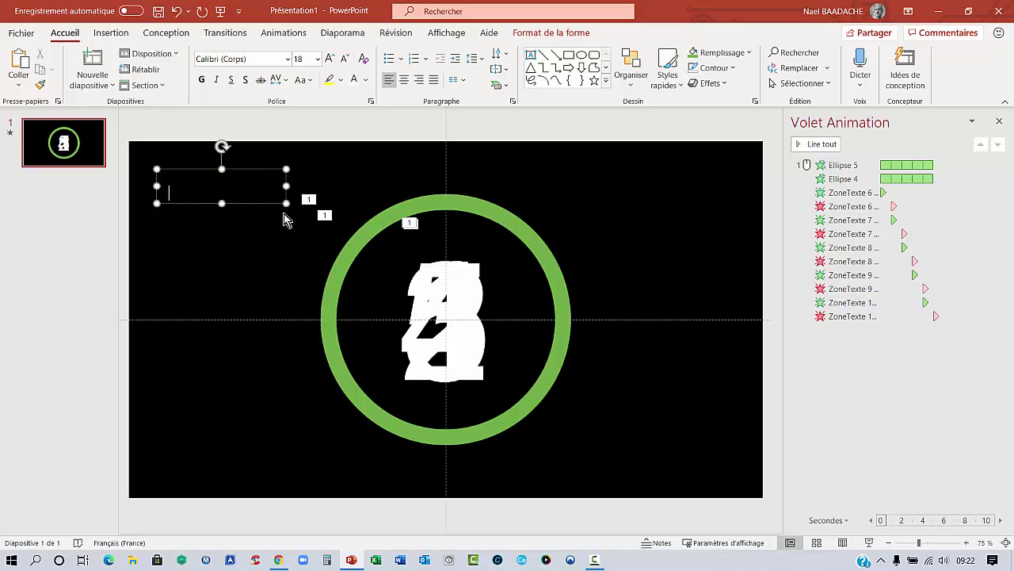
left_click(246, 170)
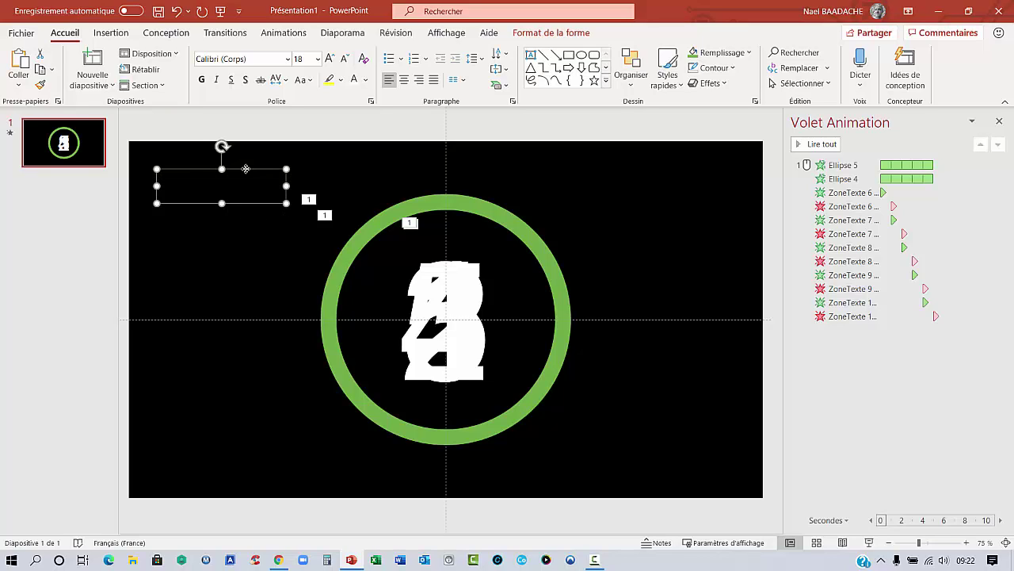
Colour the title text green, widen its box and nudge it slightly left and down.
left_click(366, 80)
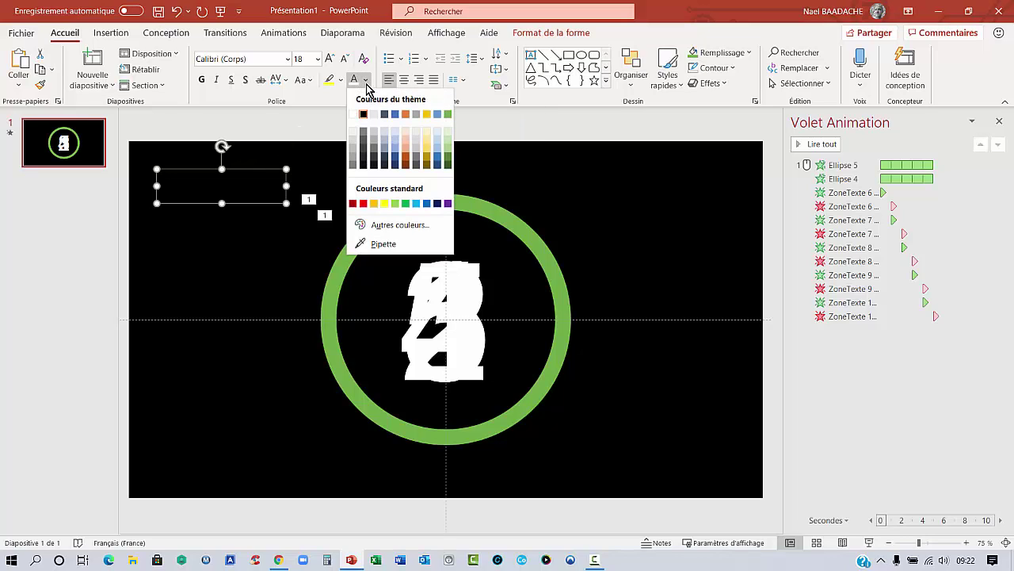
left_click(448, 118)
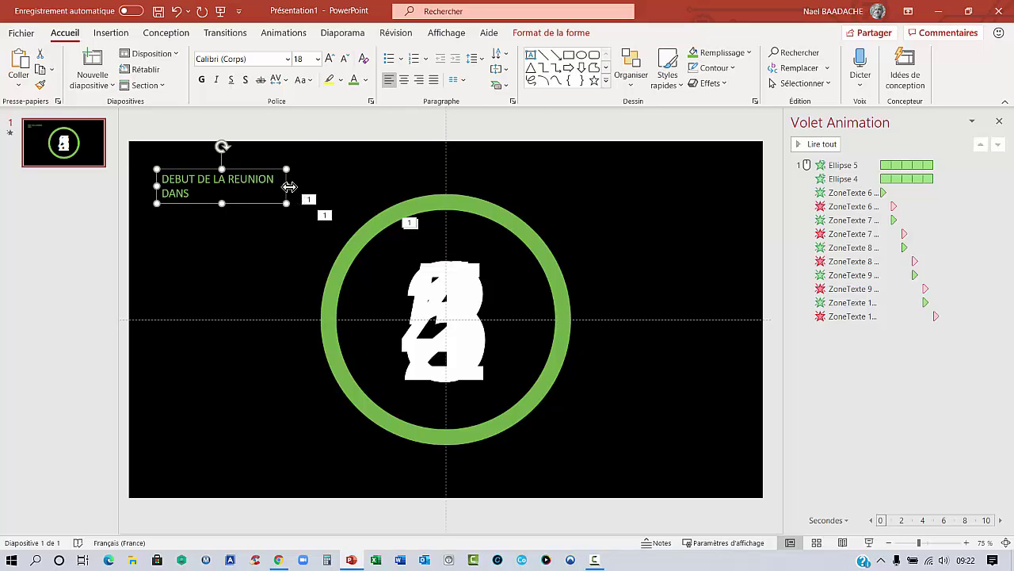
left_click_drag(288, 186, 362, 185)
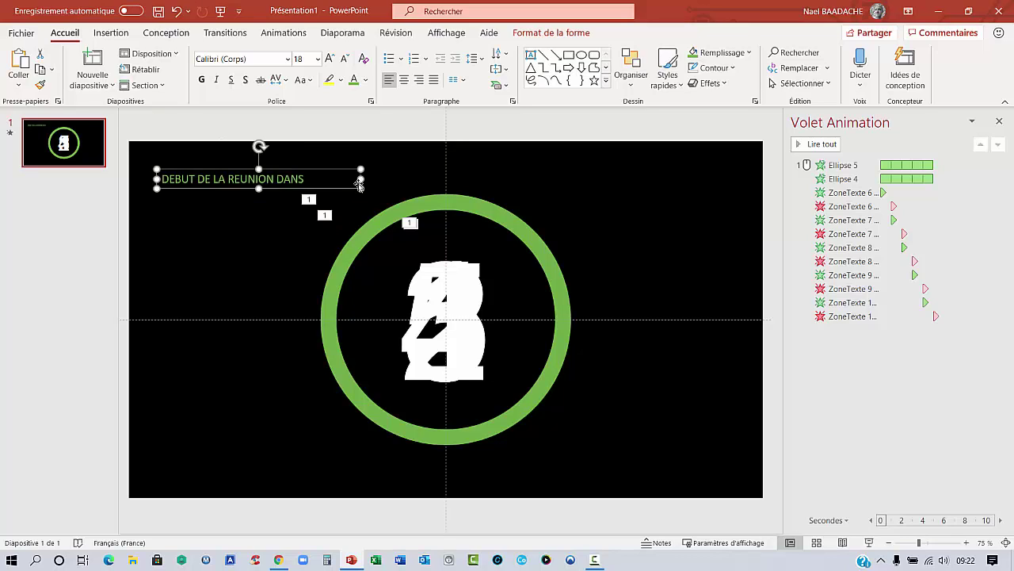
left_click_drag(270, 189, 255, 194)
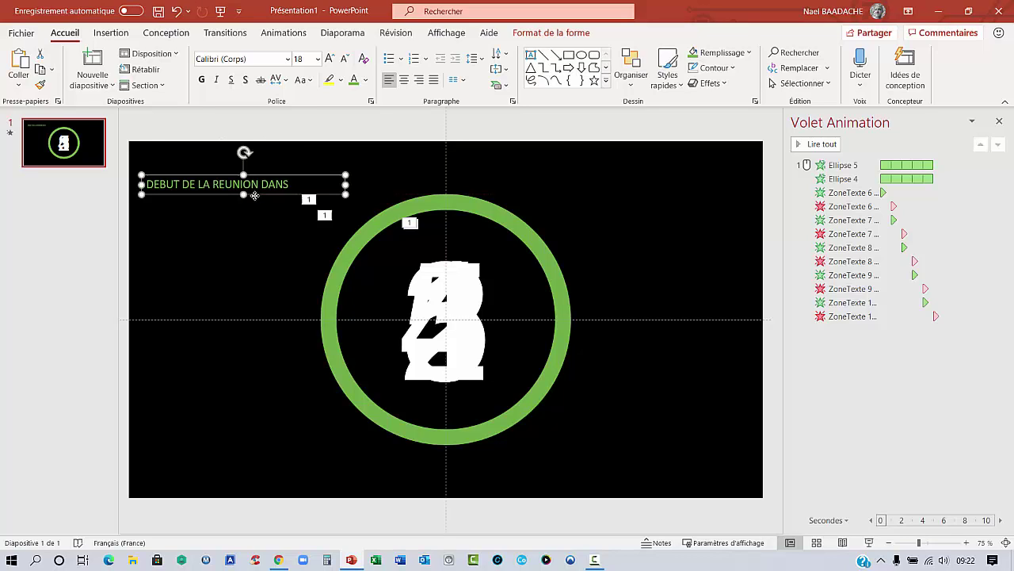
Make the title bold at size 28 and widen its box so it fits one line.
left_click(203, 80)
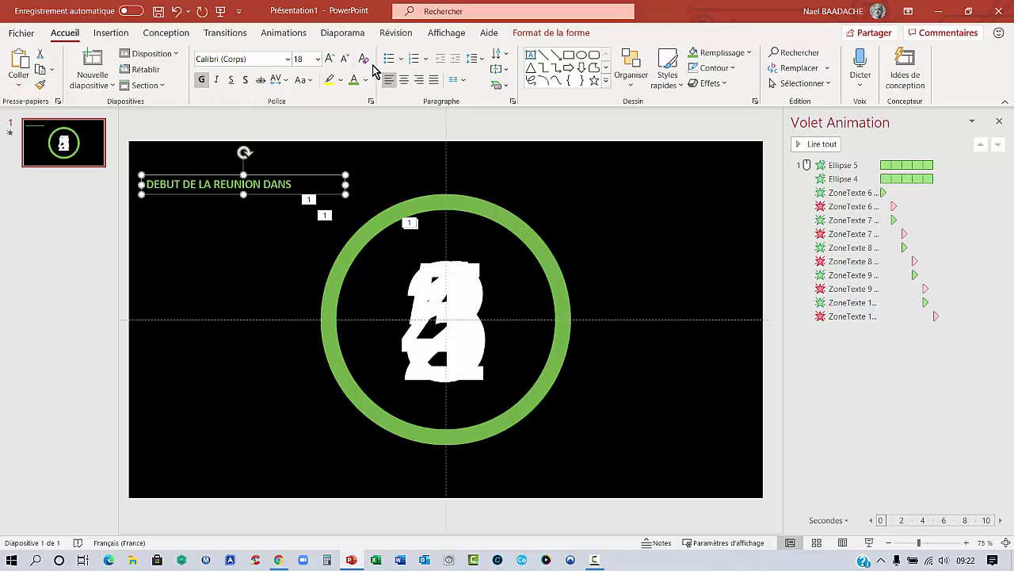
left_click(328, 59)
left_click(328, 59)
left_click(328, 59)
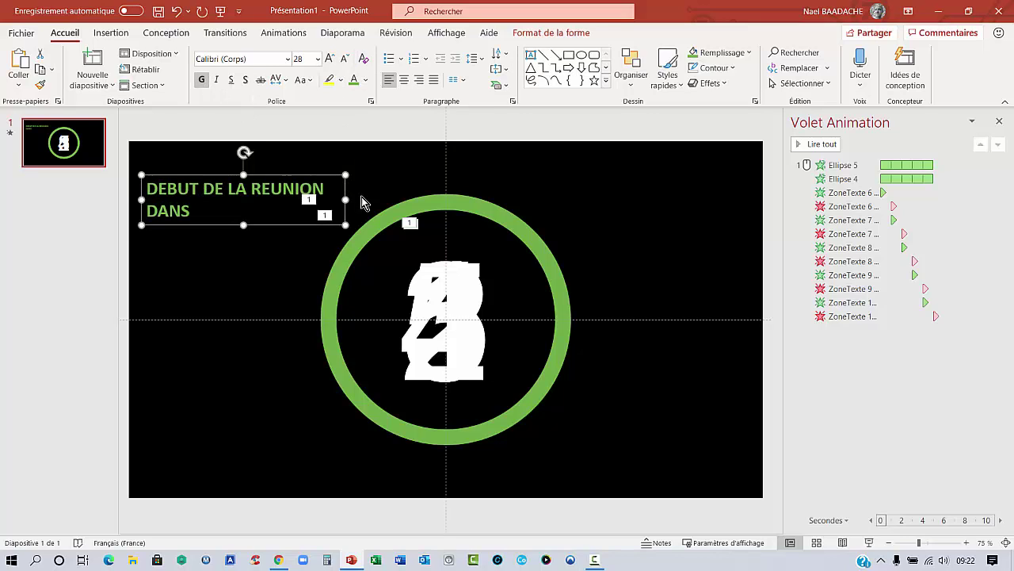
left_click_drag(347, 201, 393, 201)
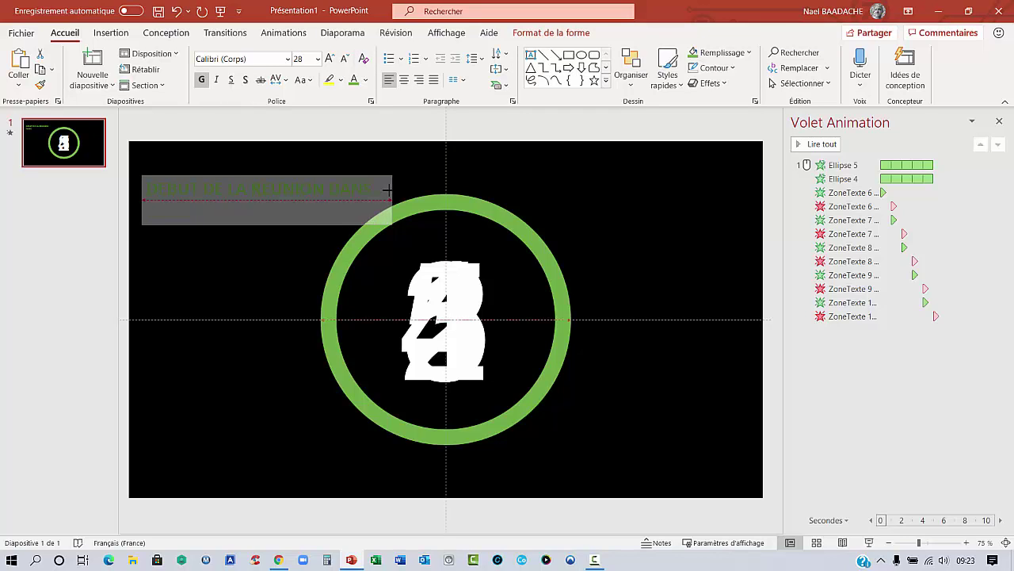
left_click(257, 288)
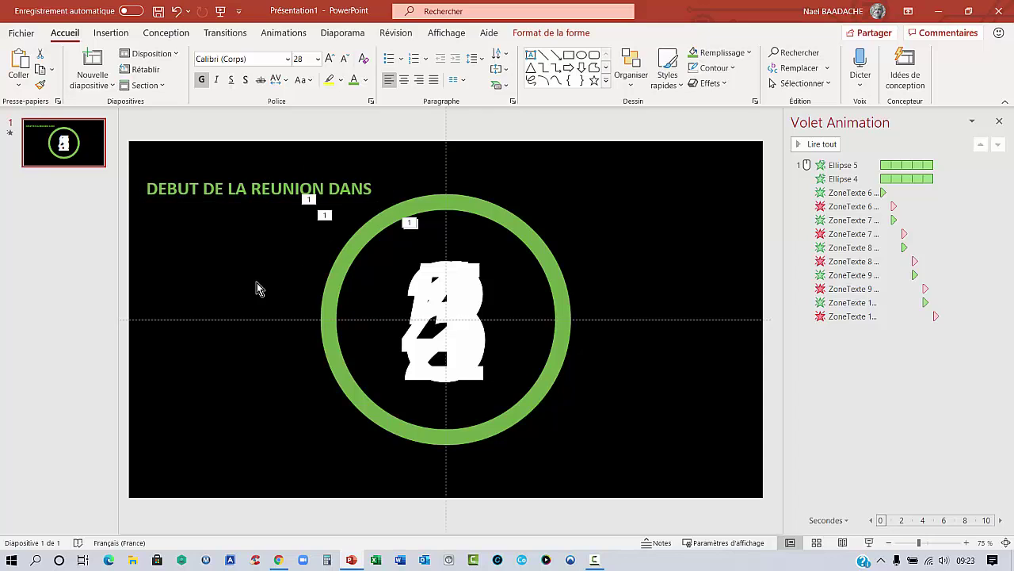
left_click(870, 542)
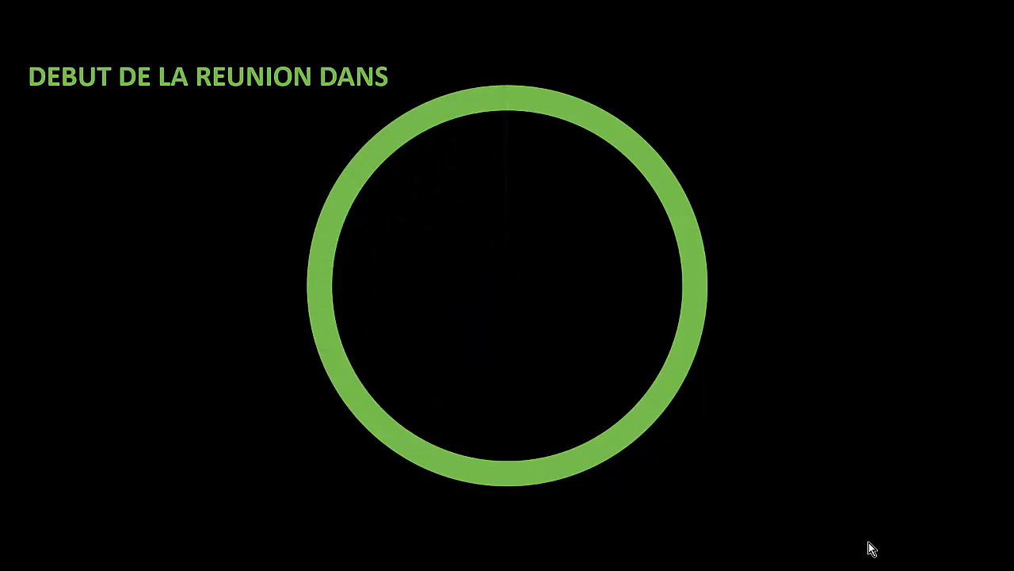
key("Escape")
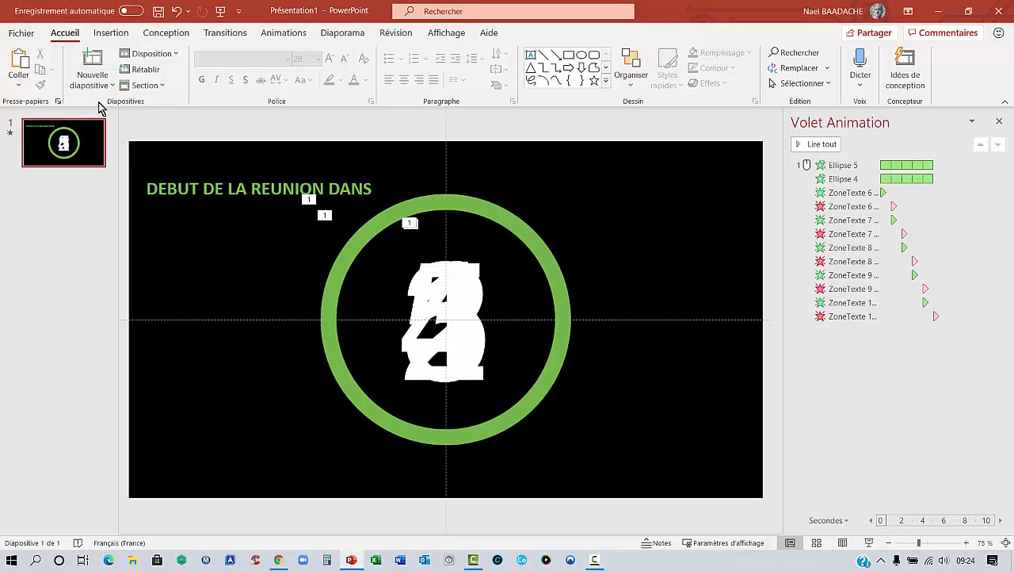
Add a new slide 2 using the Vide (blank) layout.
left_click(112, 88)
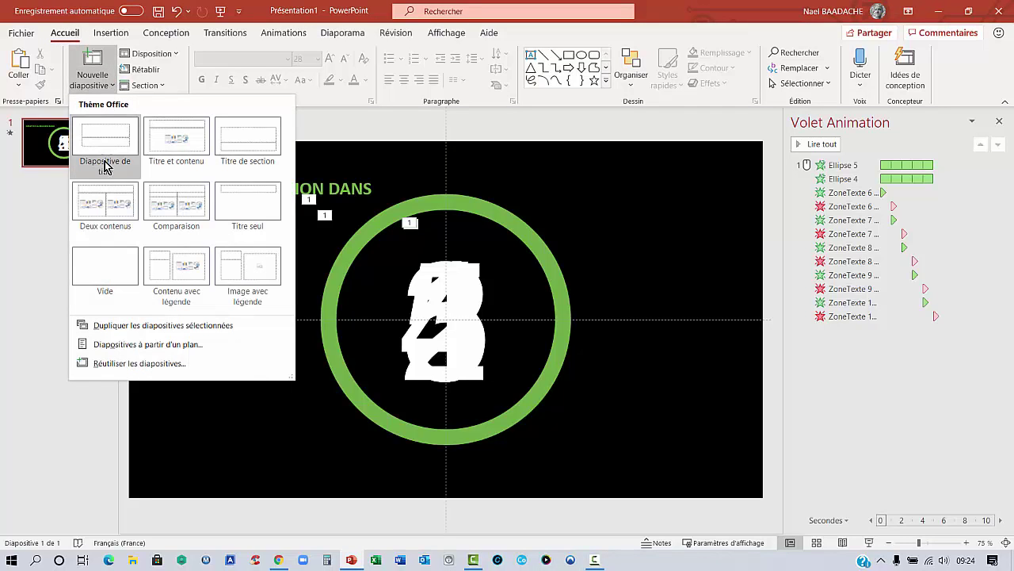
left_click(99, 283)
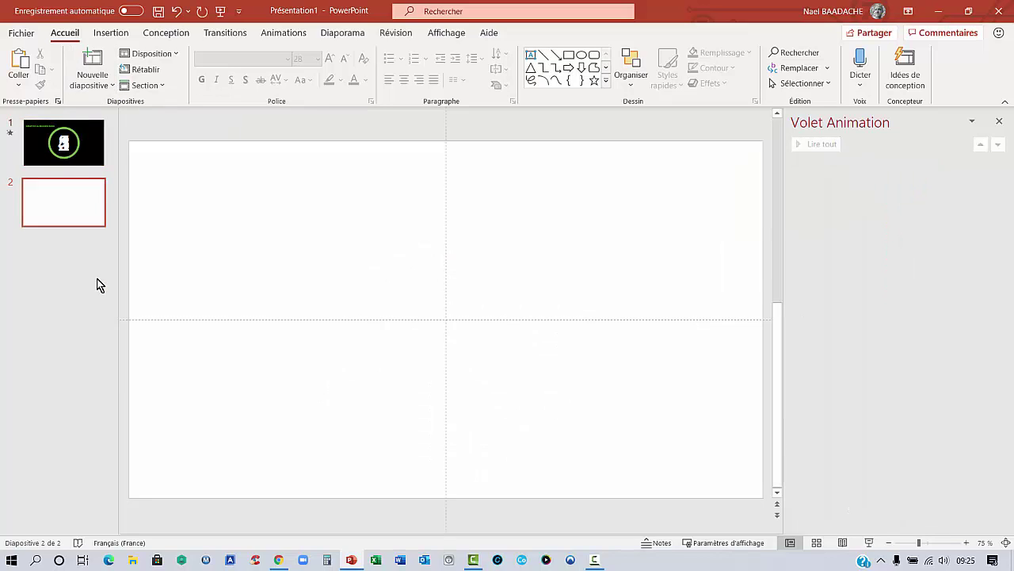
left_click(111, 36)
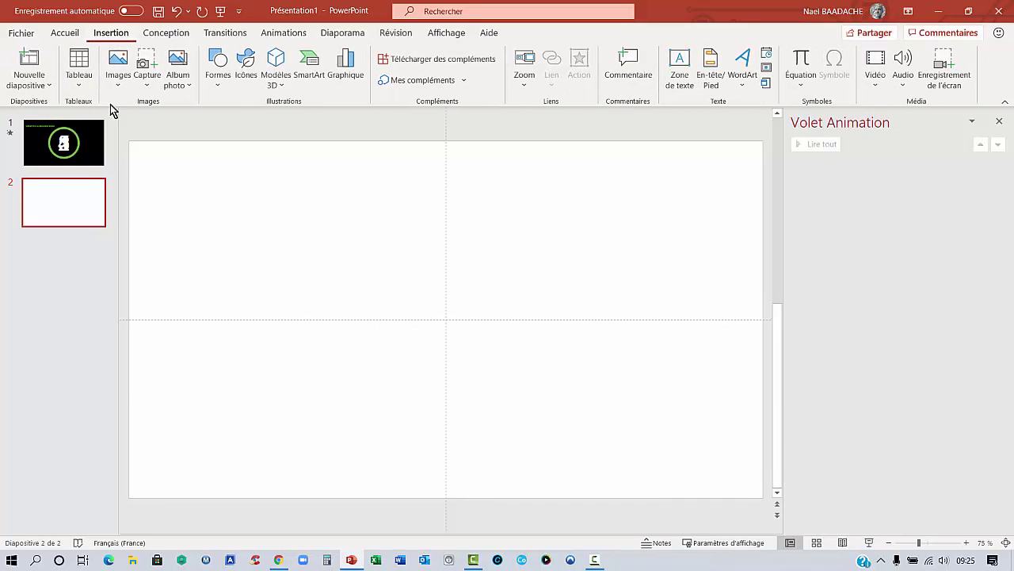
Search the Office add-ins store for timer and insert the Breaktime add-in, accepting its terms.
left_click(436, 61)
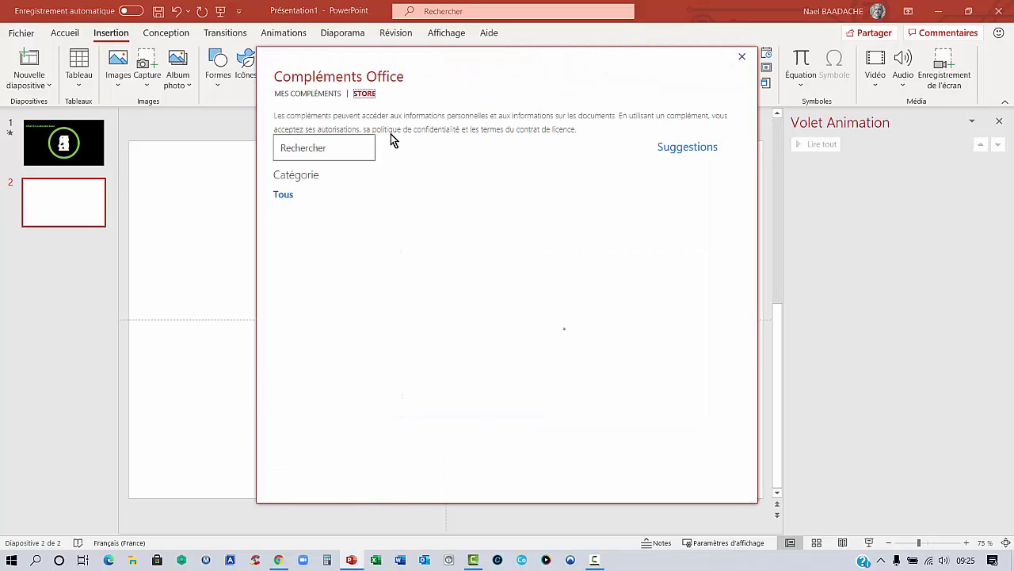
left_click(365, 95)
left_click(314, 149)
type("timer")
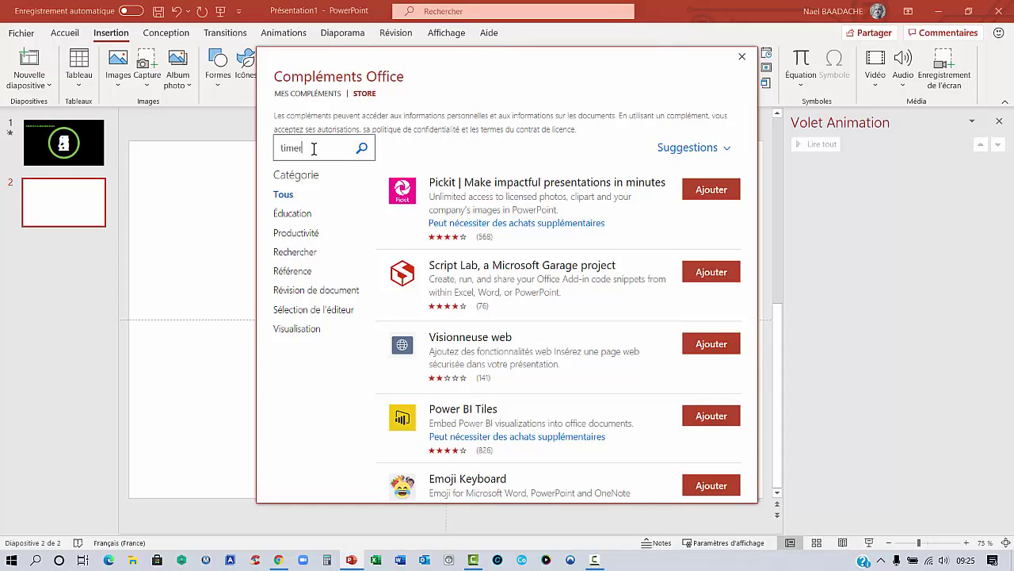
key("Return")
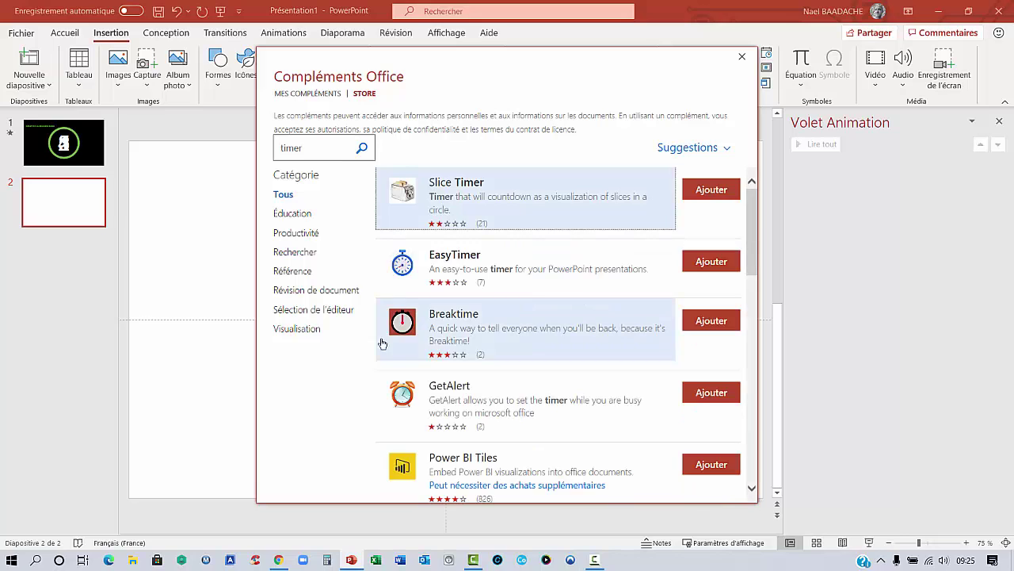
left_click(454, 329)
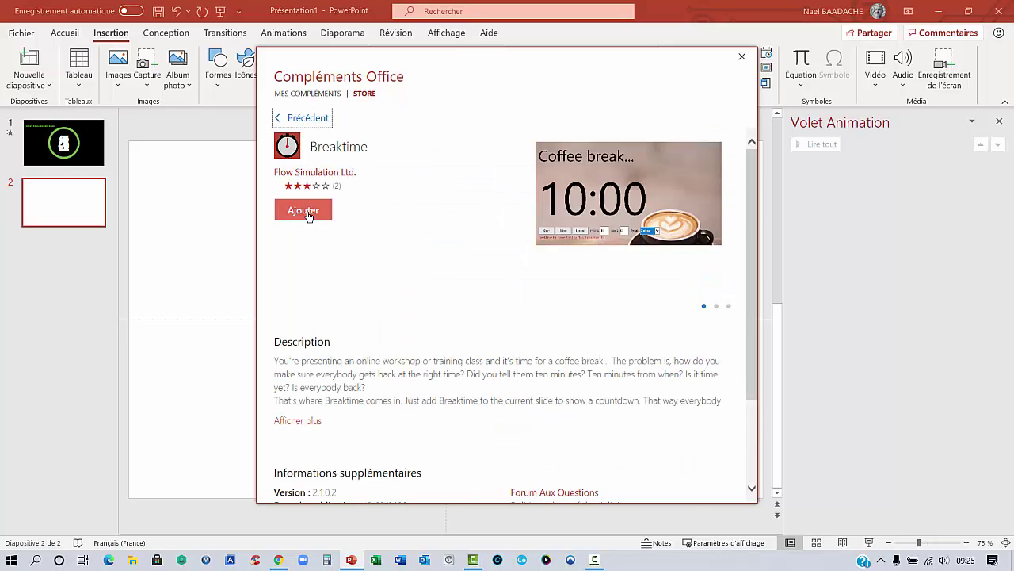
left_click(308, 213)
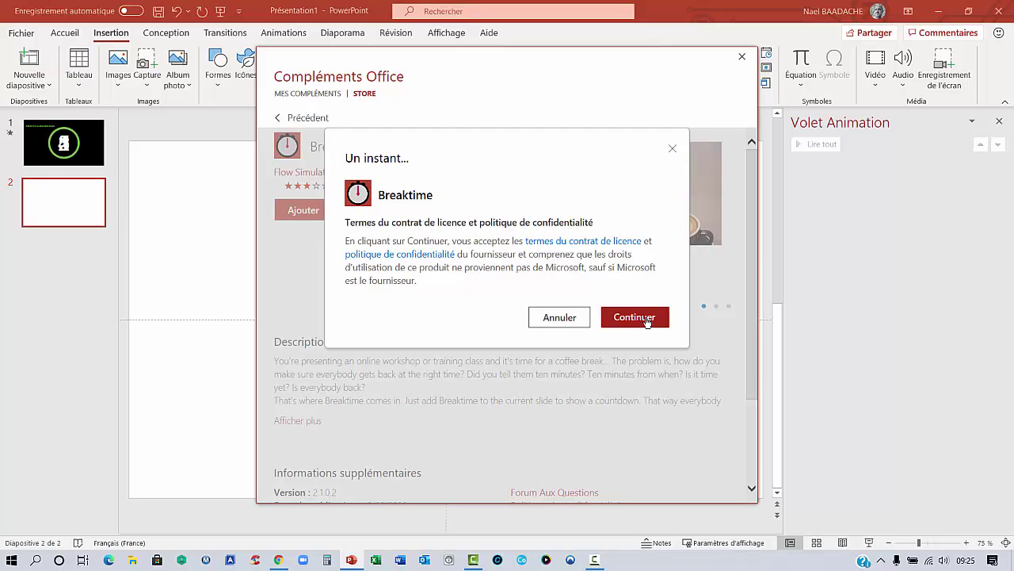
left_click(645, 317)
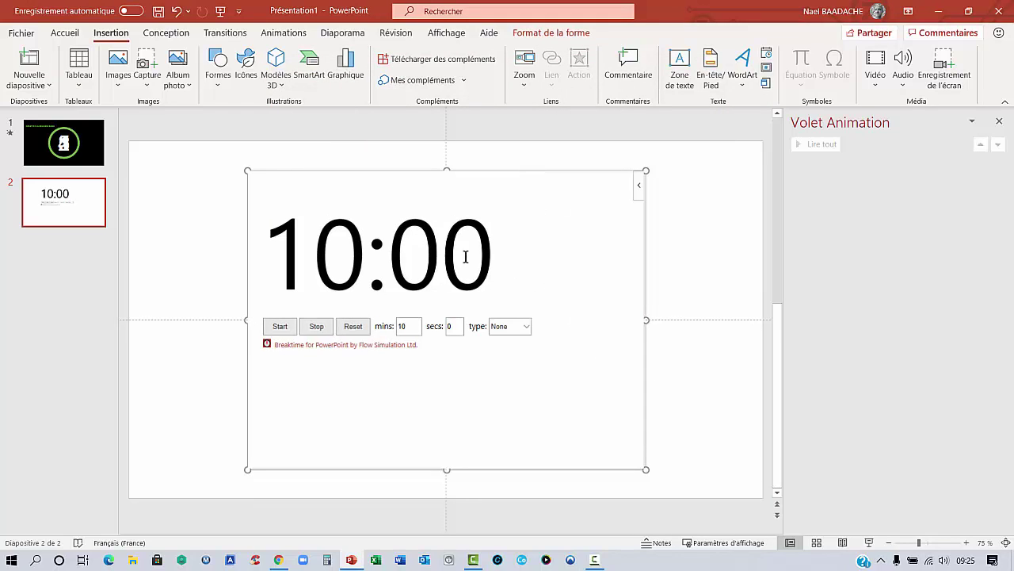
Try the Exercise, Drinks and Lab timer themes, then reopen the theme list to choose Breakfast.
left_click(526, 329)
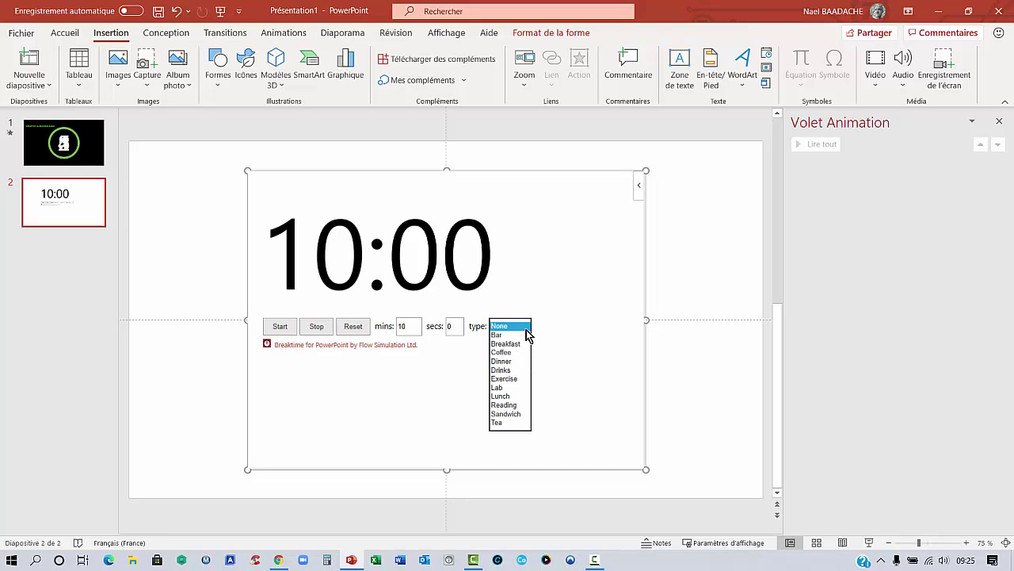
left_click(509, 379)
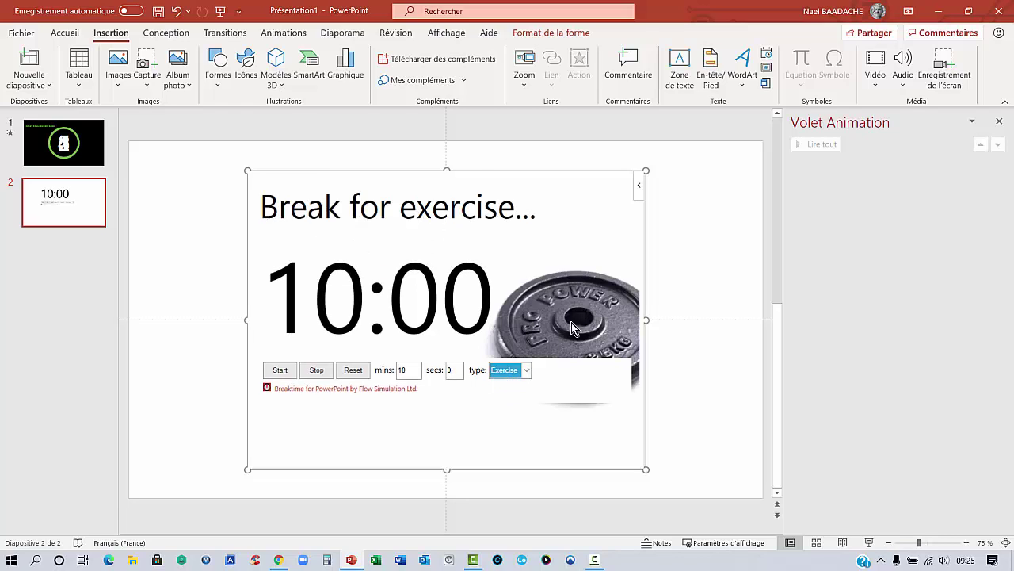
left_click(528, 373)
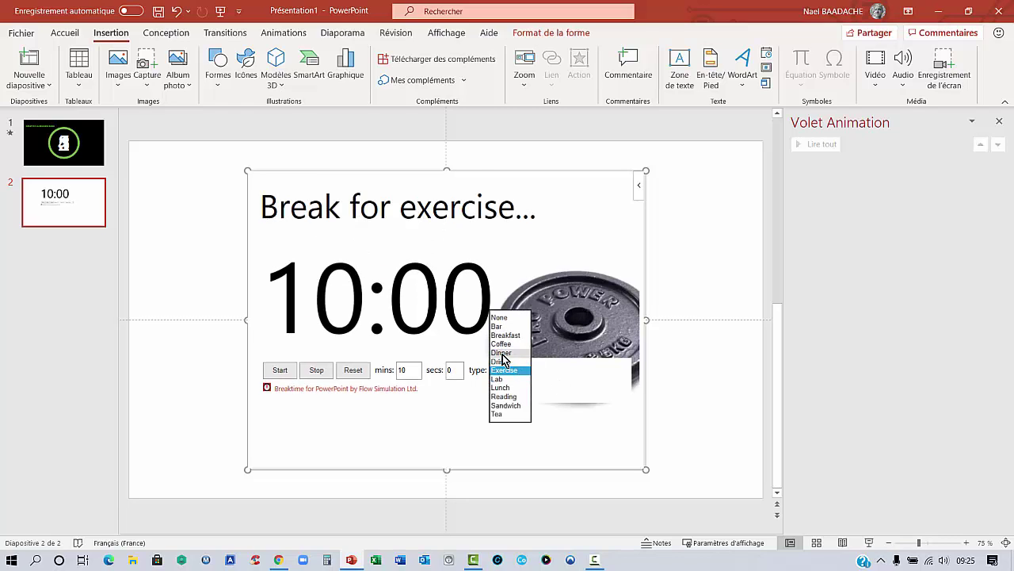
left_click(502, 367)
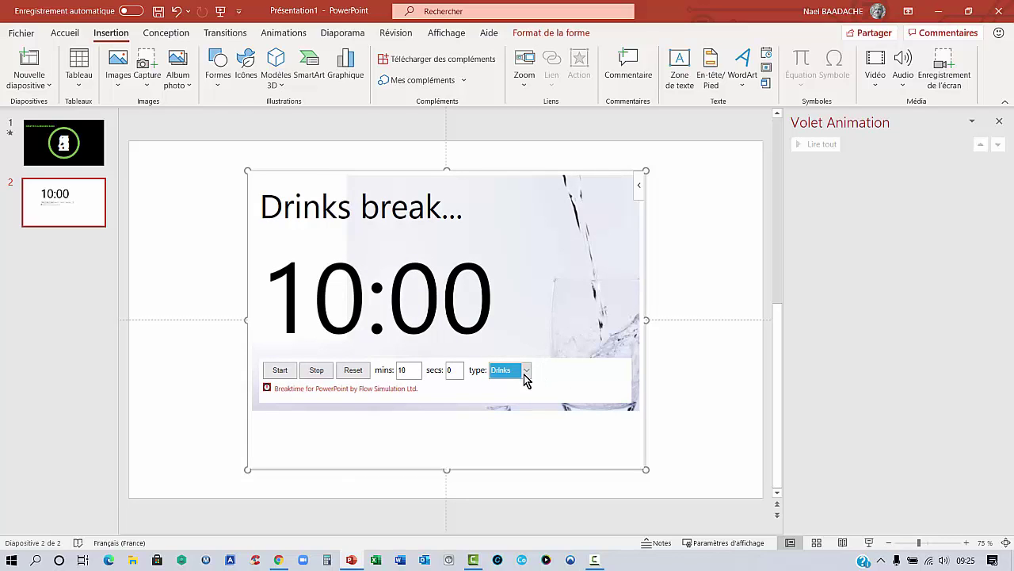
left_click(526, 370)
left_click(505, 388)
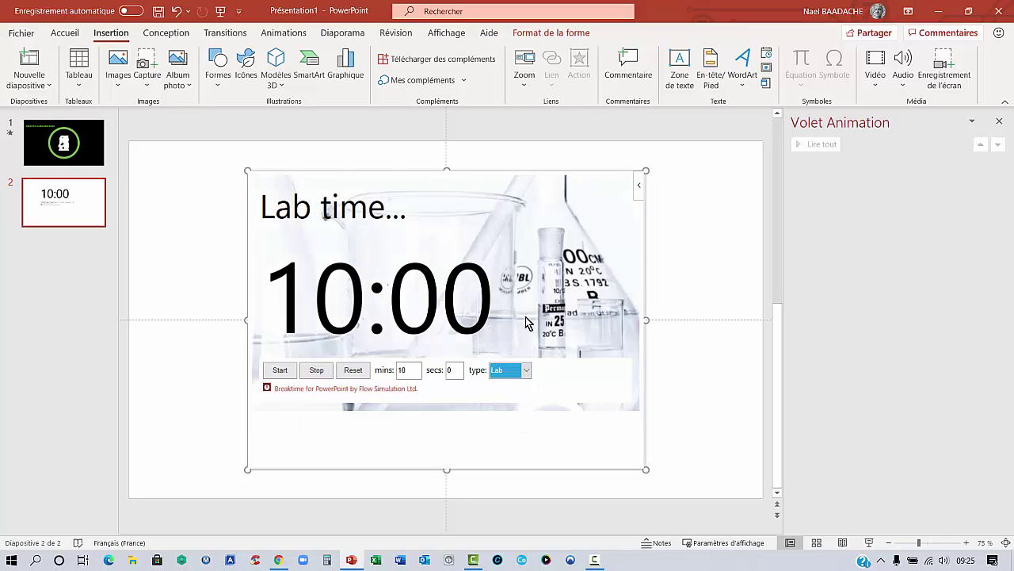
left_click(528, 368)
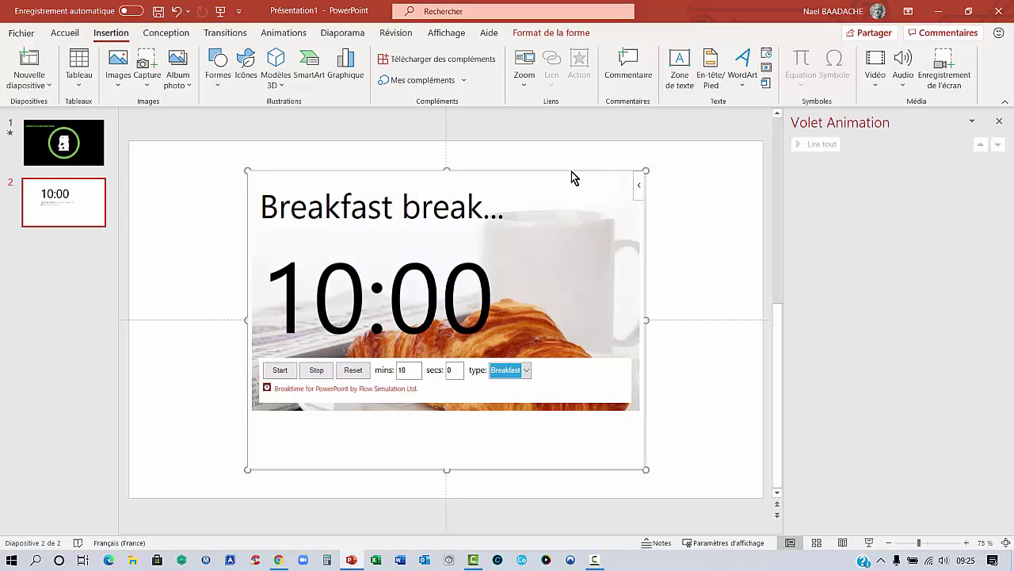
Close the animation pane and drag the Breaktime timer from the top-left to the bottom-right corner of slide 2.
left_click(999, 122)
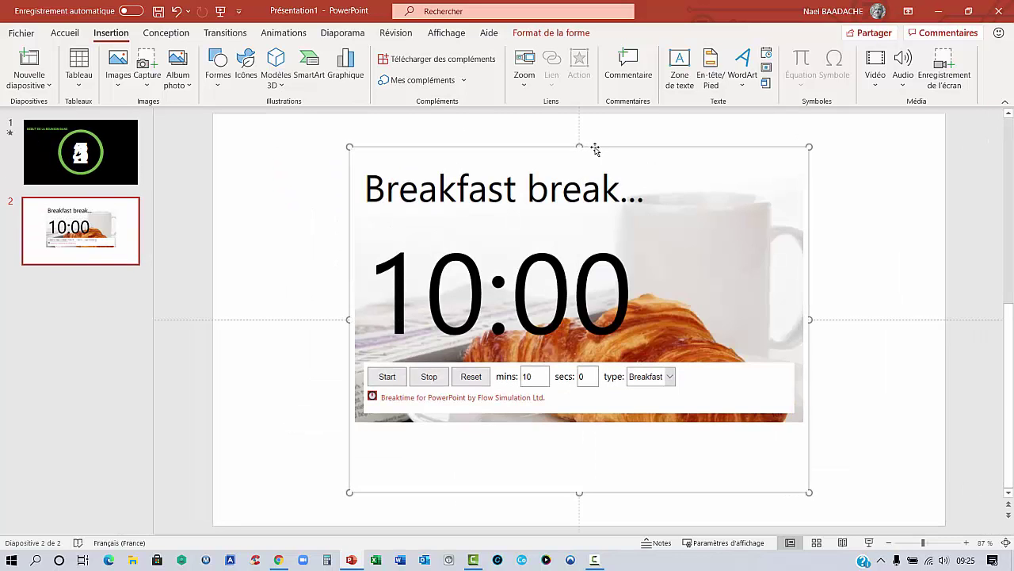
left_click_drag(595, 149, 458, 115)
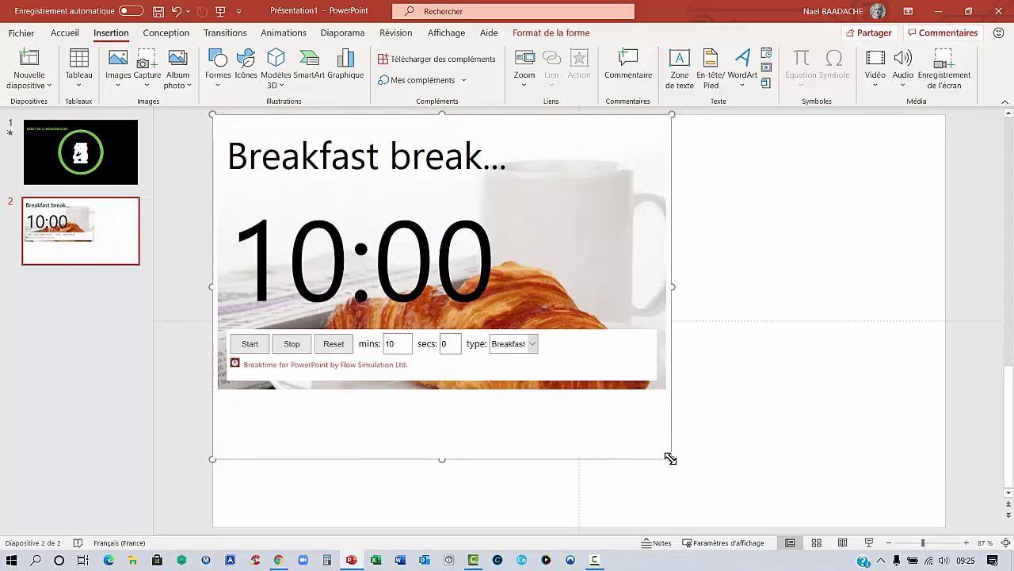
left_click_drag(682, 458, 946, 525)
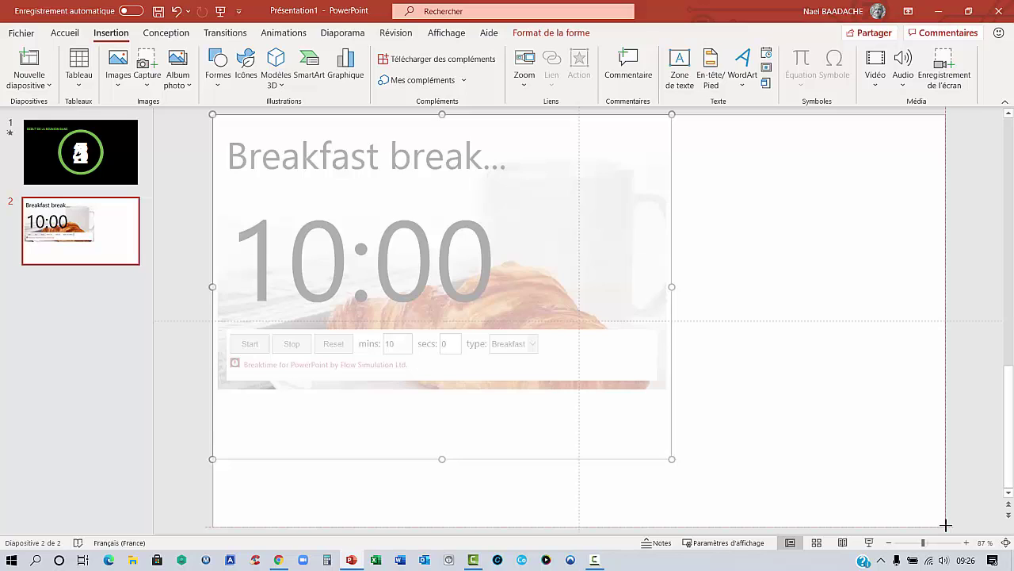
left_click_drag(946, 524, 945, 524)
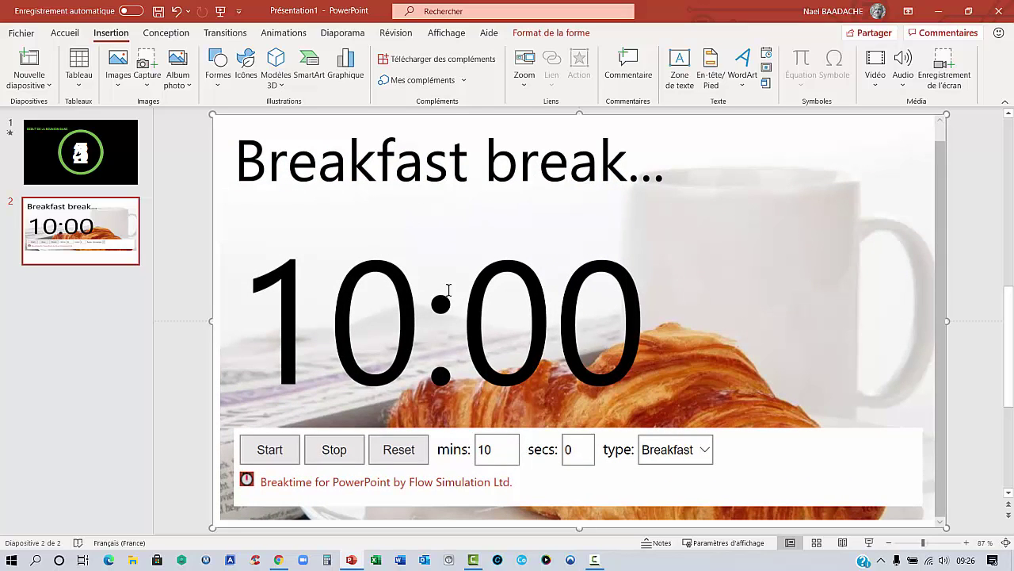
left_click(273, 452)
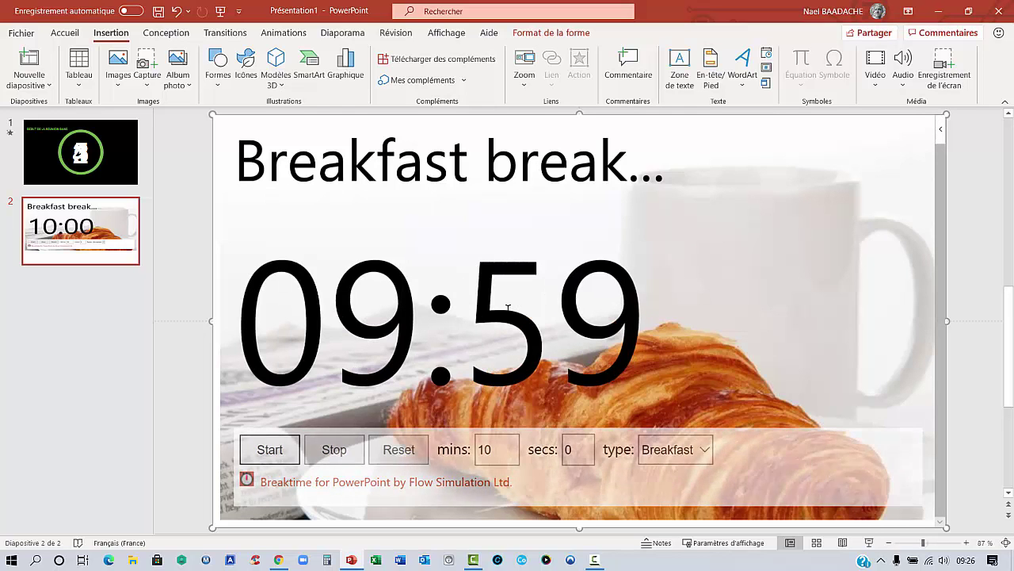
left_click(335, 453)
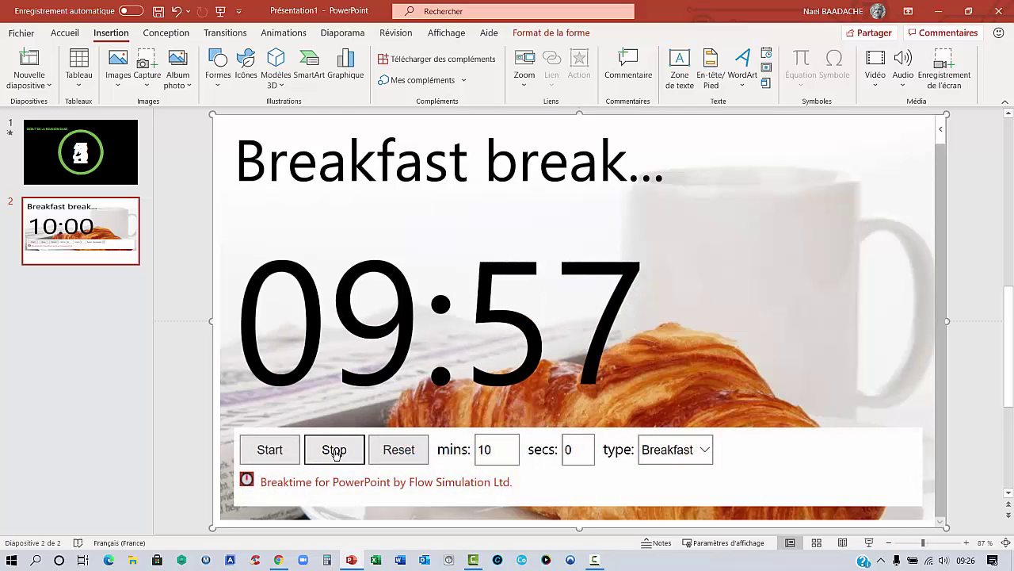
left_click(402, 453)
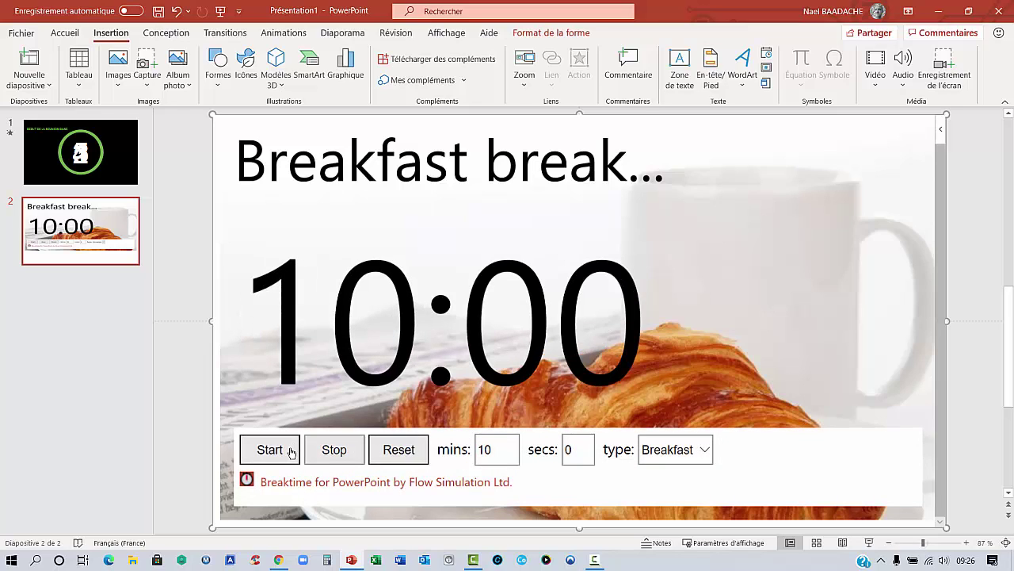